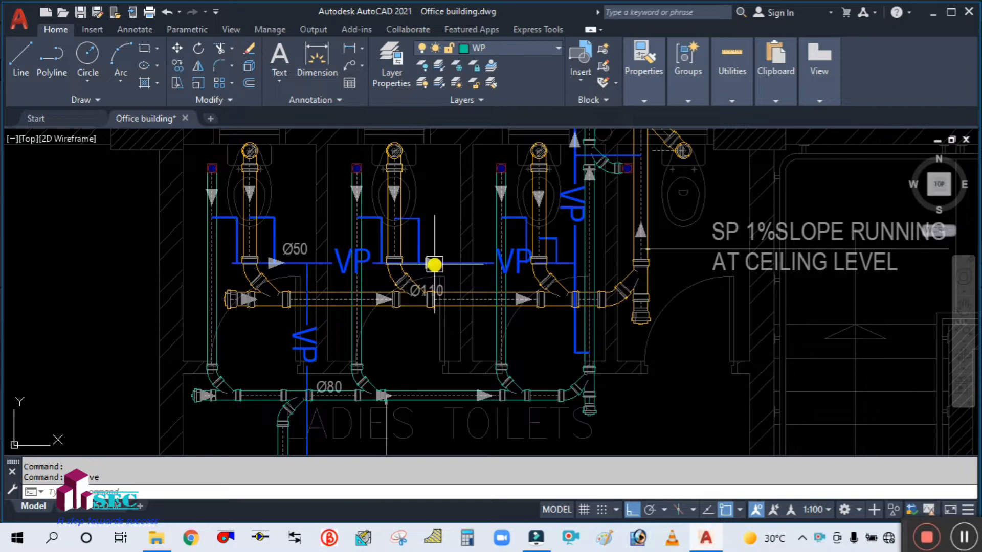
Set the linetype of the blue vent branches and the vertical vent lines in the ladies toilets to ByLayer.
middle_click_drag(410, 343, 396, 300)
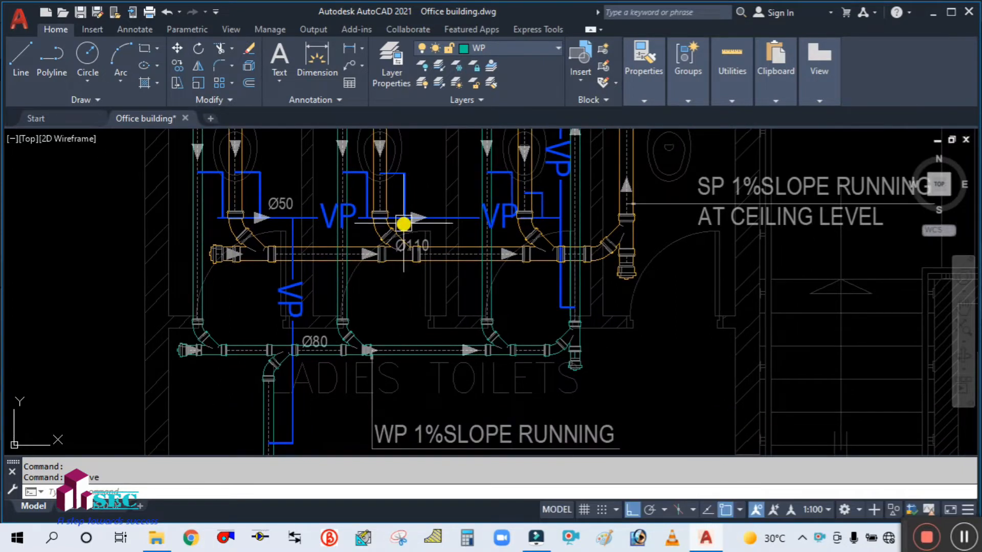
scroll(414, 219, "up", 4)
scroll(438, 213, "down", 4)
middle_click_drag(419, 219, 422, 264)
scroll(422, 265, "up", 2)
left_click(412, 255)
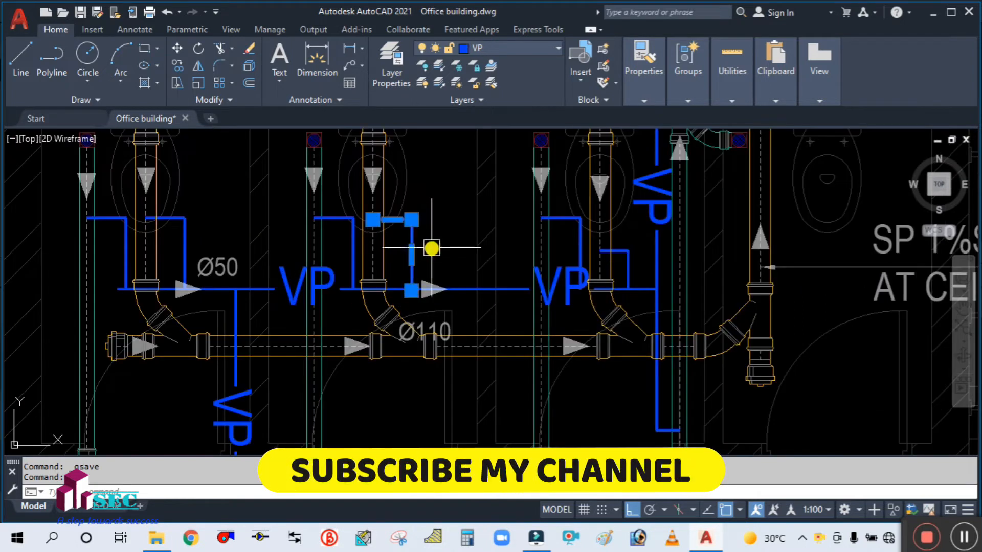
left_click(353, 256)
scroll(557, 306, "up", 2)
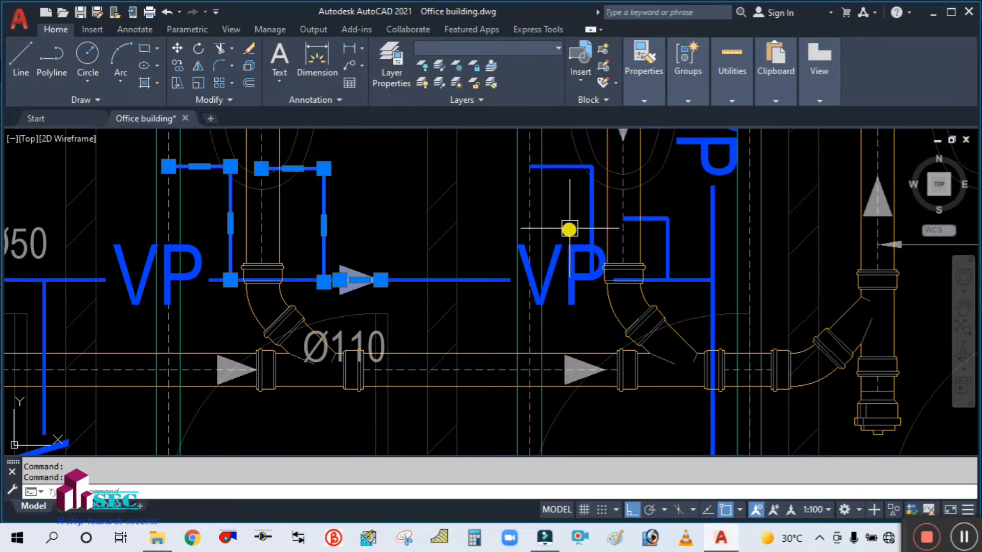
scroll(515, 281, "down", 2)
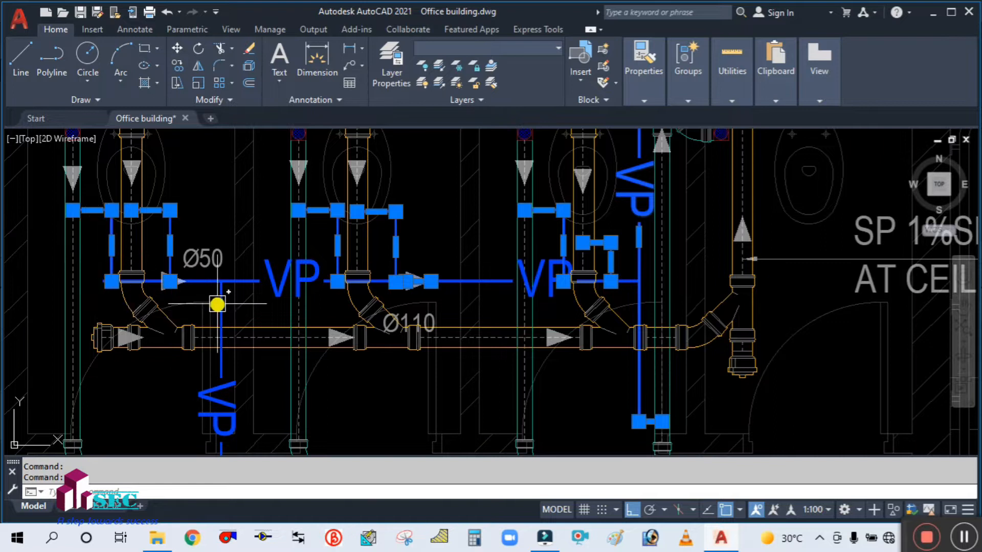
left_click(655, 92)
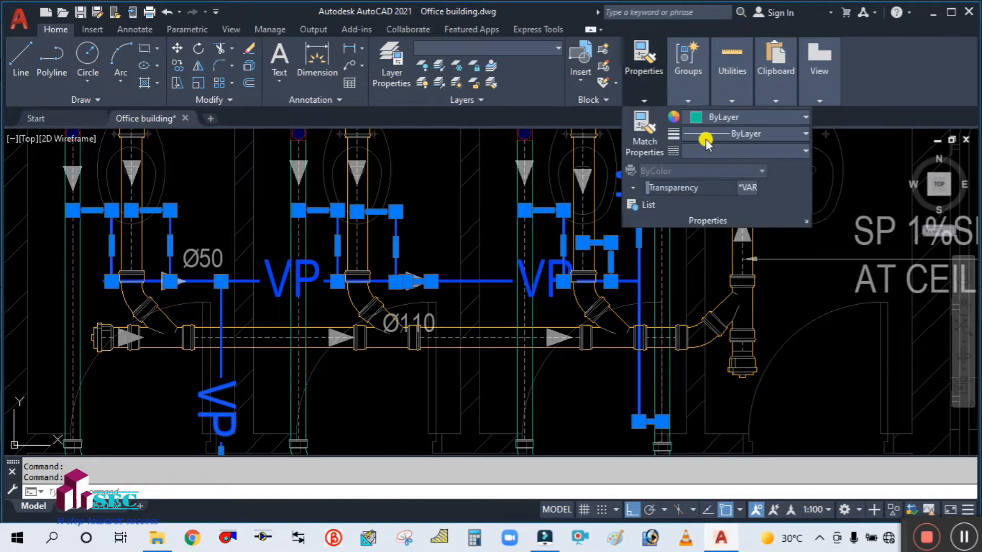
left_click(714, 151)
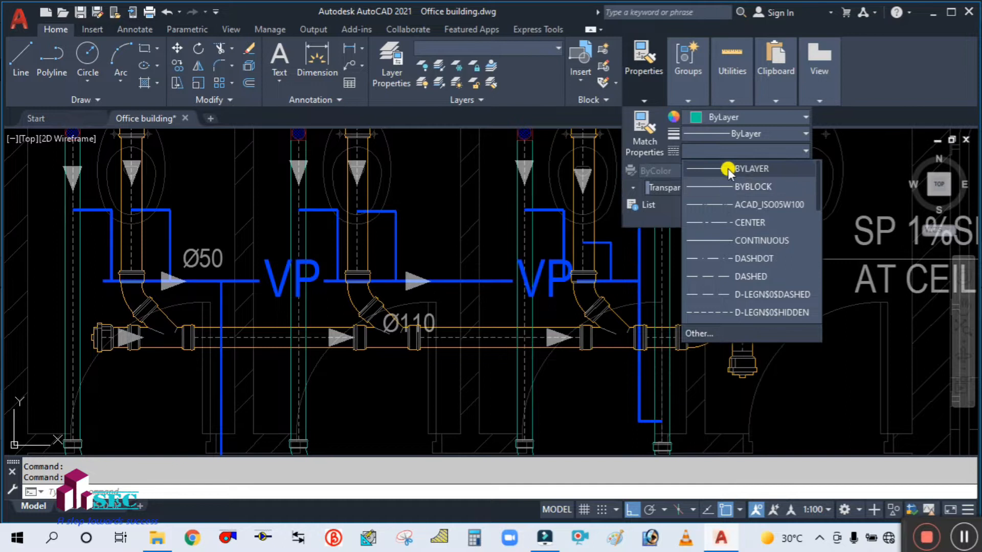
left_click(729, 166)
key("Escape")
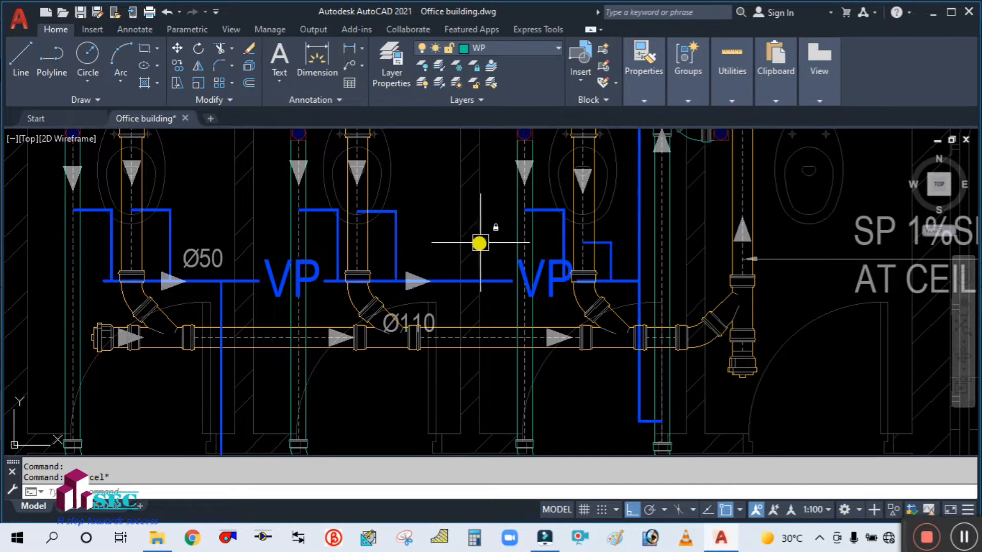
Set the linetype of the main horizontal vent line to ByLayer.
left_click(462, 279)
left_click(656, 93)
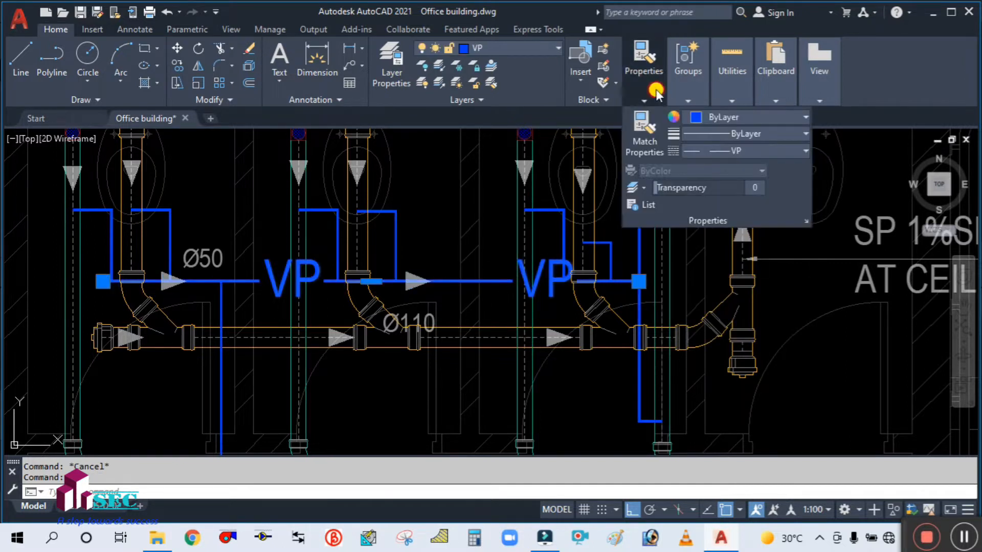
left_click(715, 149)
scroll(713, 184, "up", 5)
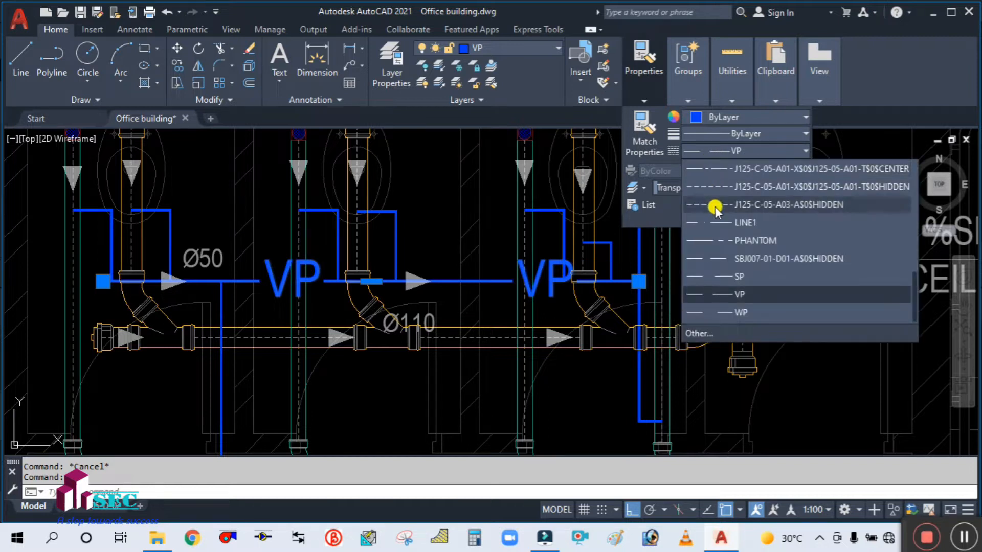
scroll(719, 198, "up", 3)
left_click(719, 168)
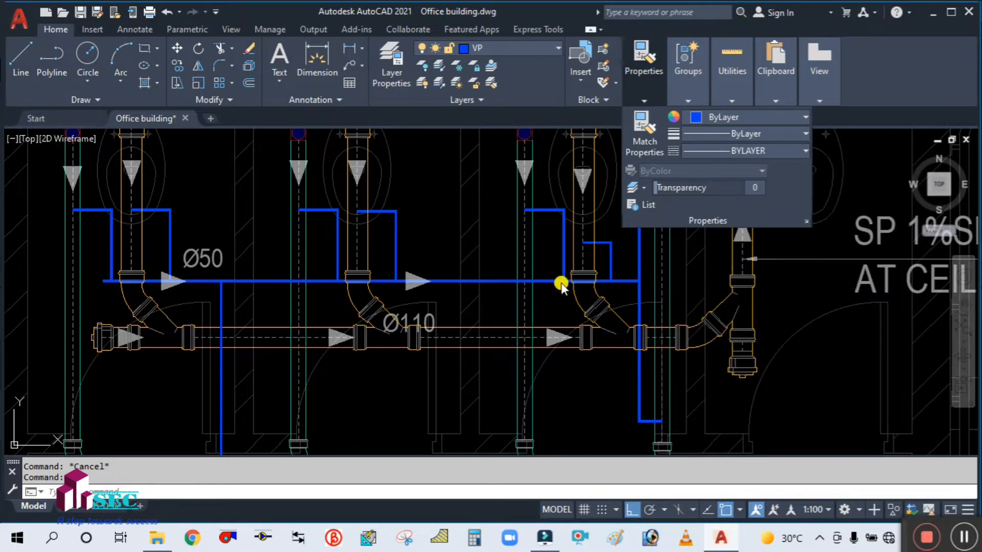
scroll(482, 228, "down", 2)
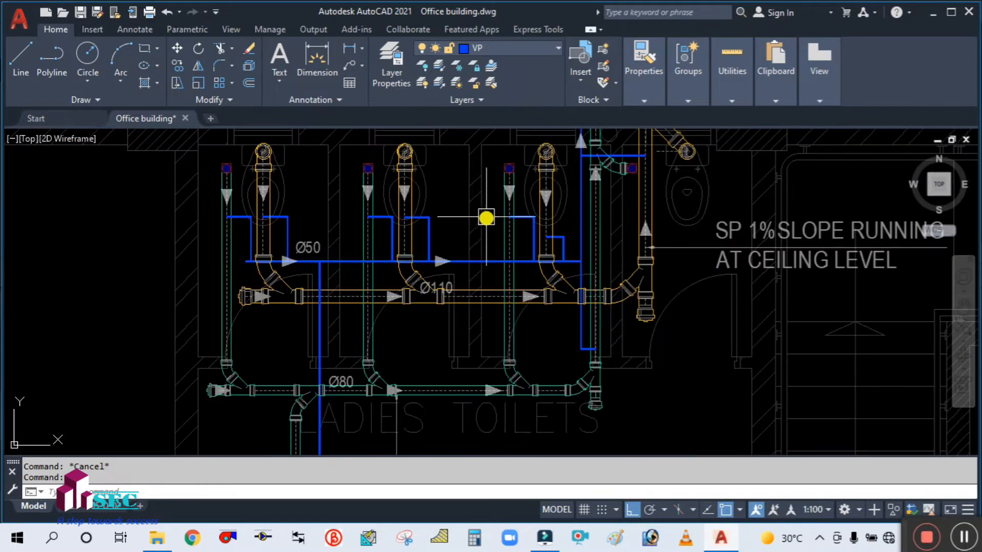
key("Escape")
Explode the lower vertical vent line, the main horizontal vent line and the vent branches in the westernmost cubicle.
scroll(486, 217, "down", 4)
scroll(445, 259, "up", 5)
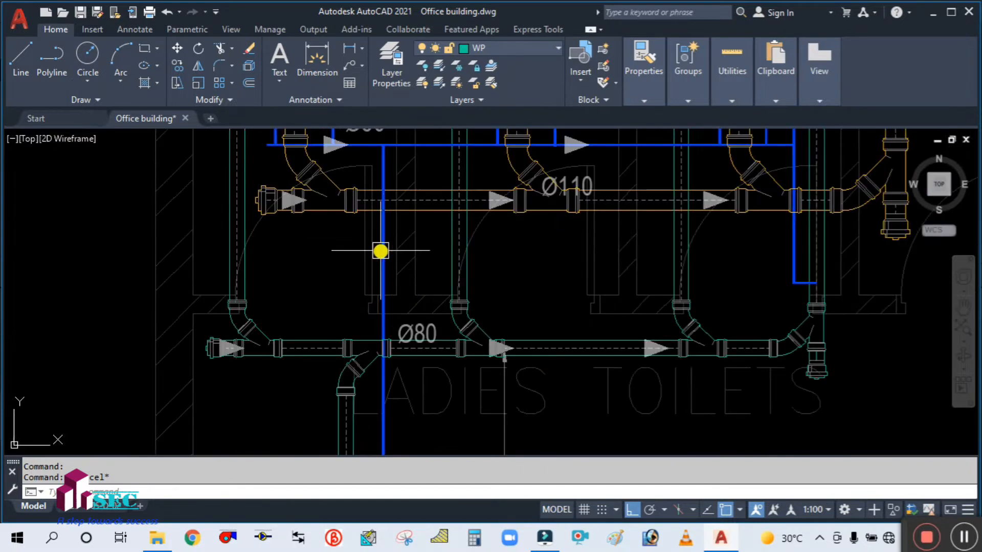
key("Return")
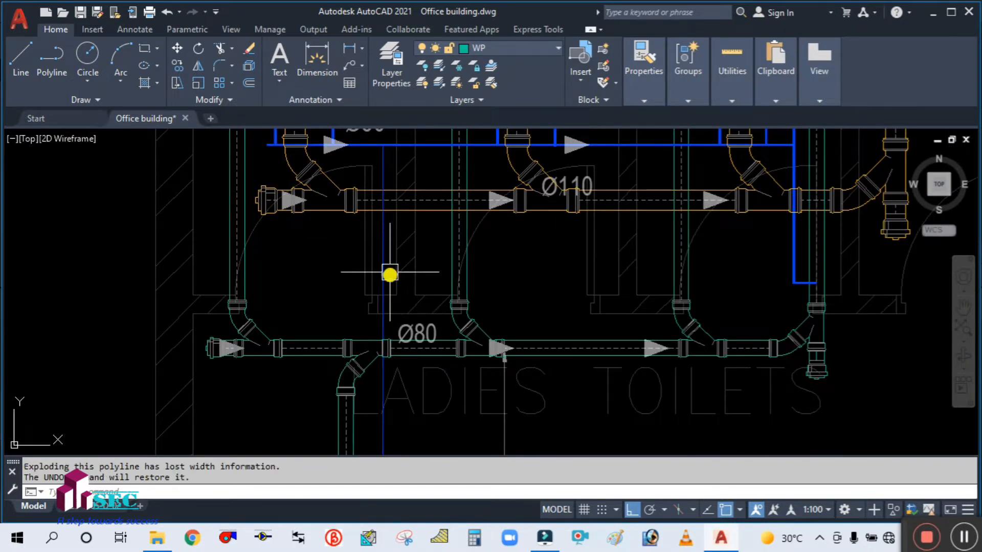
scroll(376, 218, "down", 4)
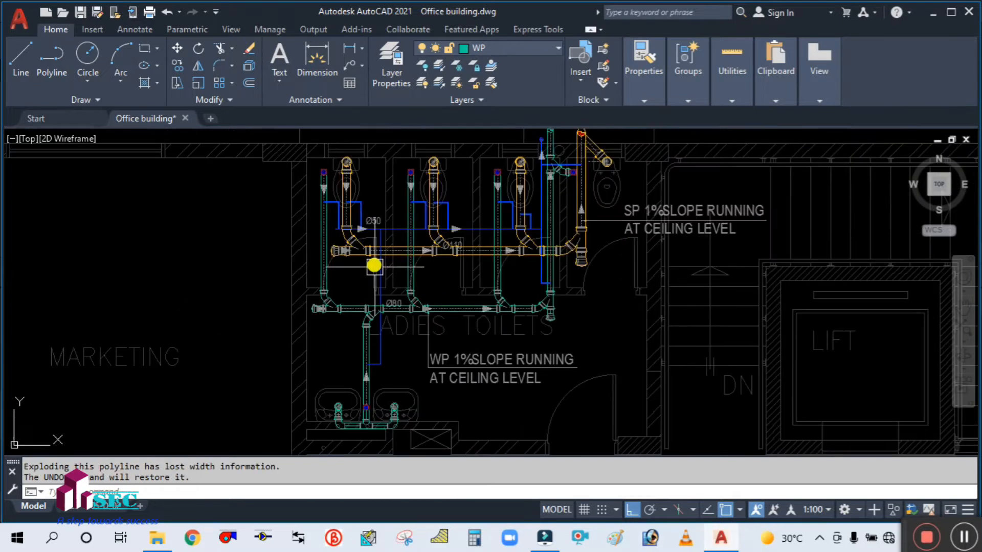
scroll(365, 230, "up", 4)
type("x")
key("Return")
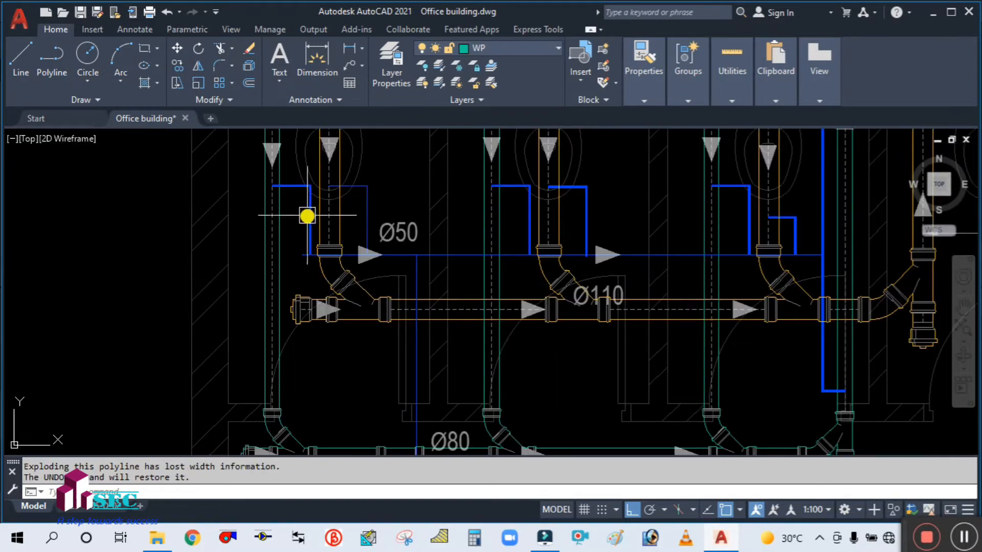
Explode the vent branch polylines in the middle and eastern cubicles.
left_click(567, 188)
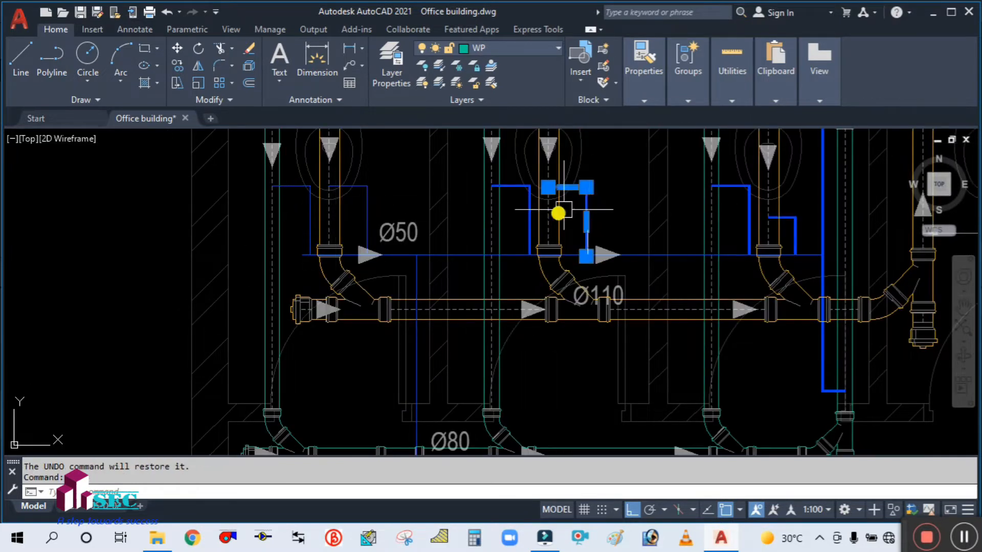
left_click(526, 217)
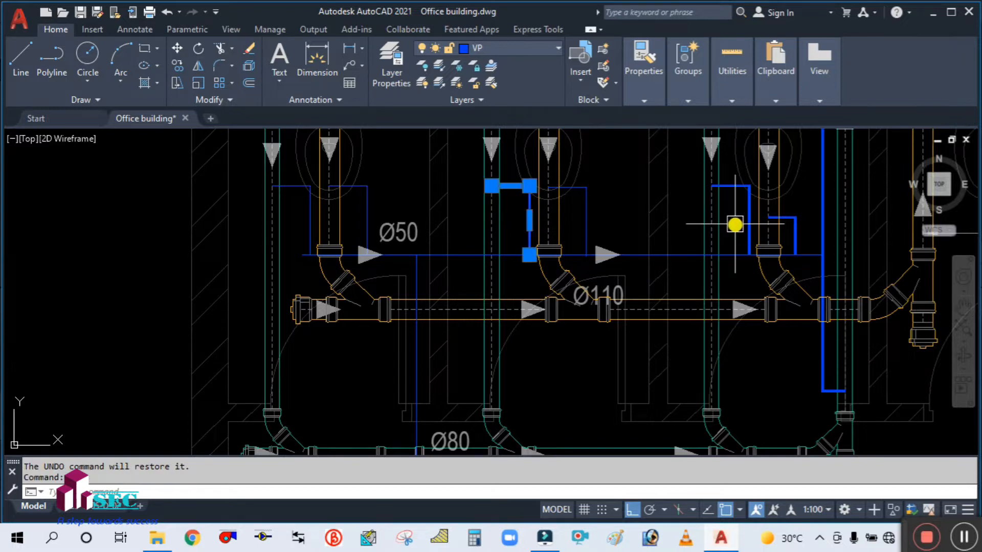
type("x")
key("Return")
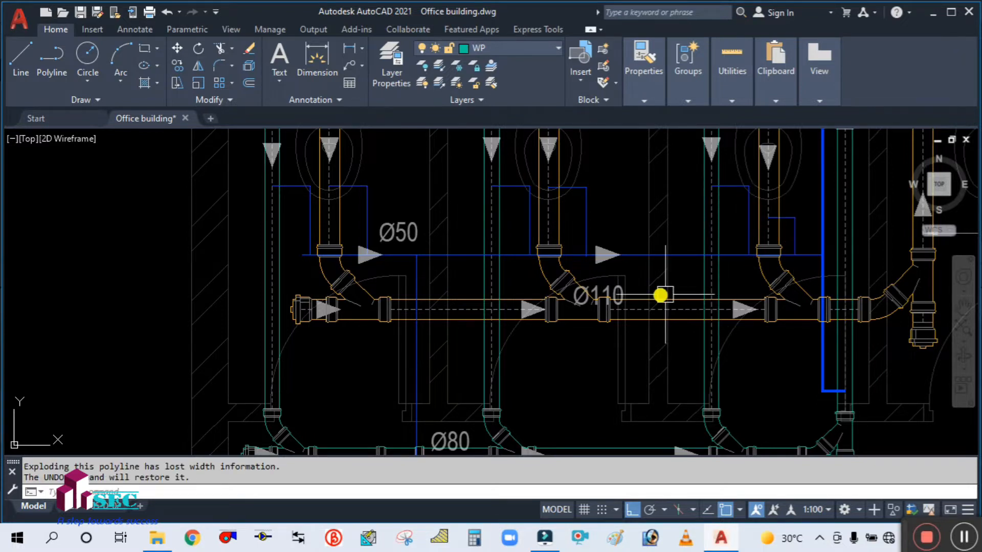
Explode the tall vent riser line and the short horizontal vent connection to the soil pipe.
scroll(649, 299, "down", 3)
scroll(688, 272, "up", 5)
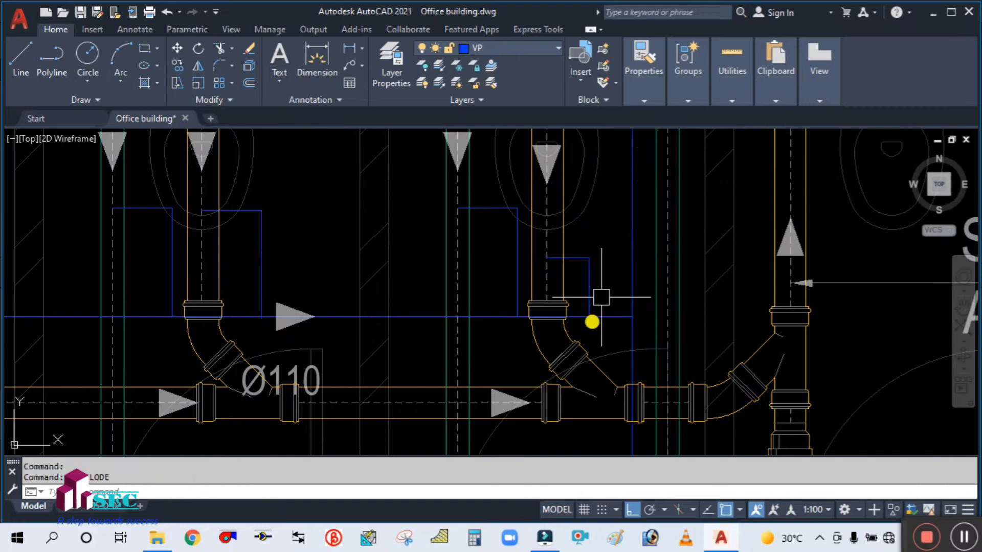
scroll(598, 324, "down", 6)
scroll(617, 288, "up", 3)
scroll(597, 389, "up", 3)
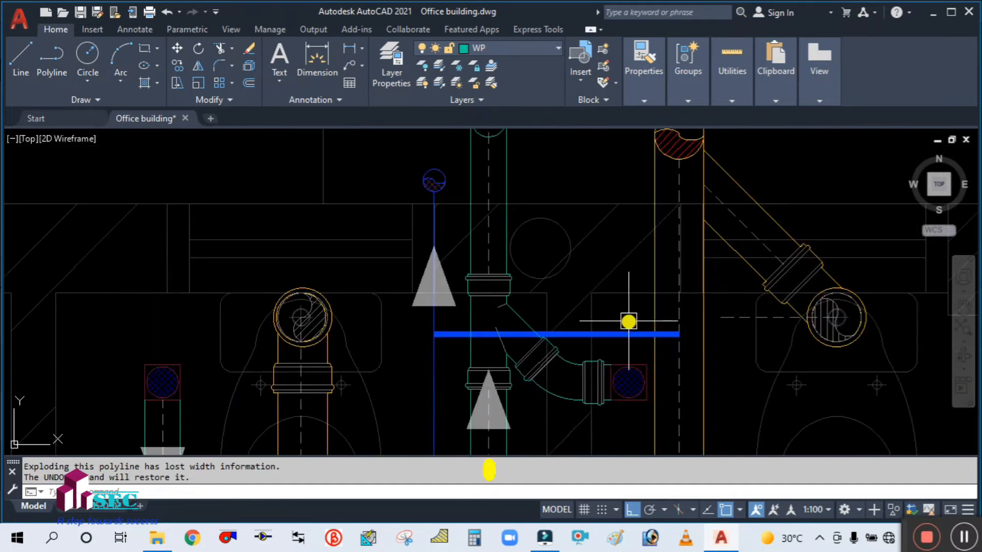
left_click(625, 335)
key("Escape")
scroll(603, 189, "down", 4)
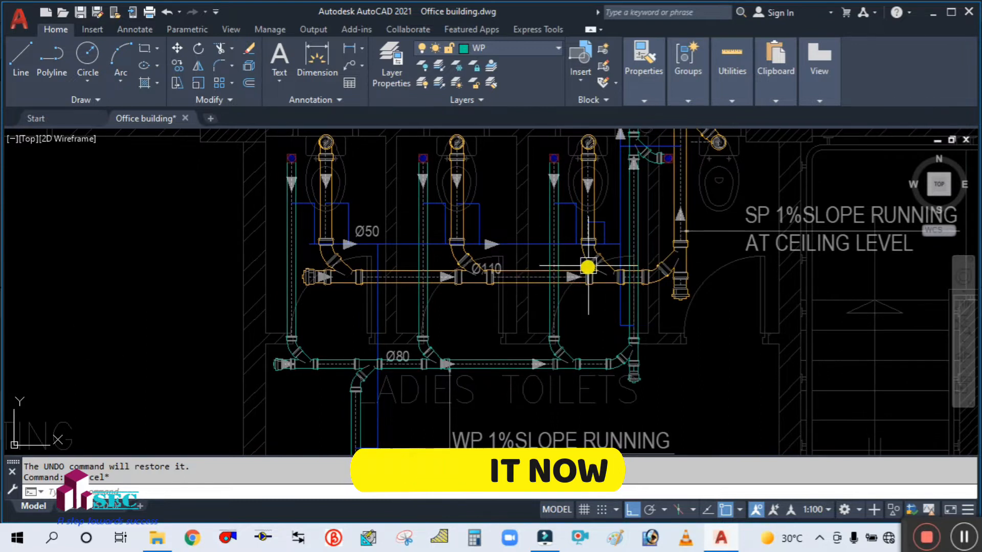
Offset the tall vertical vent line by 25 to both sides.
scroll(584, 228, "up", 4)
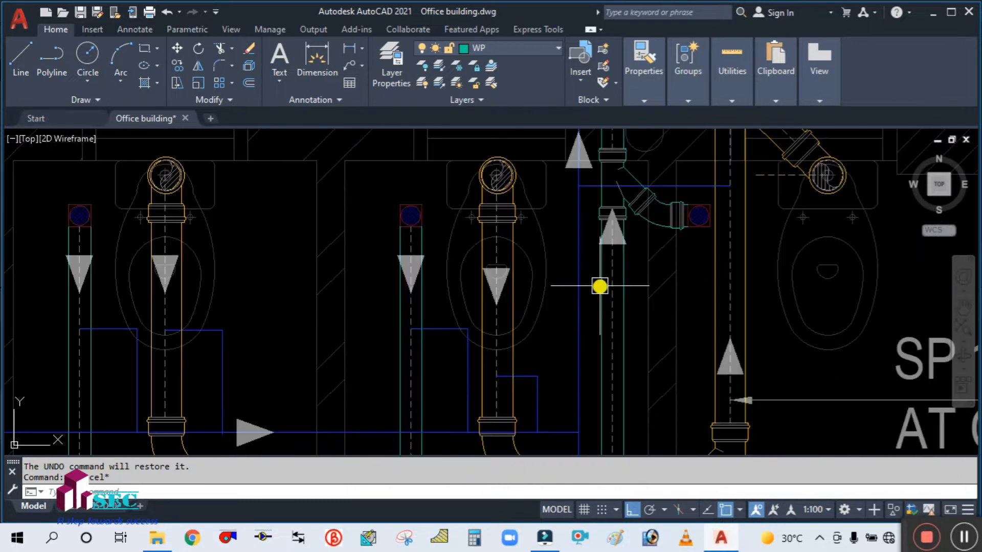
type("o")
key("Return")
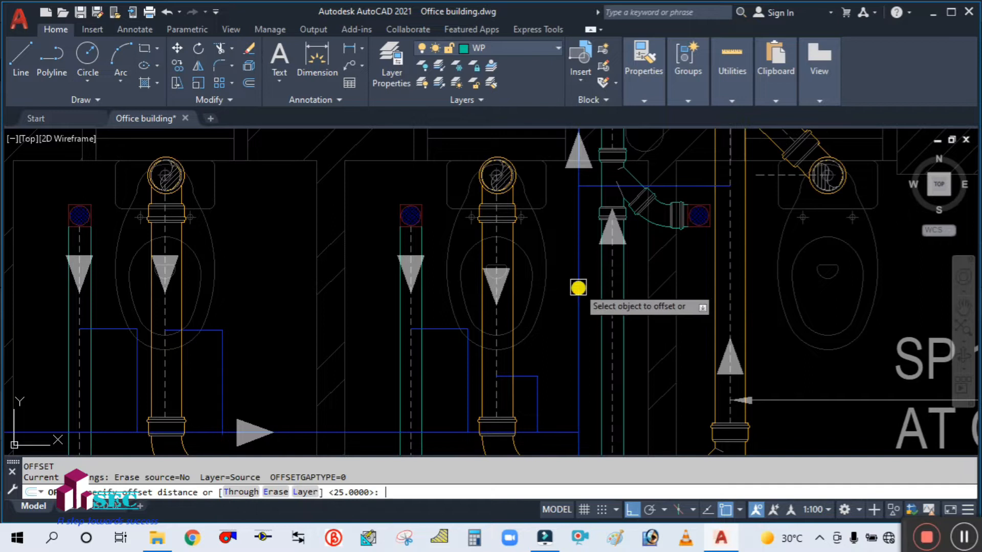
scroll(578, 287, "up", 4)
left_click(574, 287)
left_click(561, 284)
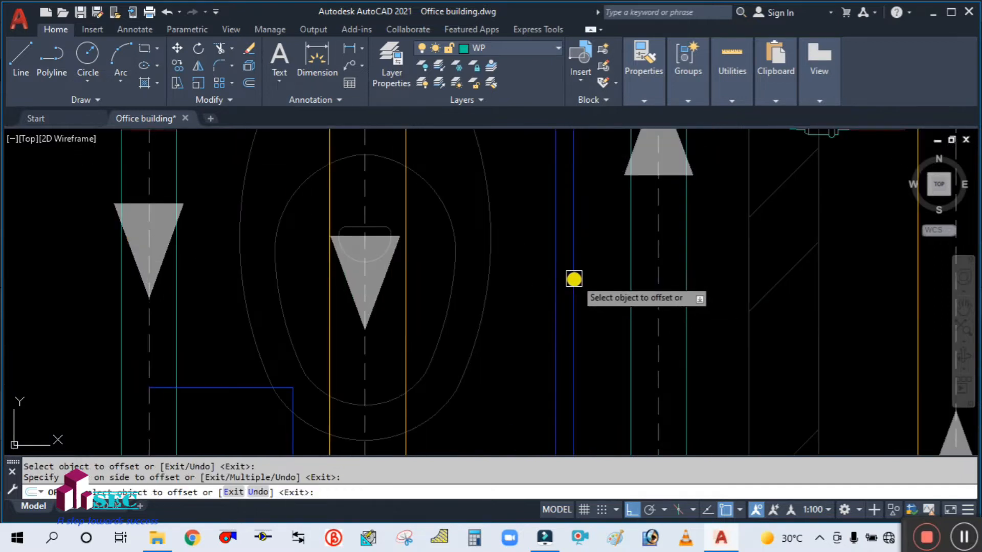
left_click(573, 279)
left_click(603, 323)
Offset the short upper vent connection and the main horizontal vent line by 25 to both sides.
scroll(603, 325, "down", 4)
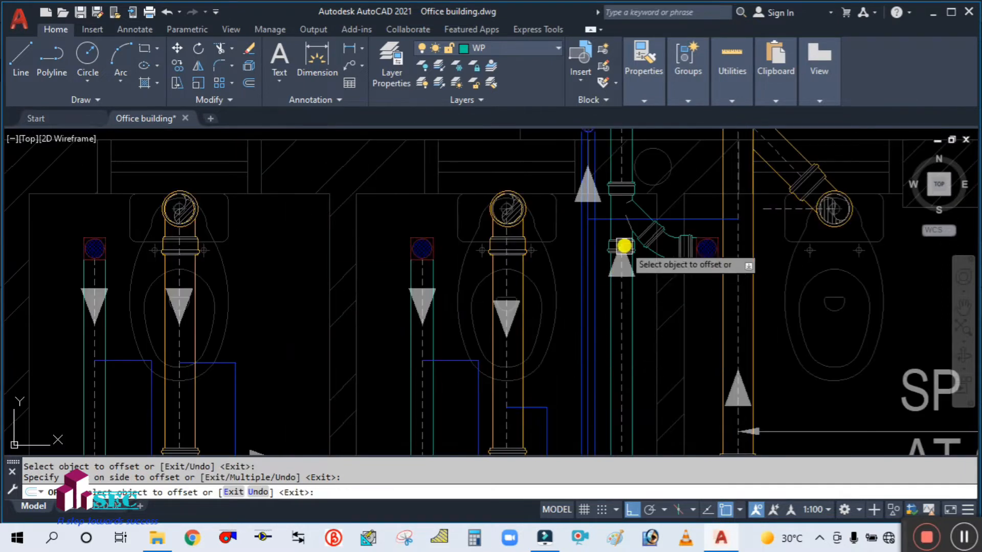
scroll(629, 219, "up", 4)
left_click(628, 219)
left_click(598, 220)
left_click(592, 185)
left_click(596, 221)
left_click(598, 238)
scroll(606, 256, "down", 4)
middle_click_drag(606, 255, 642, 198)
scroll(640, 206, "up", 4)
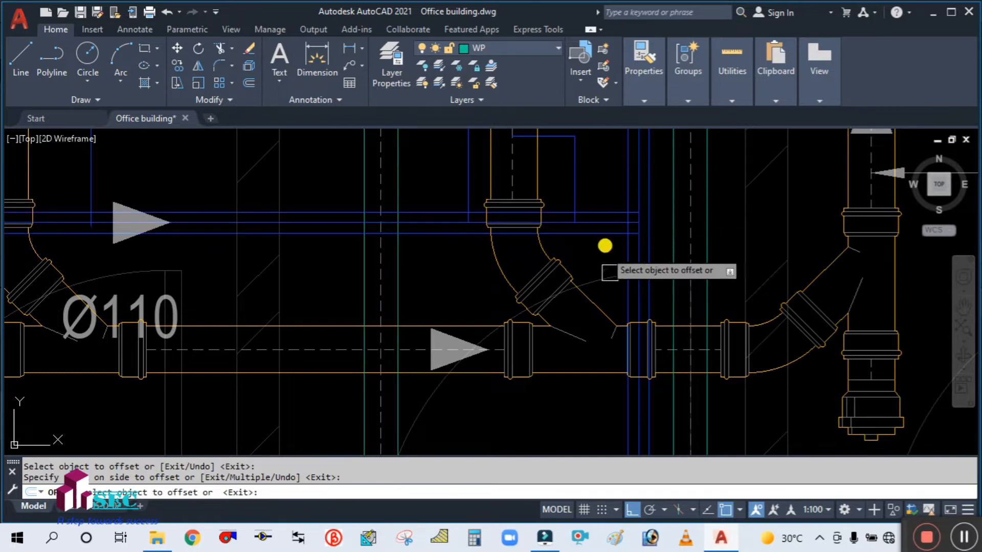
Offset both legs of the short vent branch on the eastern cubicle's soil pipe by 25 to both sides.
left_click(576, 185)
left_click(616, 190)
left_click(575, 179)
left_click(560, 171)
scroll(585, 258, "down", 2)
scroll(556, 183, "up", 3)
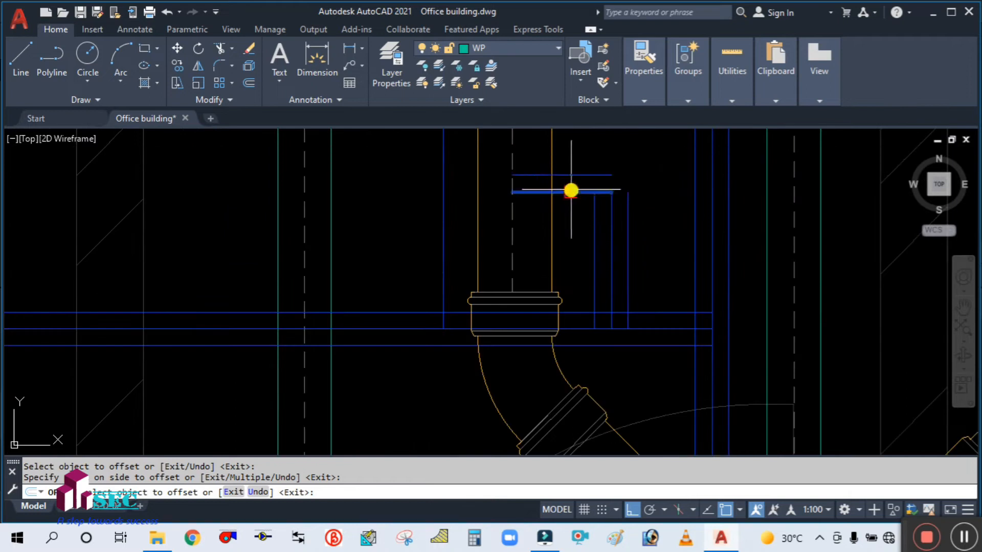
scroll(578, 248, "down", 2)
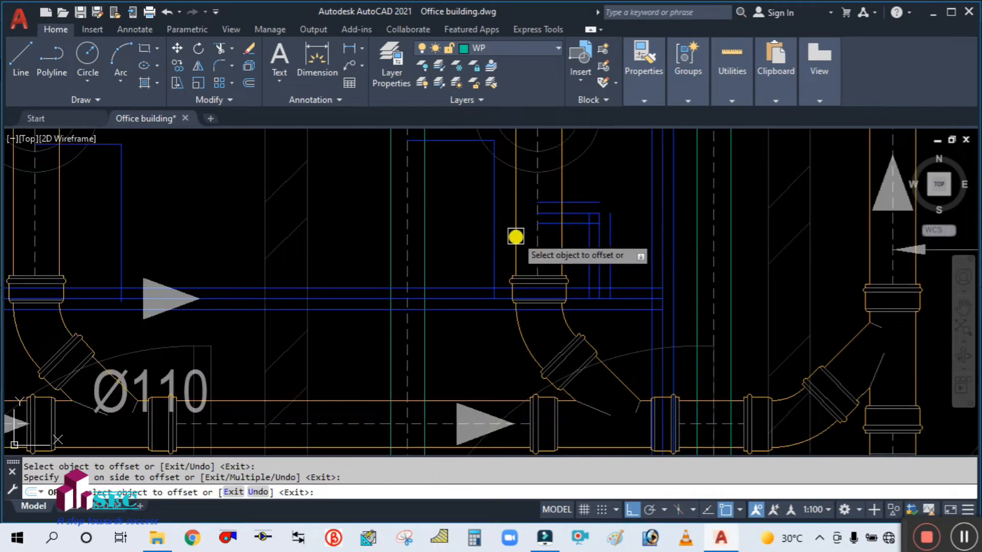
Offset both legs of the vent branch from the eastern cubicle's waste pipe by 25 to both sides.
scroll(474, 228, "up", 2)
left_click(505, 227)
left_click(539, 232)
scroll(509, 283, "down", 2)
scroll(481, 210, "up", 2)
left_click(481, 216)
left_click(474, 158)
left_click(482, 217)
left_click(503, 300)
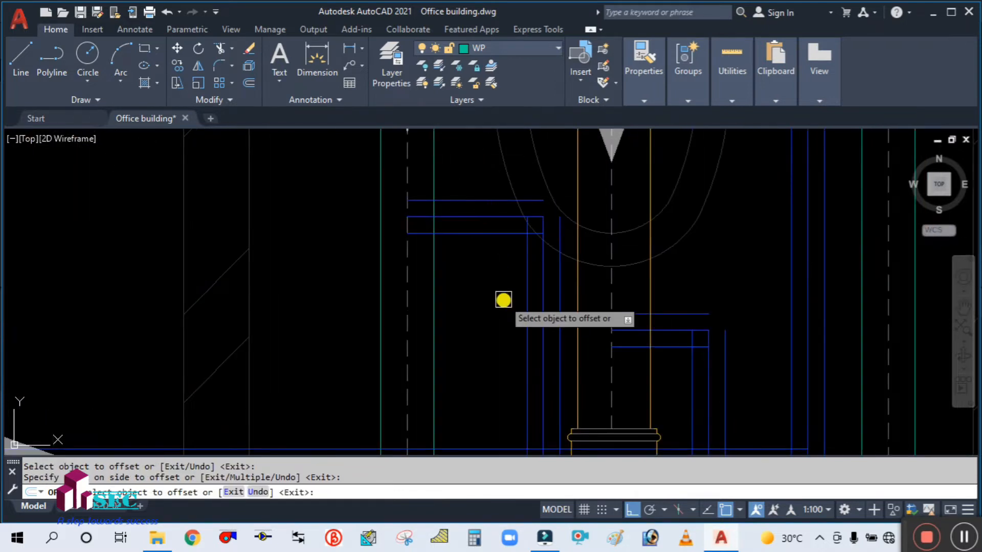
Offset both legs of the vent branch on the middle cubicle's soil pipe by 25 to both sides.
scroll(504, 299, "down", 2)
scroll(386, 316, "up", 2)
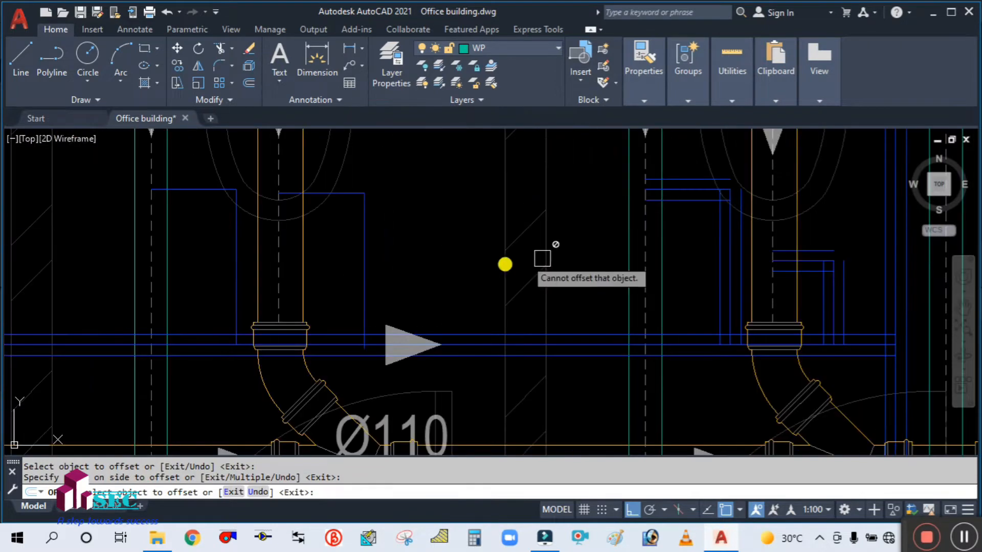
left_click(361, 257)
left_click(320, 250)
left_click(340, 197)
left_click(376, 154)
left_click(347, 202)
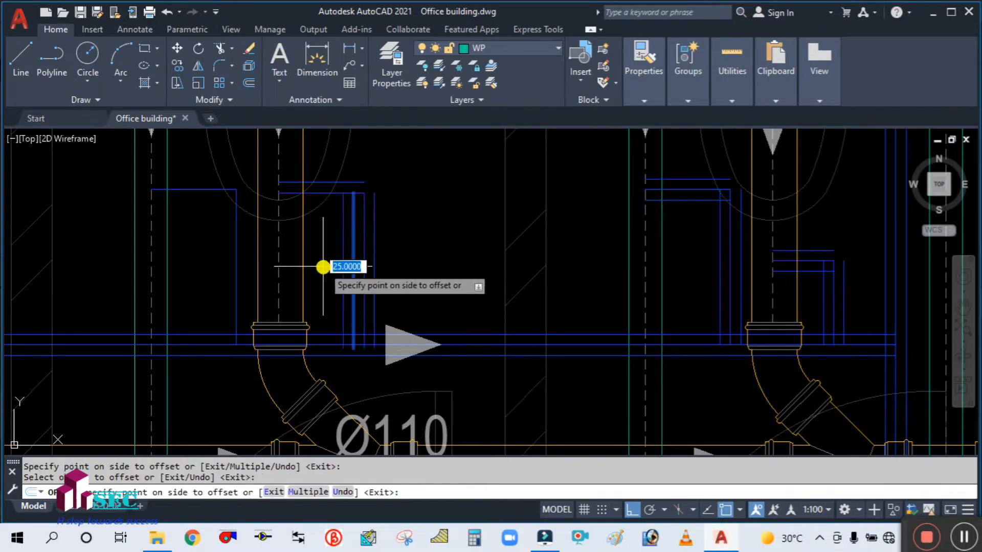
key("Escape")
key("space")
key("space")
left_click(341, 196)
left_click(331, 250)
Offset both legs of the vent branch from the middle cubicle's waste pipe by 25 to both sides.
scroll(372, 255, "down", 3)
scroll(314, 254, "up", 4)
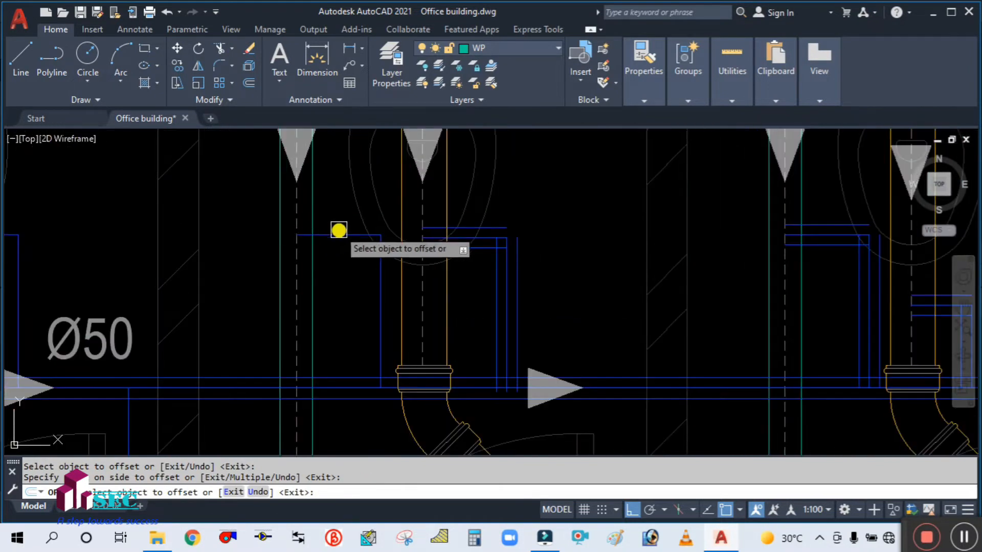
left_click(346, 235)
left_click(358, 281)
left_click(381, 285)
left_click(394, 284)
scroll(338, 289, "up", 4)
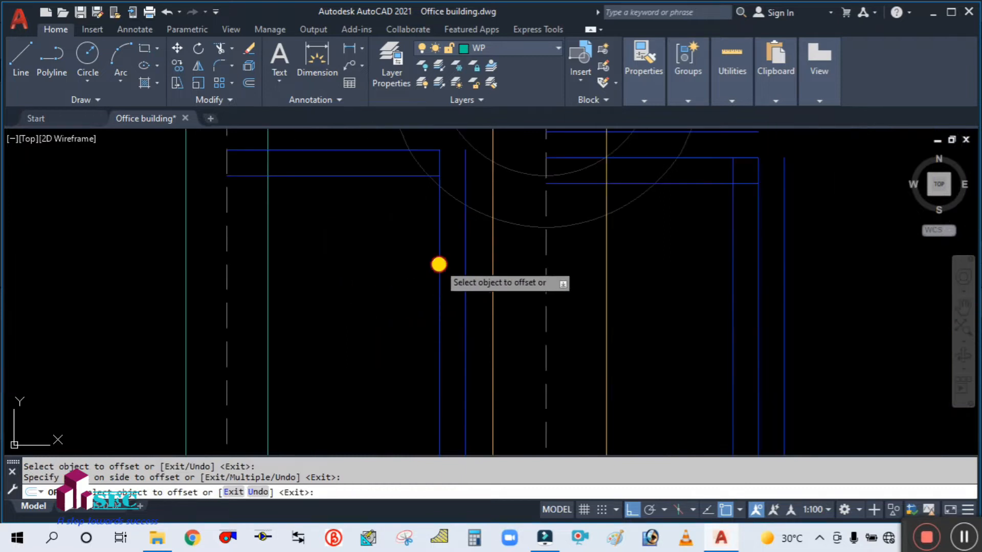
scroll(319, 273, "down", 2)
Offset both legs of the vent branch on the western cubicle's soil pipe by 25 to both sides.
scroll(186, 260, "down", 4)
scroll(313, 254, "up", 3)
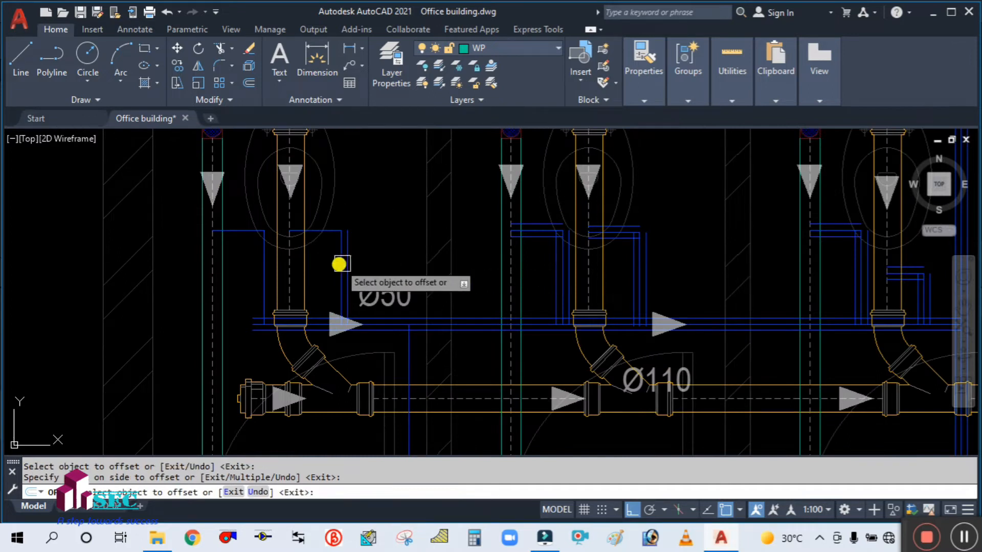
scroll(333, 256, "up", 5)
scroll(269, 256, "down", 4)
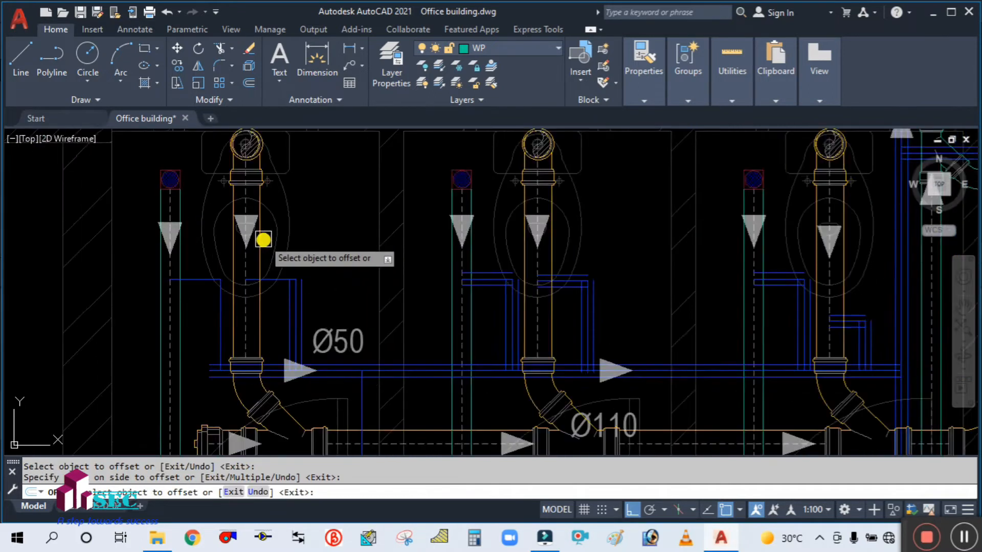
scroll(286, 286, "up", 4)
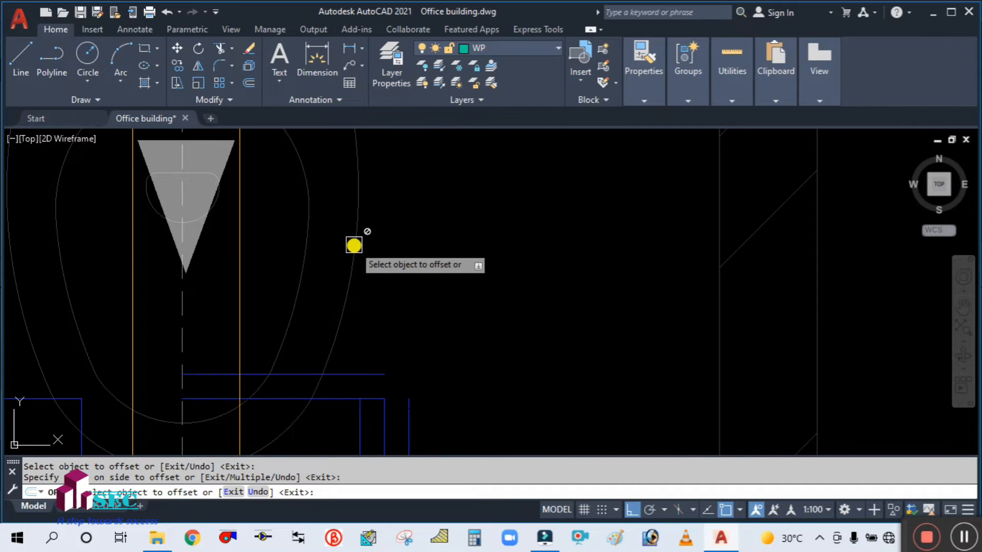
scroll(355, 243, "down", 4)
scroll(337, 271, "up", 4)
left_click(326, 249)
left_click(315, 313)
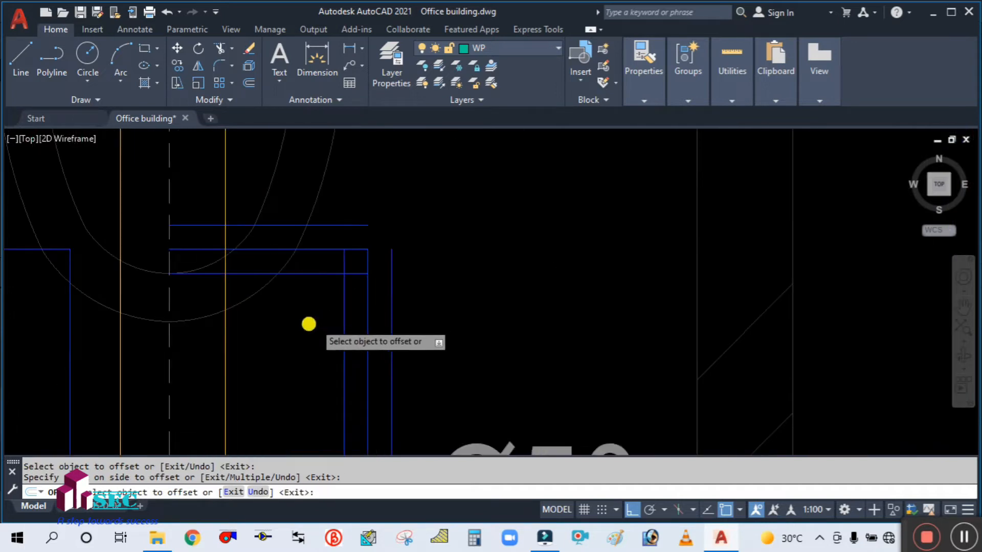
Offset both legs of the vent branch from the western cubicle's waste pipe by 25 to both sides.
scroll(215, 312, "down", 4)
scroll(195, 287, "up", 4)
left_click(176, 267)
left_click(155, 192)
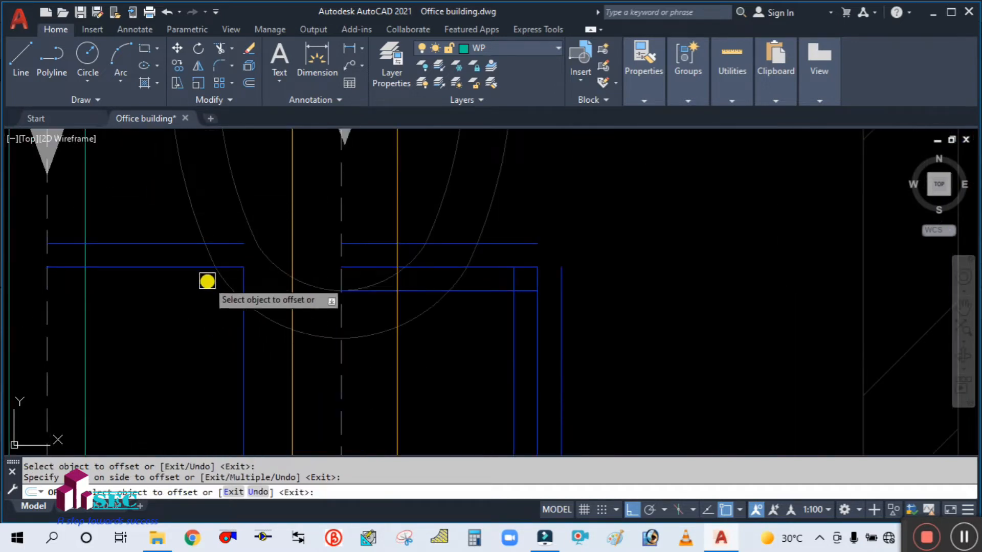
left_click(190, 266)
left_click(230, 335)
left_click(244, 333)
left_click(165, 328)
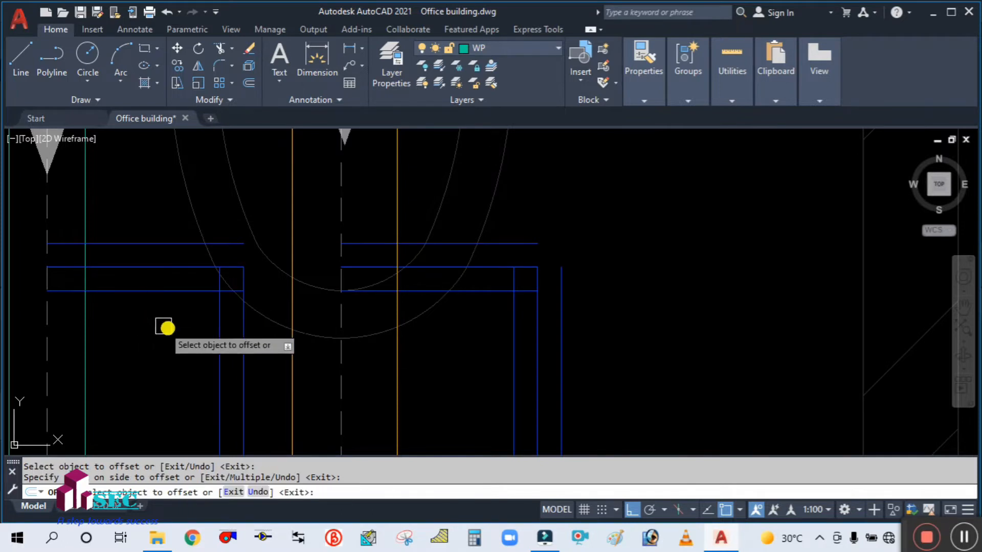
left_click(242, 332)
left_click(311, 353)
Offset both legs of the vent line running south from the main vent to the basin waste pipe by 25 to both sides.
scroll(291, 274, "down", 4)
scroll(289, 191, "up", 1)
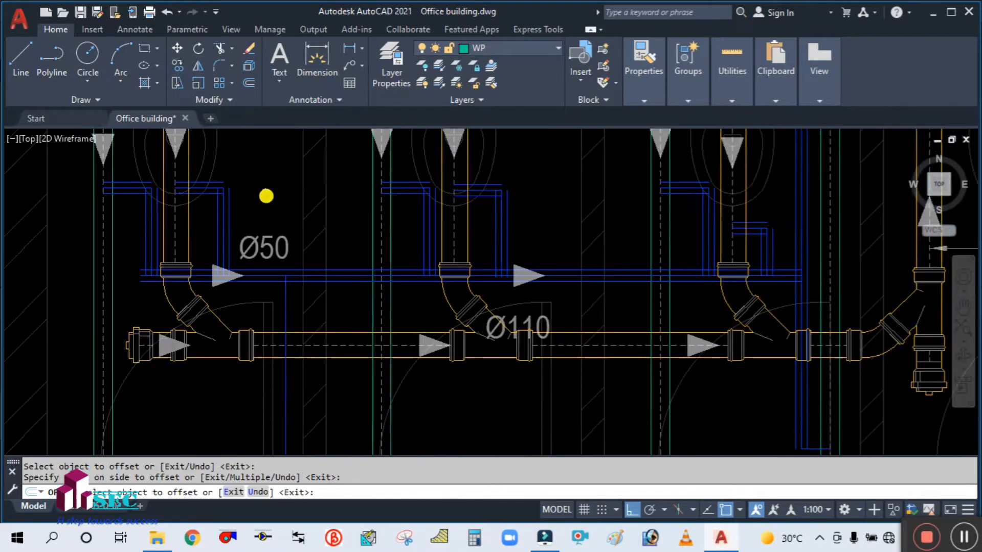
scroll(289, 190, "down", 2)
scroll(283, 281, "up", 5)
left_click(258, 200)
left_click(302, 213)
left_click(257, 200)
left_click(213, 193)
scroll(288, 177, "down", 5)
scroll(264, 288, "up", 6)
left_click(286, 290)
scroll(288, 299, "up", 2)
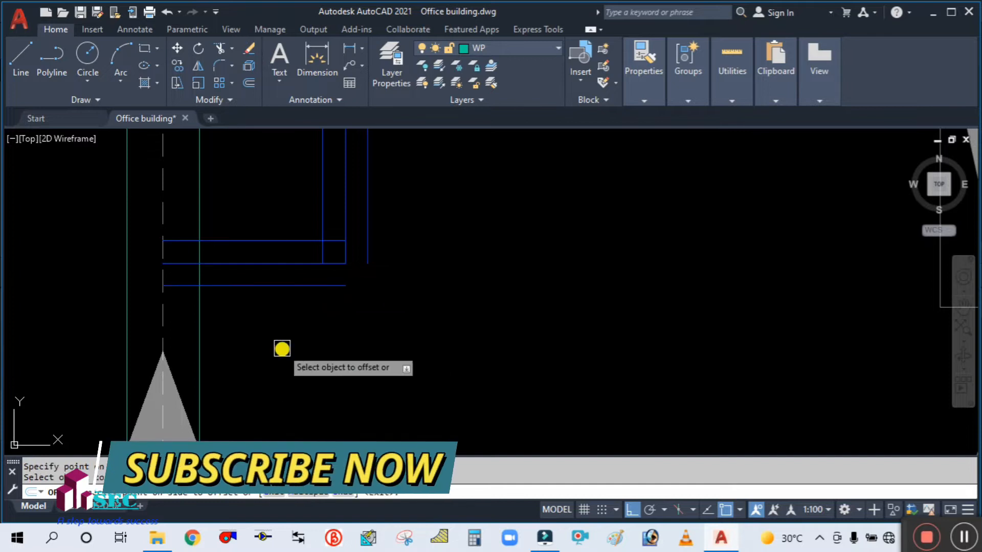
scroll(282, 349, "down", 6)
left_click(391, 233)
scroll(391, 233, "up", 2)
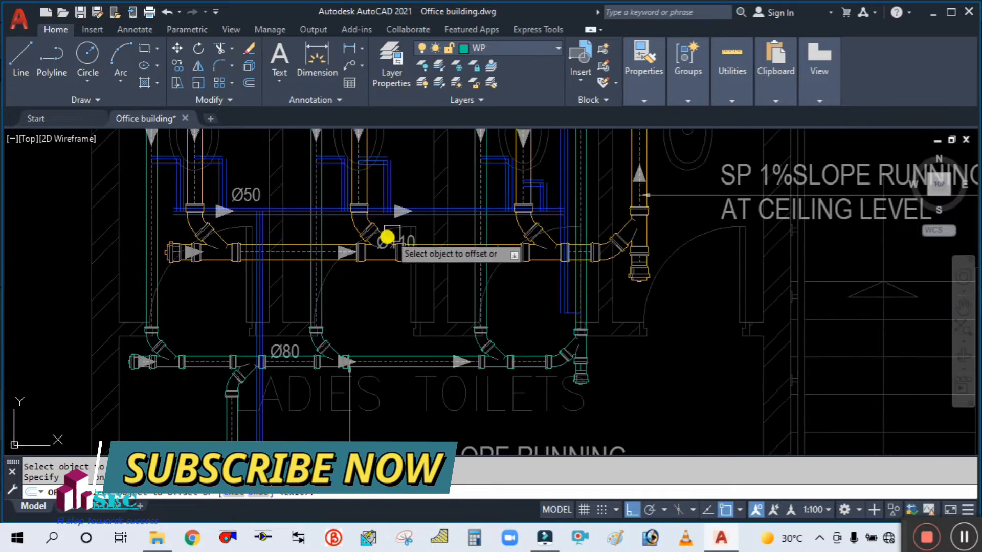
scroll(435, 278, "up", 3)
key("Escape")
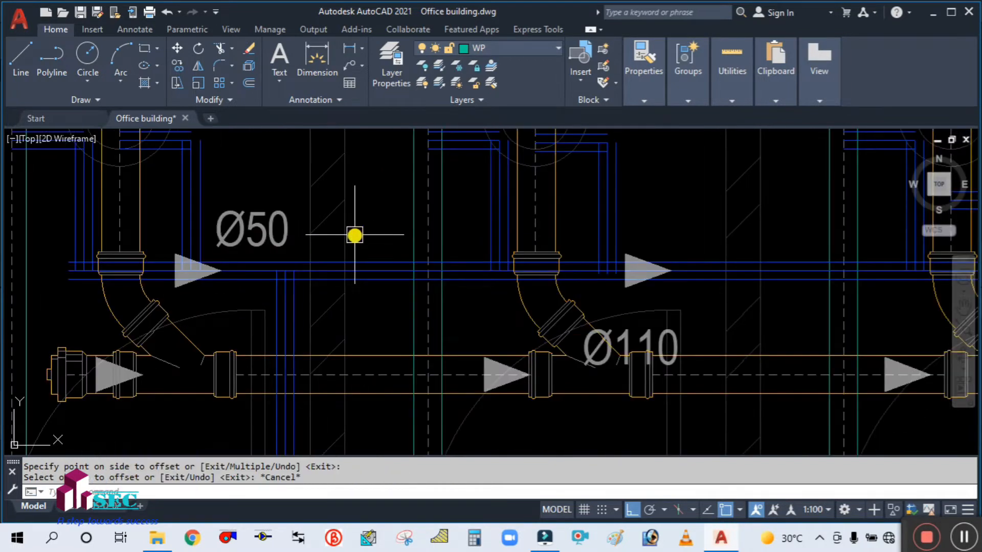
Match the soil pipe's dashed centreline properties onto the middle lines of the main vent and its southward branch.
type("MA")
key("Return")
scroll(290, 283, "up", 2)
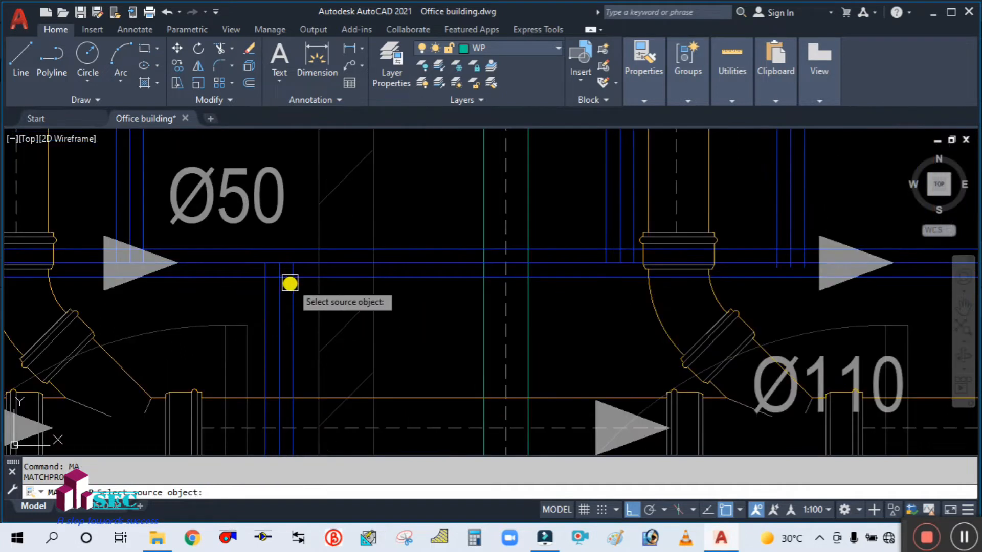
middle_click_drag(330, 381, 346, 269)
left_click(427, 316)
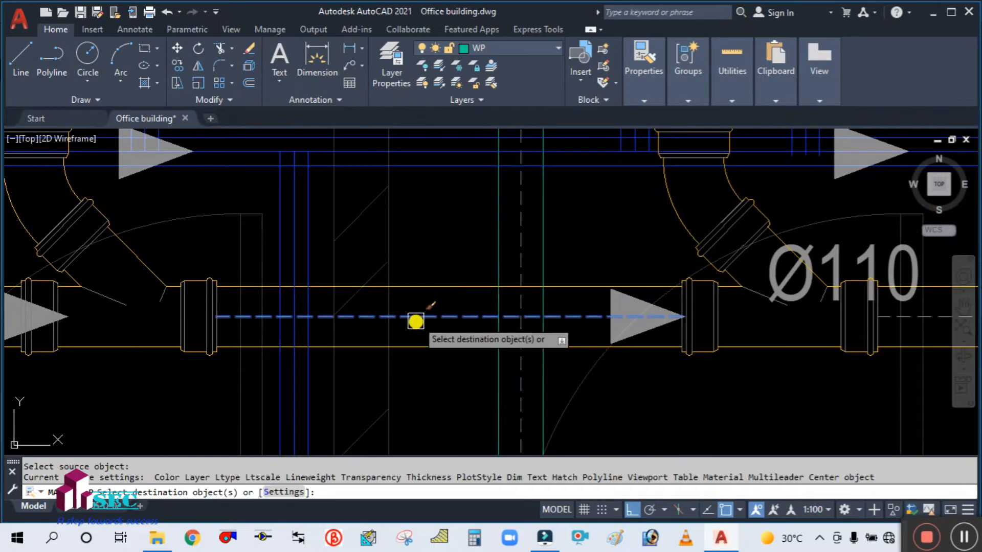
scroll(412, 263, "down", 3)
scroll(440, 243, "up", 4)
left_click(443, 230)
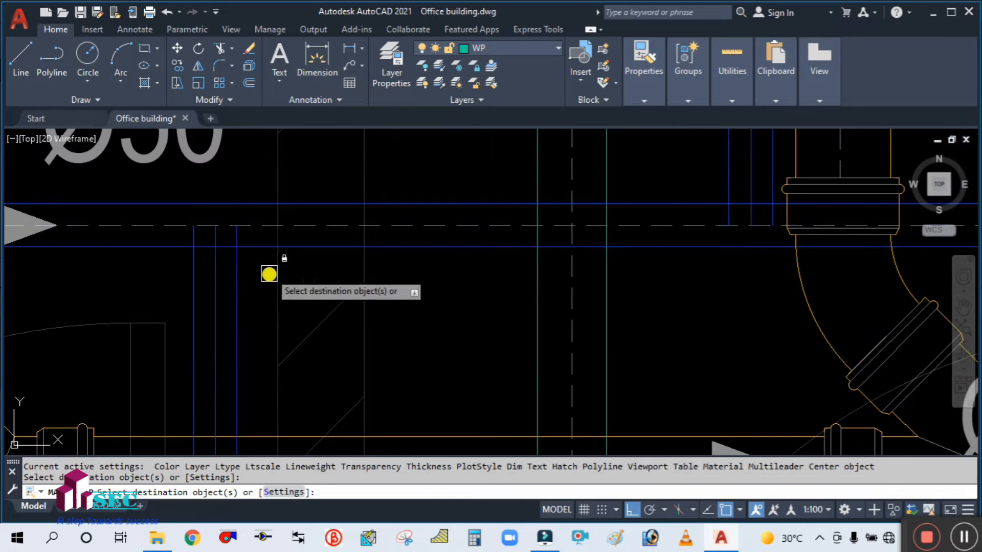
left_click(213, 292)
Match the dashed centreline properties onto the middle lines of both vent branches in the western cubicle.
scroll(300, 315, "down", 4)
scroll(127, 252, "up", 3)
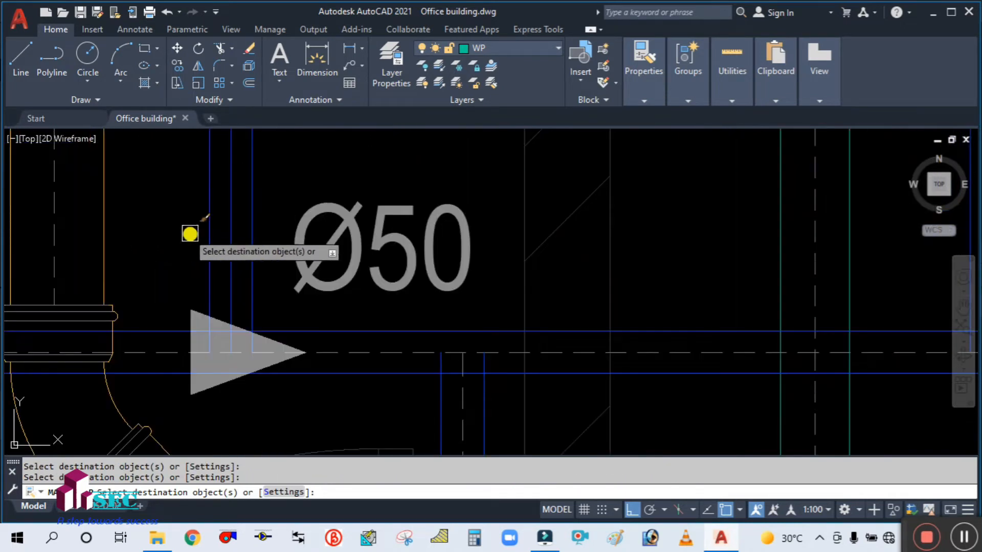
scroll(215, 248, "down", 3)
scroll(154, 235, "up", 3)
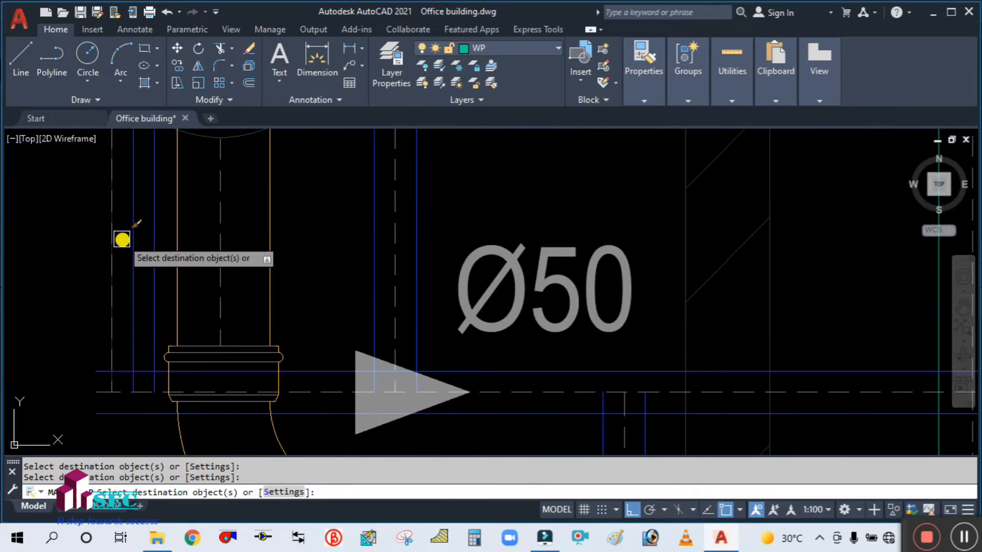
scroll(160, 346, "down", 5)
scroll(158, 245, "up", 7)
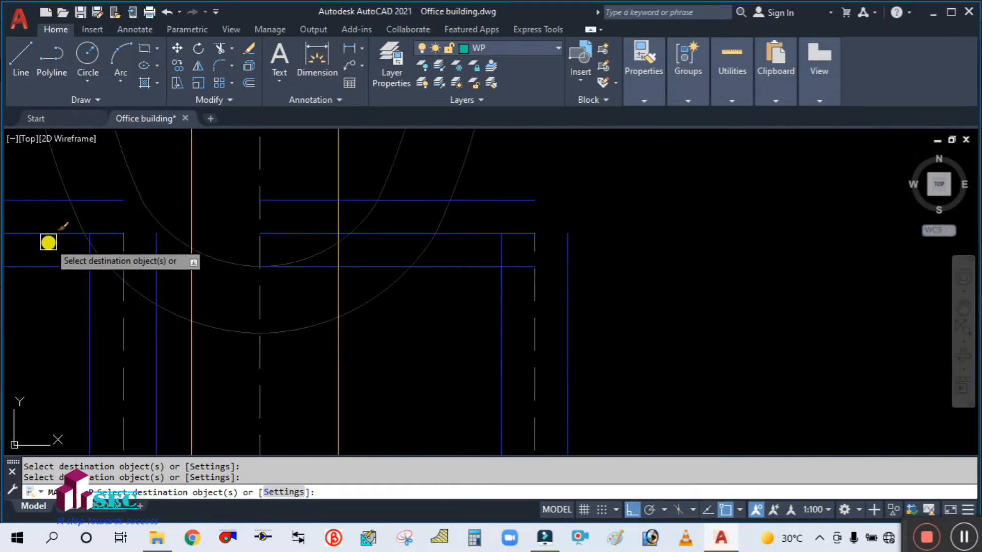
scroll(645, 238, "up", 4)
Match the dashed centreline properties onto the middle lines of the vent branches in the middle and eastern cubicles.
mouse_move(645, 237)
middle_mouse_down()
mouse_move(581, 235)
mouse_move(521, 248)
middle_mouse_up()
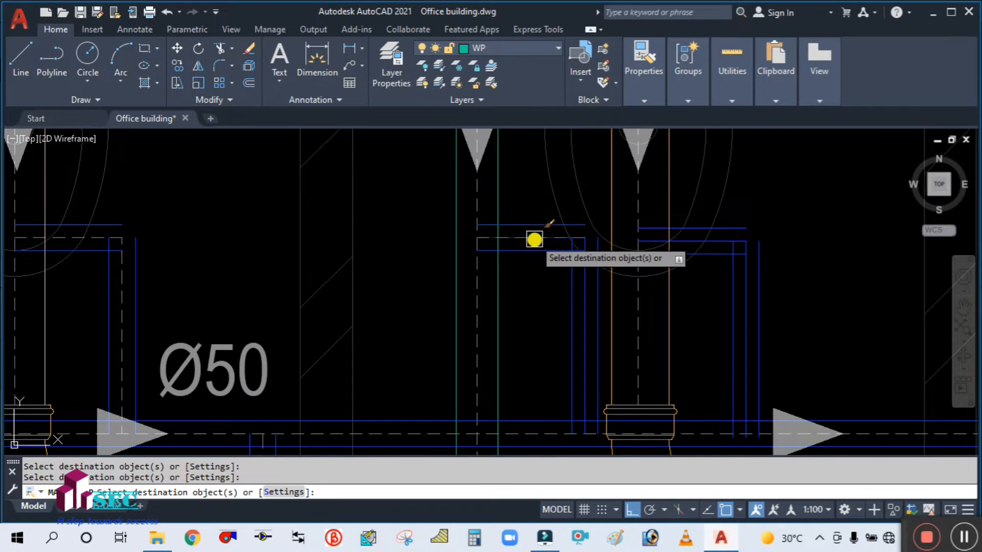
scroll(726, 235, "up", 4)
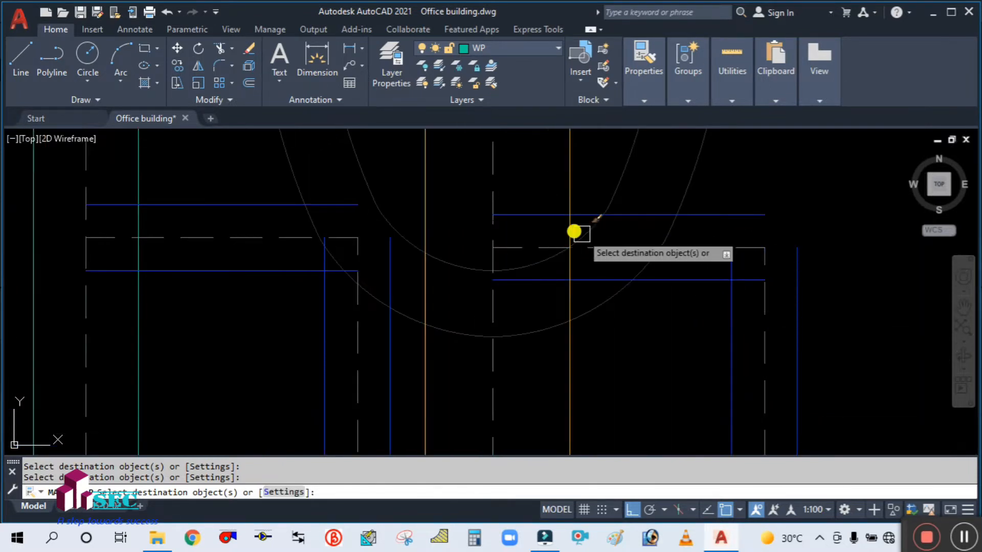
scroll(562, 227, "down", 4)
scroll(719, 229, "up", 5)
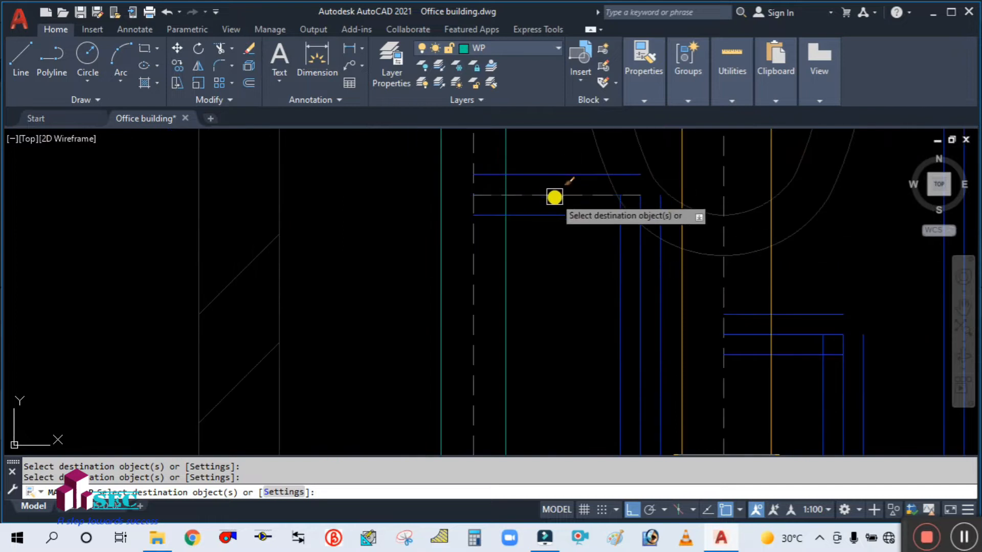
scroll(467, 245, "down", 4)
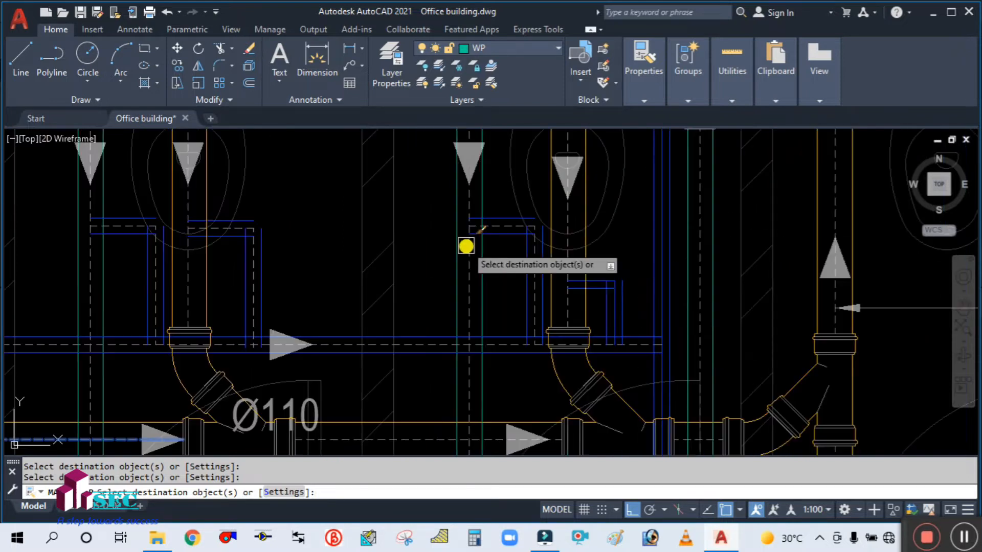
scroll(588, 281, "up", 4)
scroll(619, 322, "down", 4)
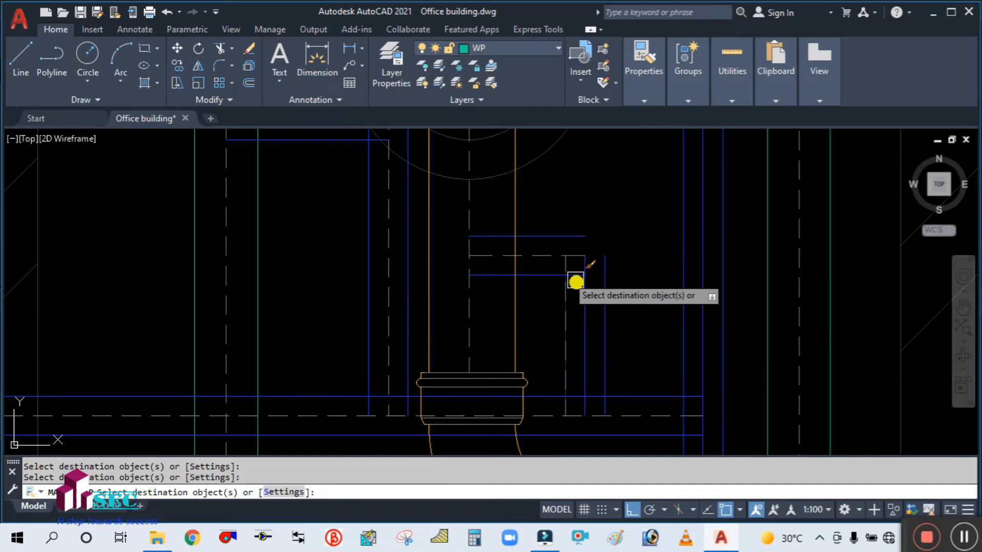
scroll(538, 199, "up", 2)
Match the dashed centreline properties onto the remaining middle lines of the vertical eastern vent and its northern cross connection.
scroll(538, 199, "up", 3)
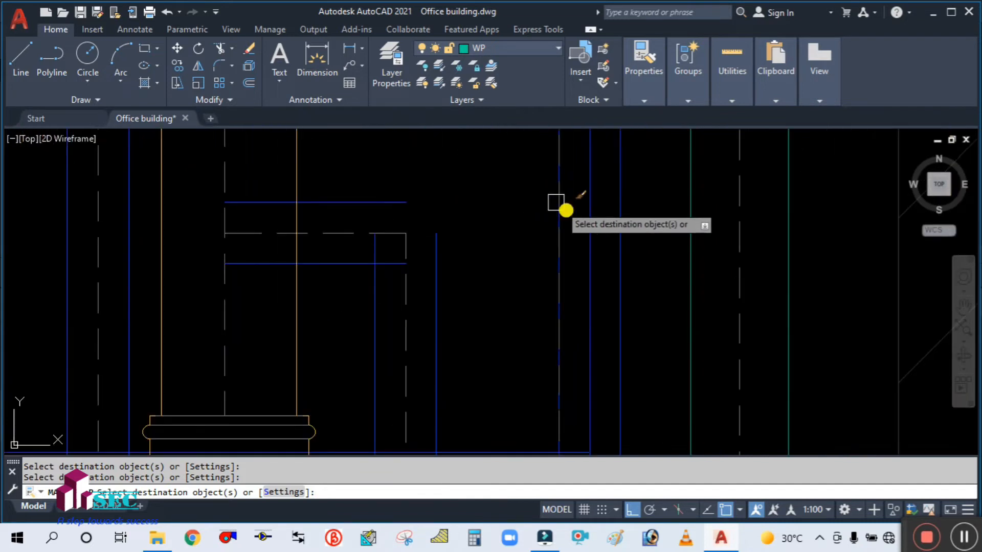
scroll(445, 174, "down", 2)
scroll(453, 183, "down", 5)
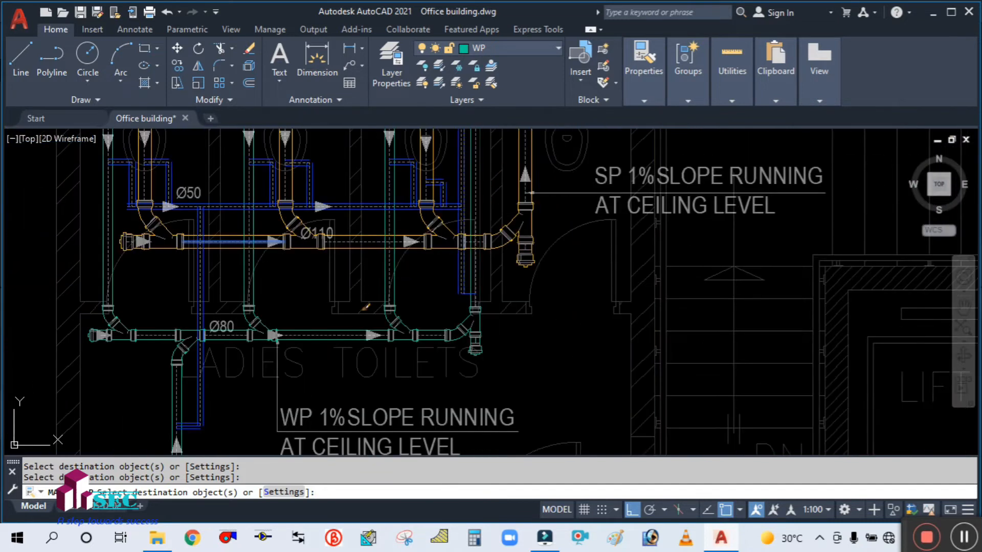
scroll(443, 322, "up", 2)
scroll(460, 203, "up", 2)
scroll(460, 203, "up", 4)
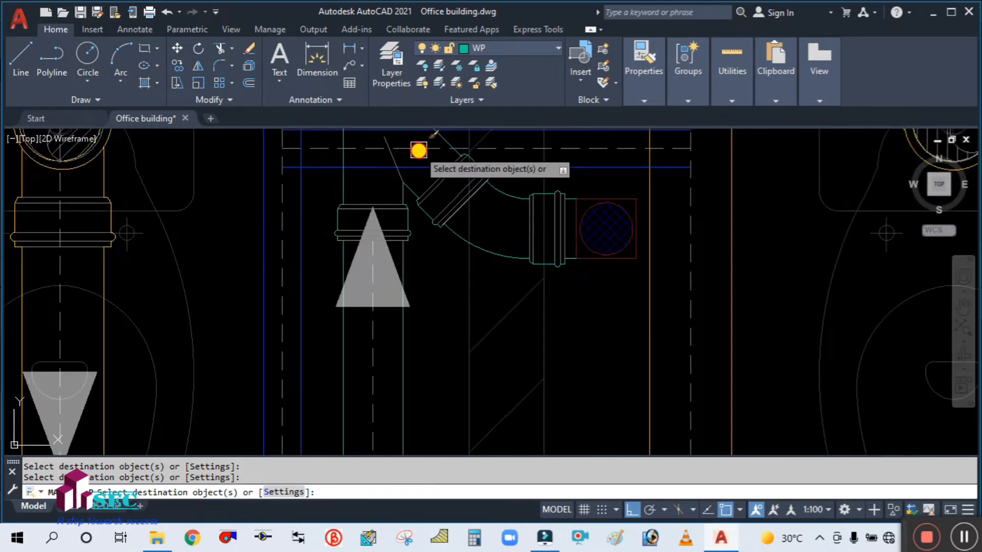
key("Escape")
Locate the completed tee fittings on the Ø50 vent pipe in the gents toilets.
scroll(388, 265, "down", 5)
scroll(425, 302, "up", 3)
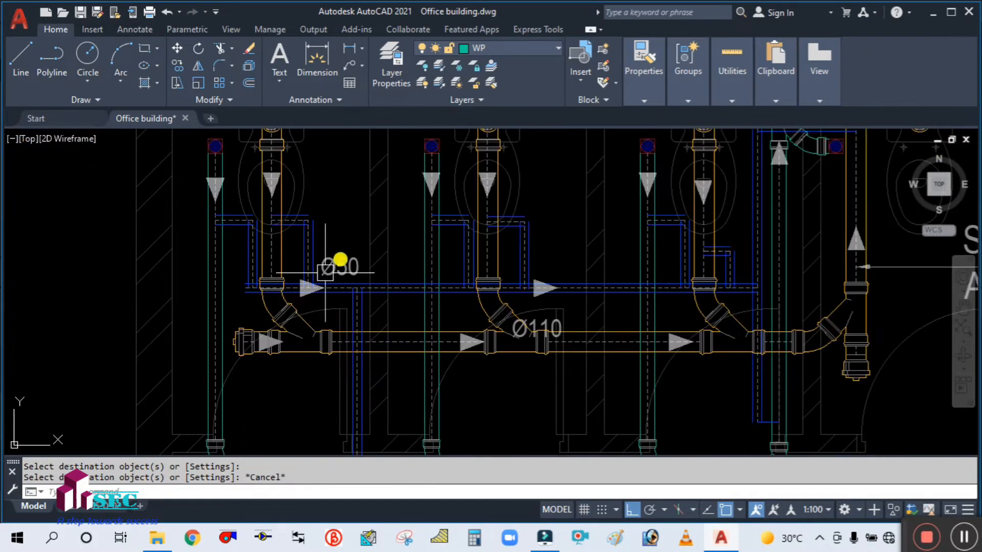
scroll(326, 272, "down", 3)
scroll(456, 234, "down", 3)
scroll(394, 252, "down", 3)
scroll(158, 271, "down", 3)
middle_click_drag(187, 277, 237, 291)
scroll(191, 278, "up", 3)
scroll(272, 225, "up", 3)
scroll(289, 221, "up", 4)
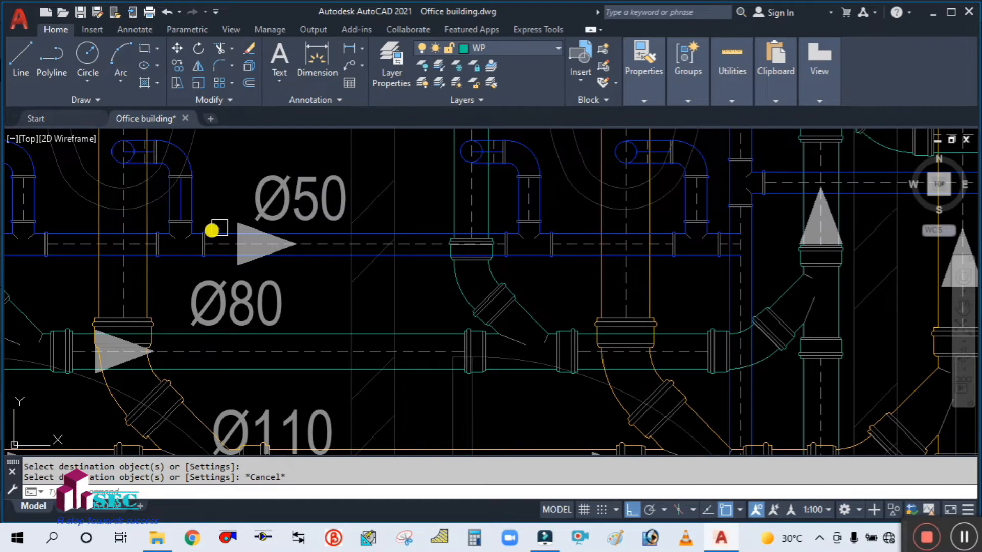
type("co")
key("Return")
scroll(212, 230, "up", 3)
left_click(189, 235)
key("Return")
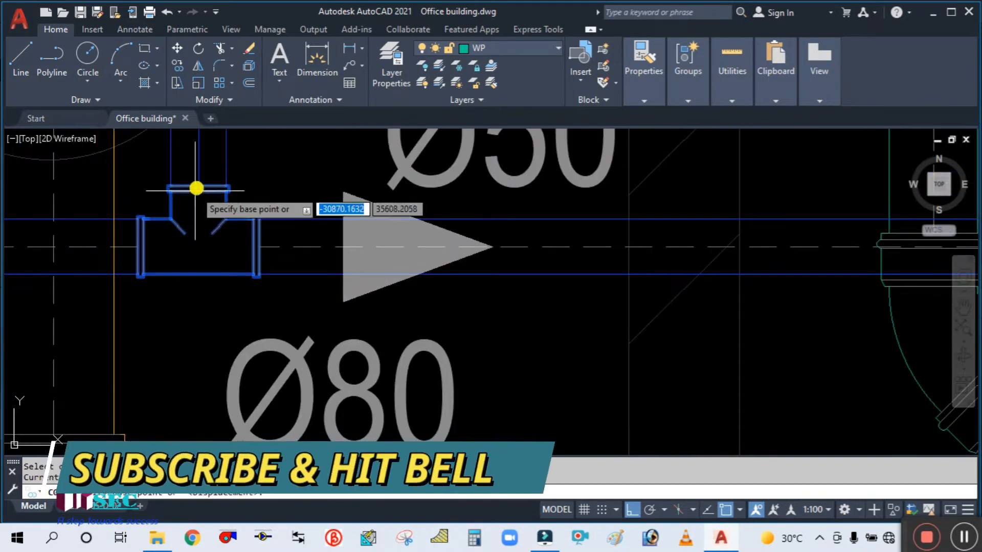
key("Escape")
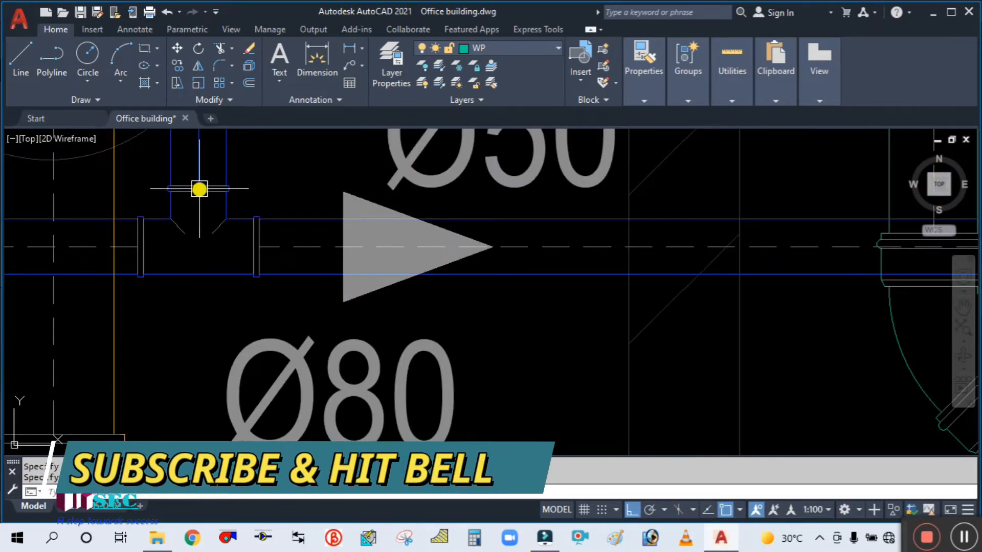
Copy a vent tee fitting from the gents toilets to the western soil pipe's vent branch in the ladies toilets.
scroll(199, 189, "up", 3)
key("Return")
left_click(192, 191)
key("Return")
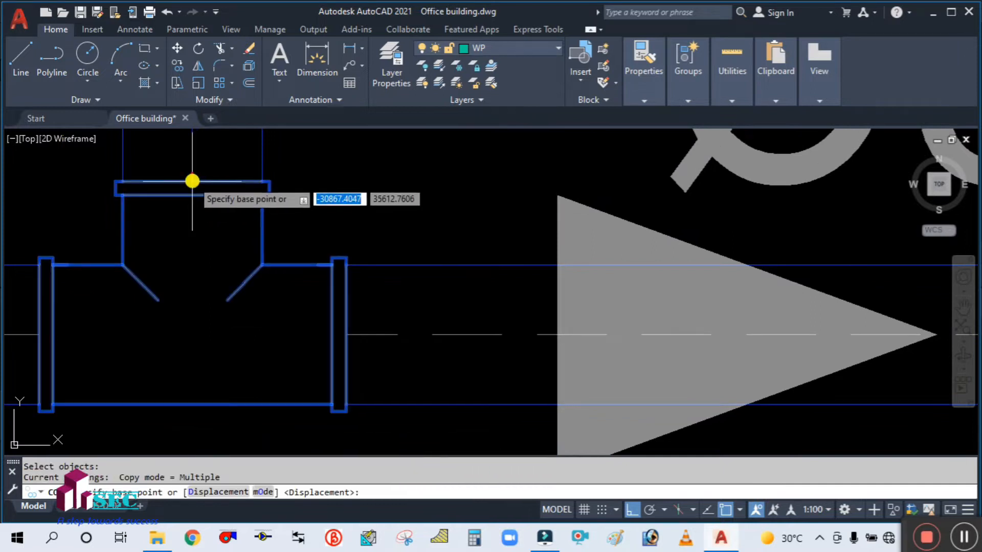
left_click(192, 178)
scroll(184, 220, "down", 10)
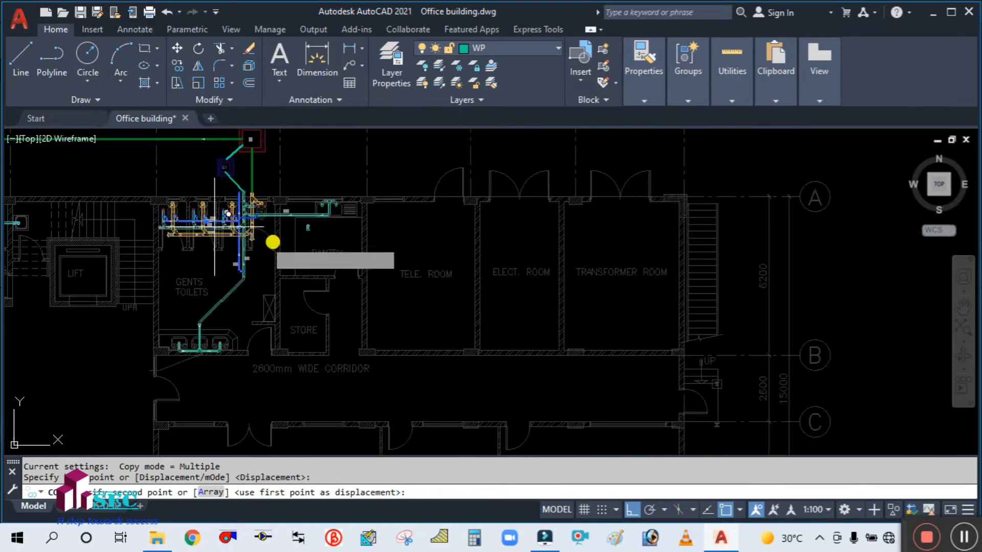
scroll(642, 202, "down", 4)
scroll(570, 220, "up", 12)
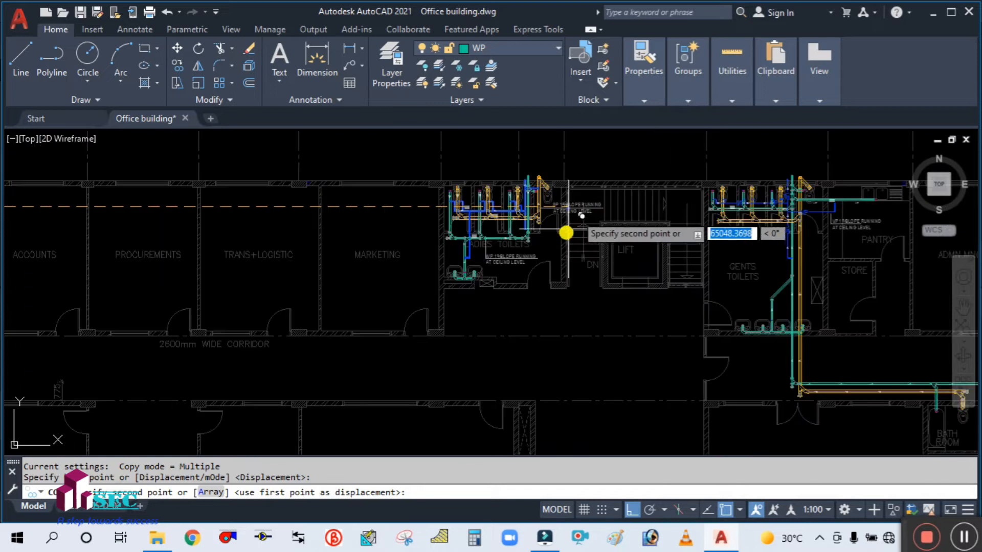
scroll(504, 237, "up", 10)
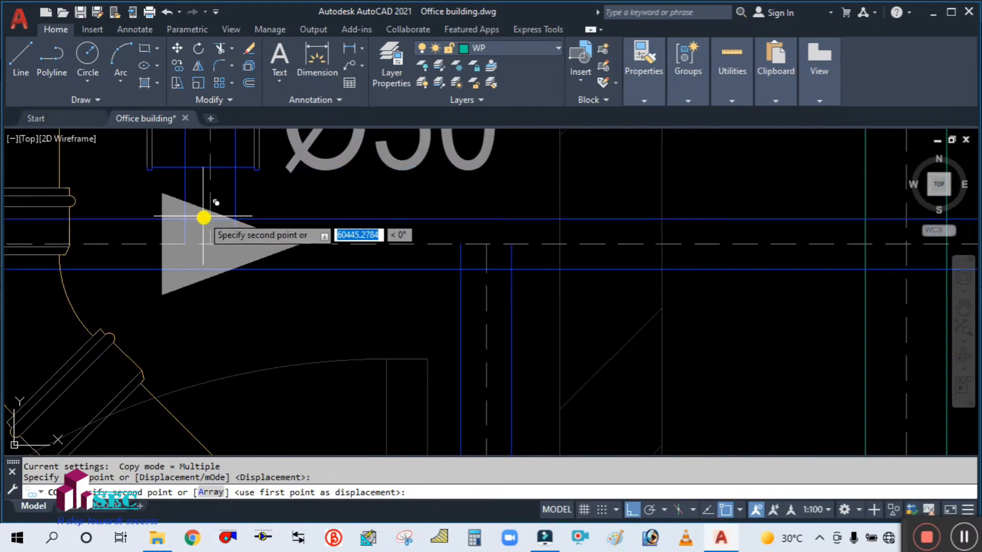
left_click(216, 254)
key("Escape")
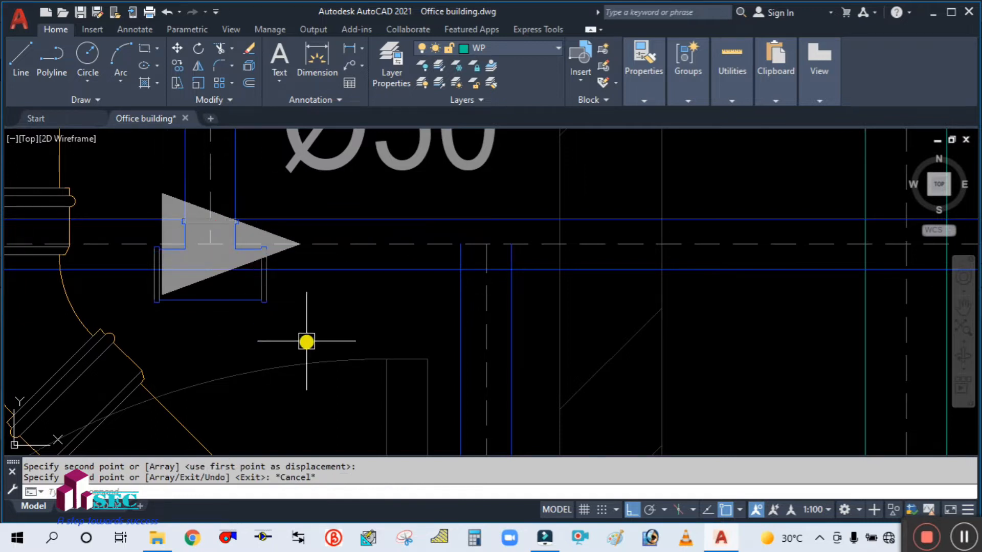
Move the copied tee so its run is centred on the horizontal Ø50 vent pipe at the western soil pipe's branch.
type("M")
key("Return")
scroll(211, 206, "up", 4)
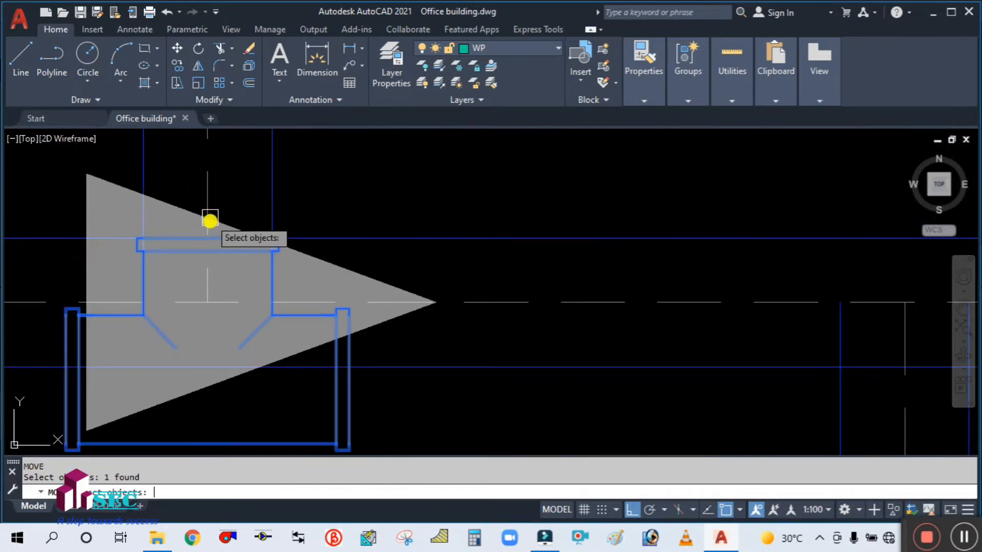
key("Return")
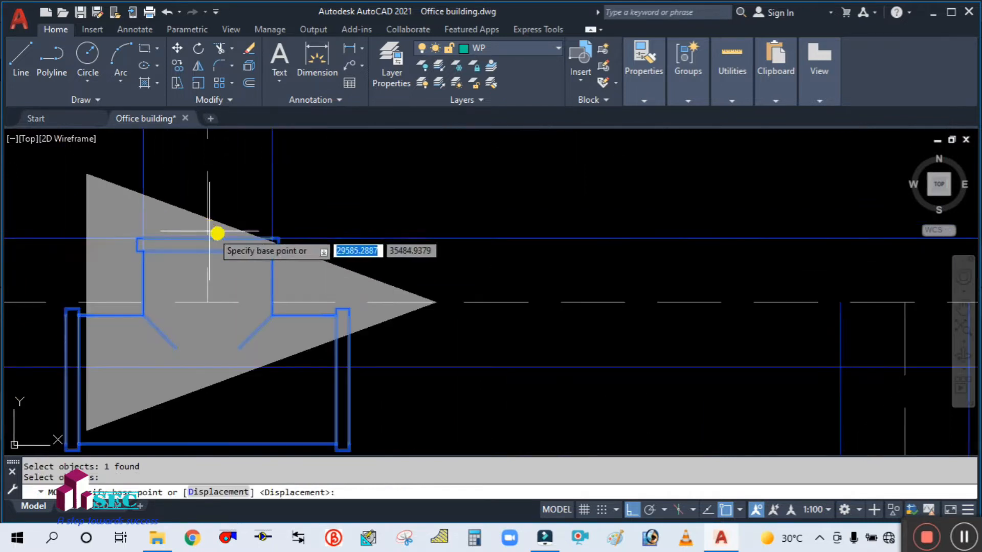
left_click(350, 382)
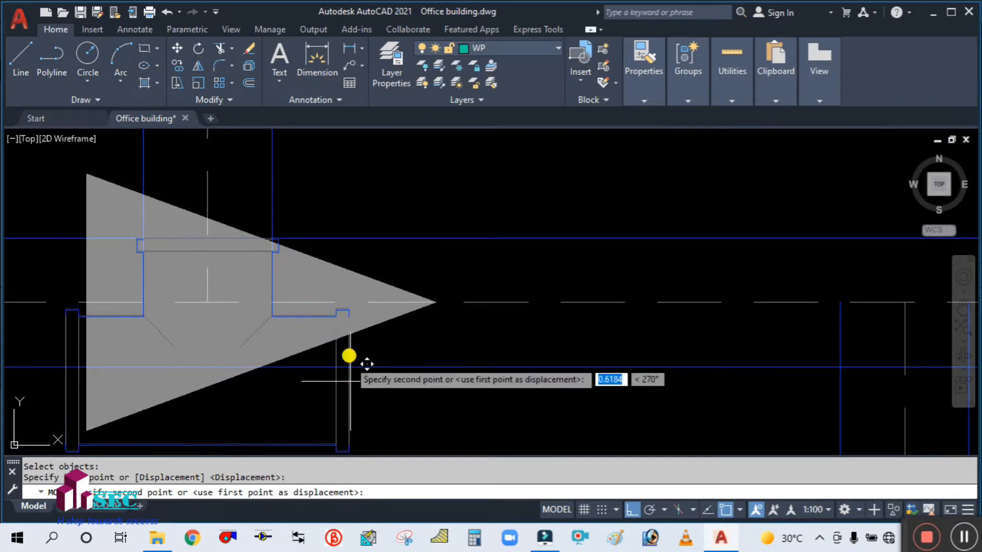
left_click(347, 302)
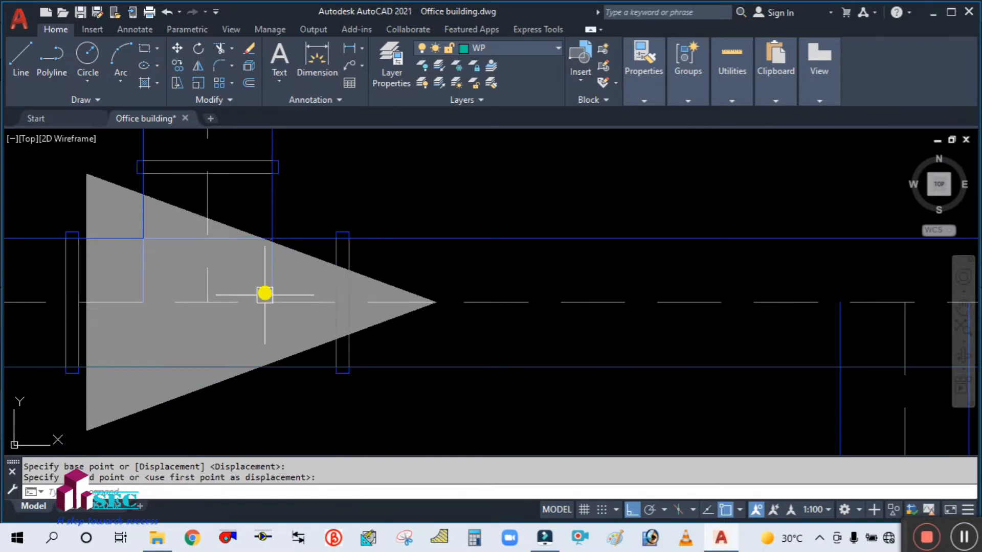
key("Escape")
Copy the western tee along the Ø50 vent pipe to the junction with the branch running south.
scroll(265, 293, "down", 8)
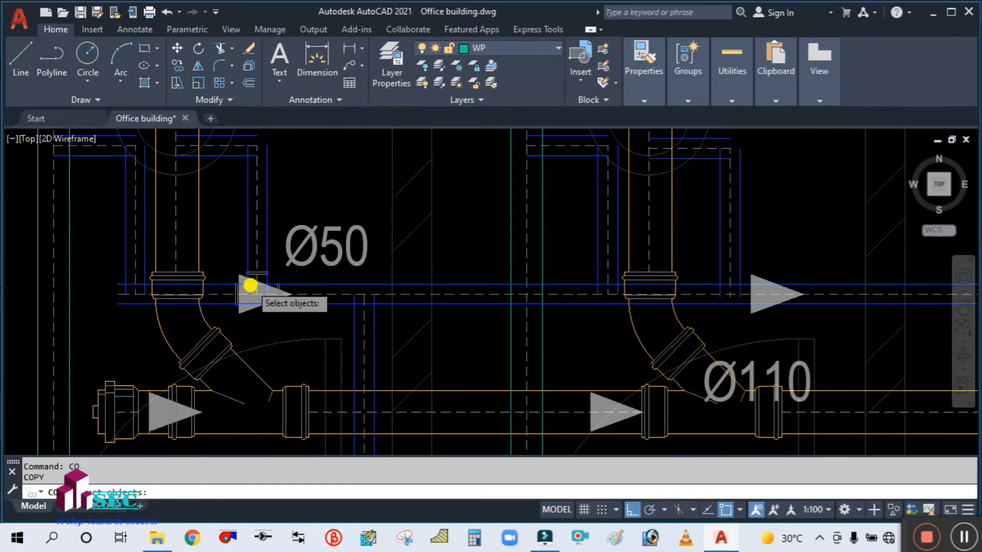
scroll(253, 280, "up", 2)
scroll(260, 276, "up", 6)
key("Return")
left_click(246, 230)
scroll(247, 235, "down", 8)
scroll(491, 229, "up", 4)
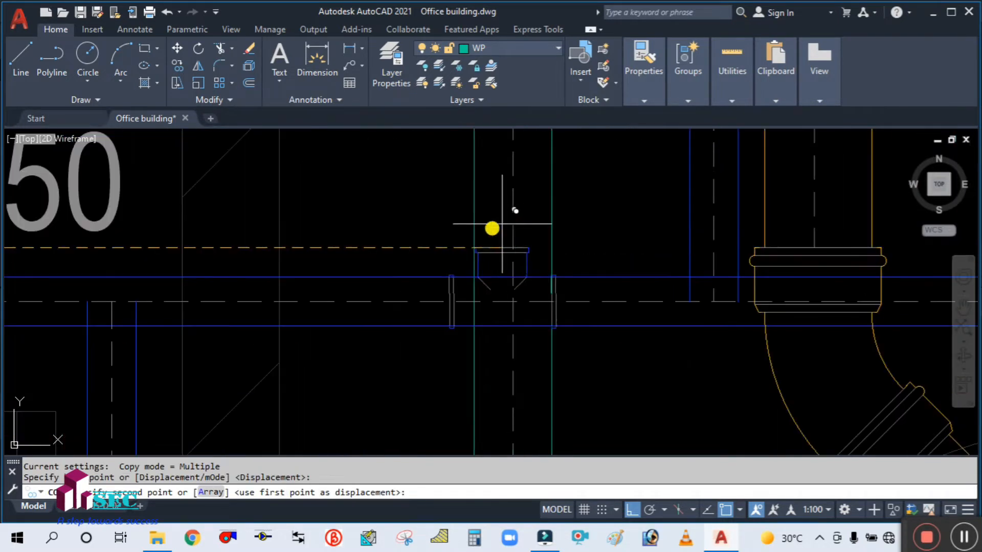
left_click(130, 265)
key("Escape")
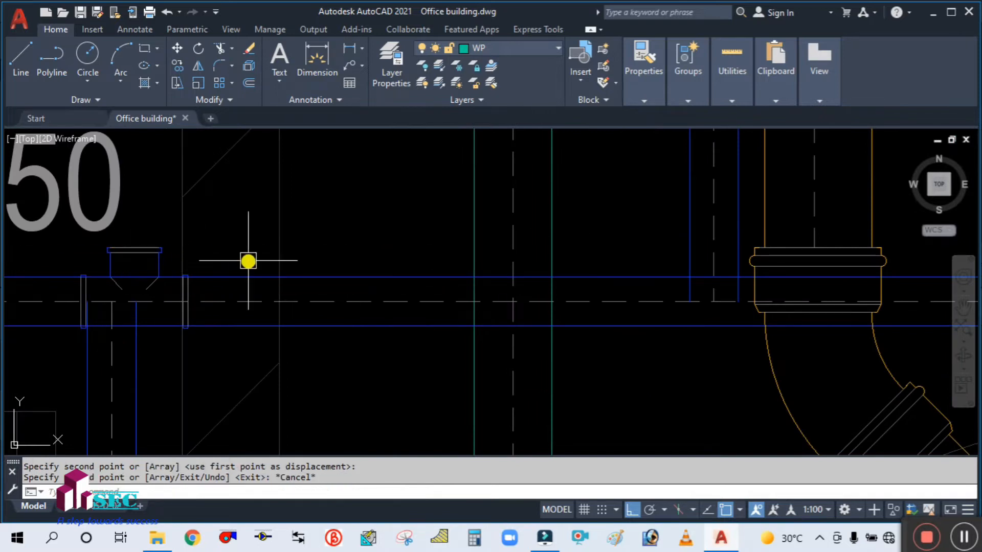
middle_click_drag(248, 261, 377, 278)
type("mi")
key("Return")
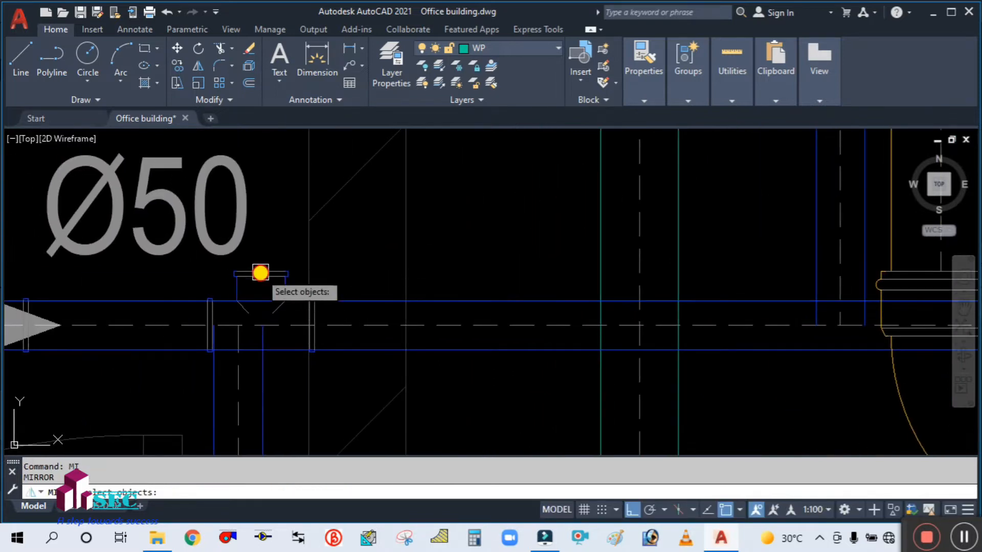
left_click(260, 272)
left_click(346, 368)
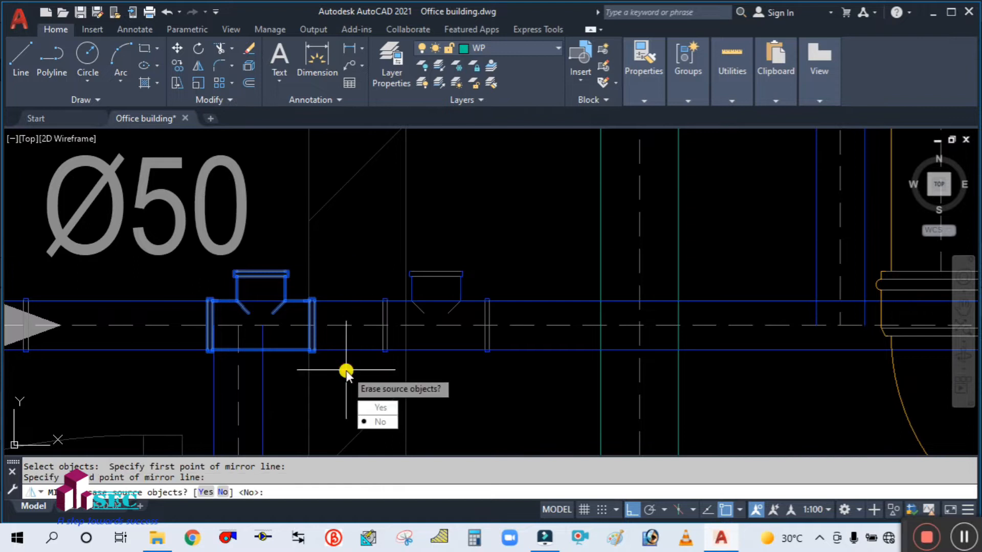
key("Escape")
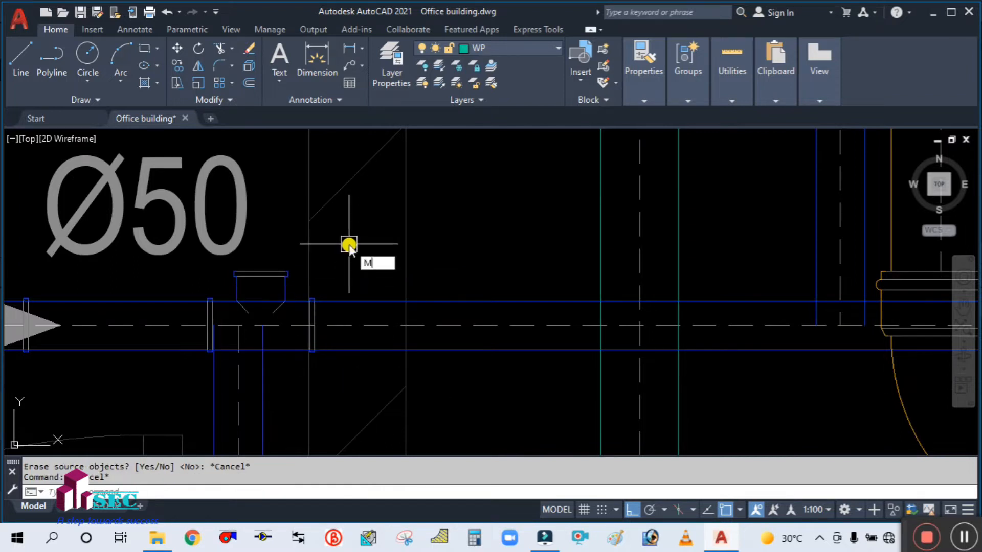
Mirror the tee at the southern branch about a horizontal line so its outlet faces south, erasing the source object.
left_click(266, 263)
key("Return")
left_click(258, 250)
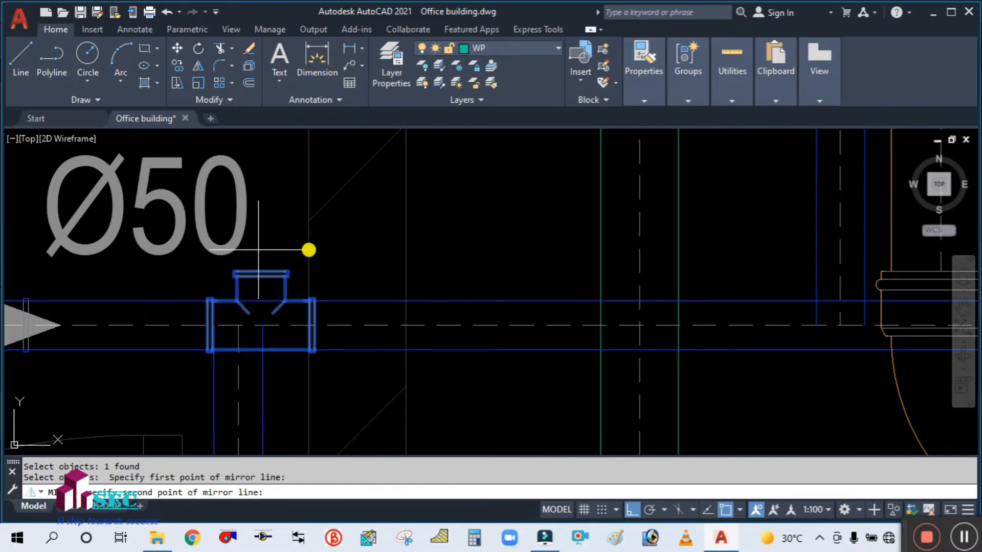
left_click(459, 247)
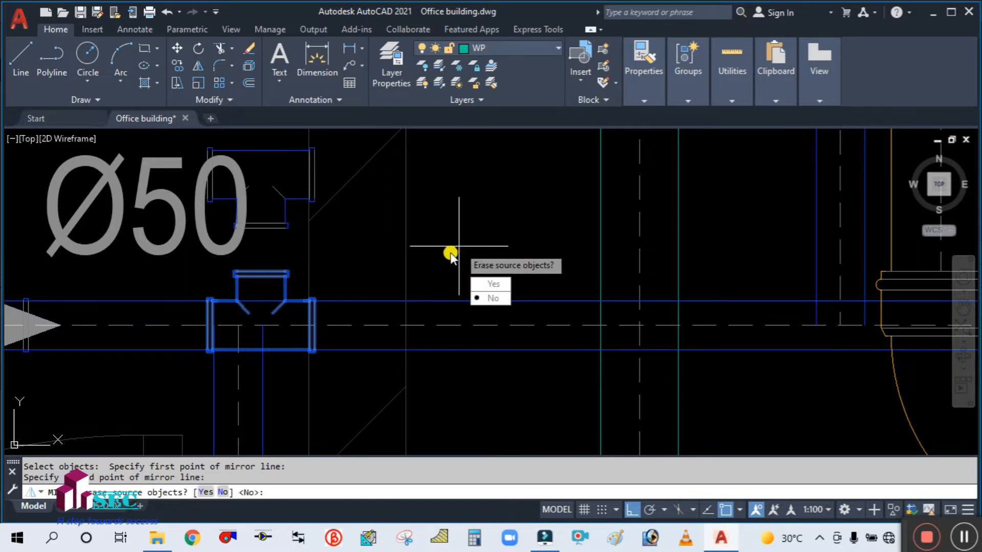
type("y")
key("Return")
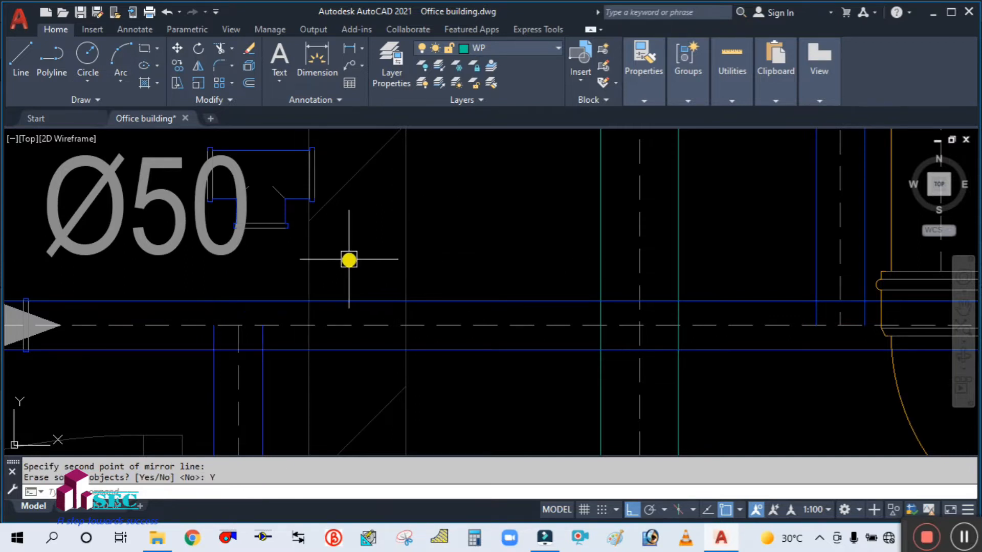
Move the mirrored tee by the midpoint of its outlet onto the southern branch's dashed centreline.
left_click(281, 224)
scroll(266, 236, "up", 2)
key("Return")
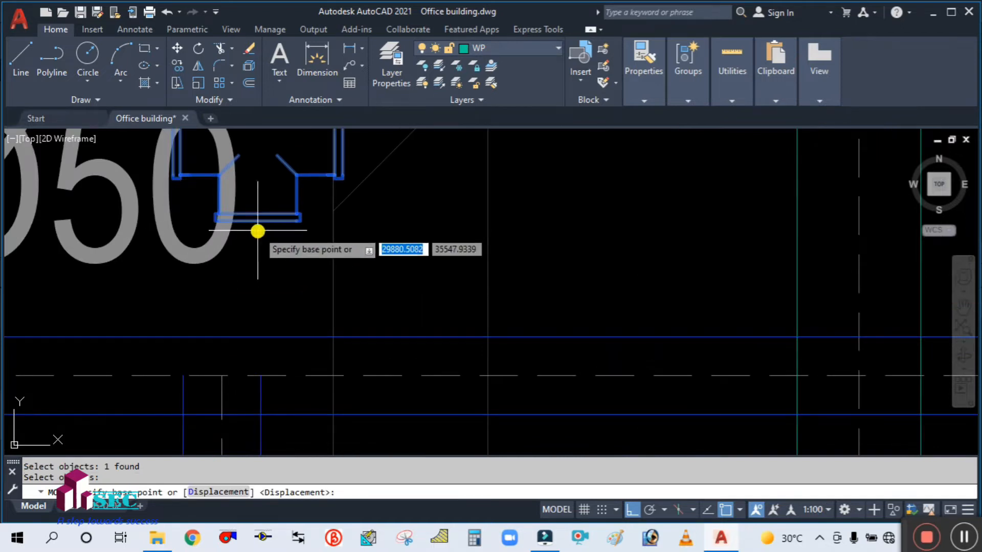
left_click(257, 218)
scroll(252, 228, "down", 3)
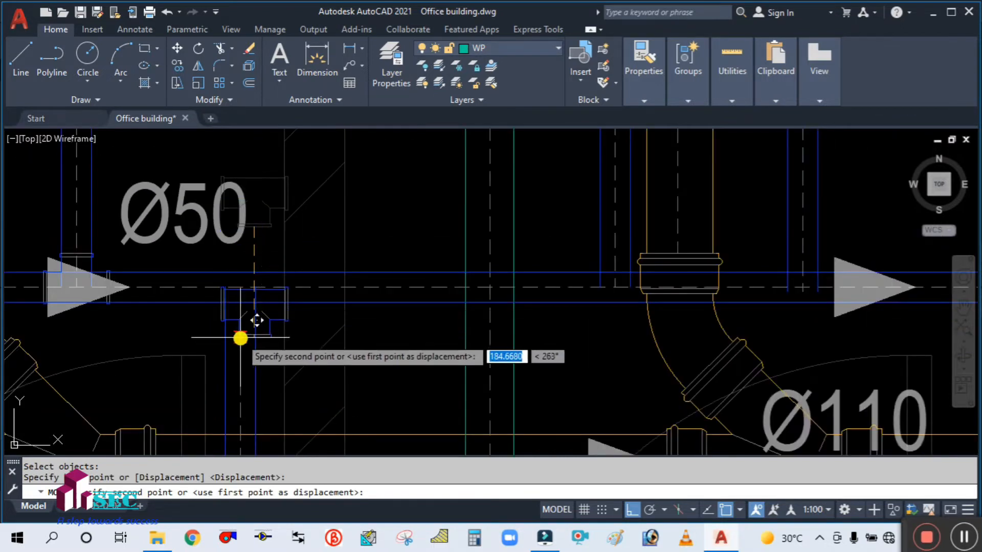
key("Escape")
Move the south-facing tee straight north so its run is centred on the horizontal vent pipe's centreline.
scroll(259, 322, "up", 3)
key("Return")
left_click(276, 311)
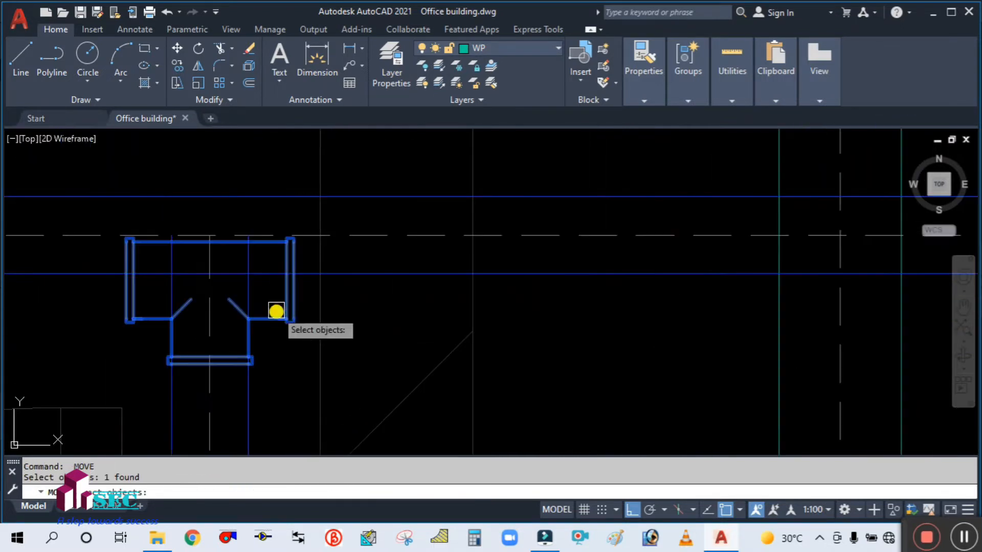
scroll(287, 289, "up", 1)
key("Return")
left_click(296, 274)
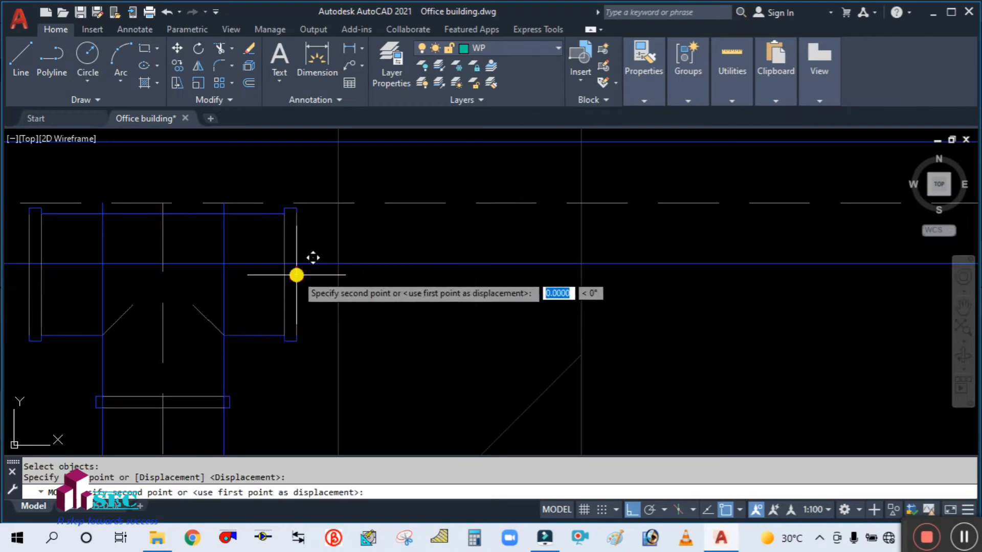
scroll(294, 252, "down", 2)
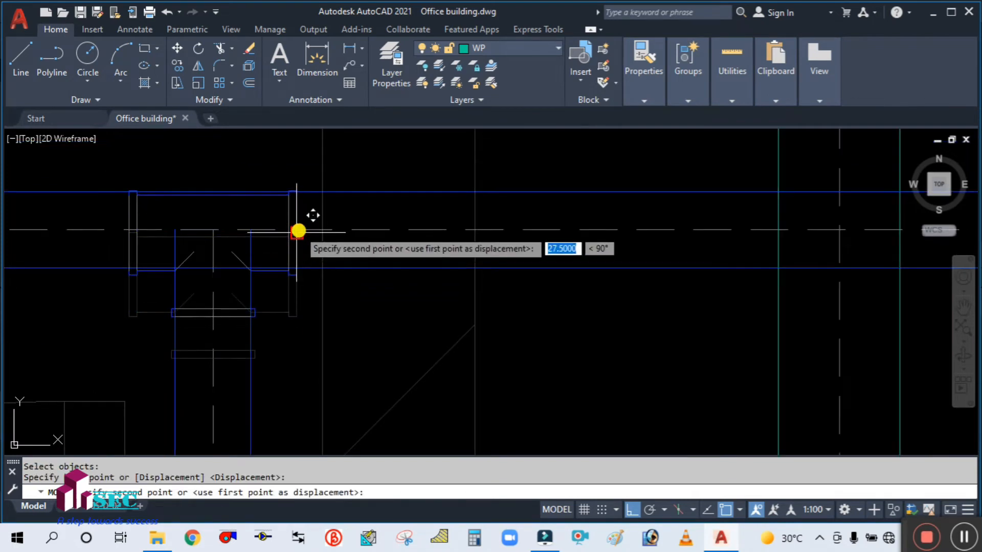
scroll(314, 212, "up", 4)
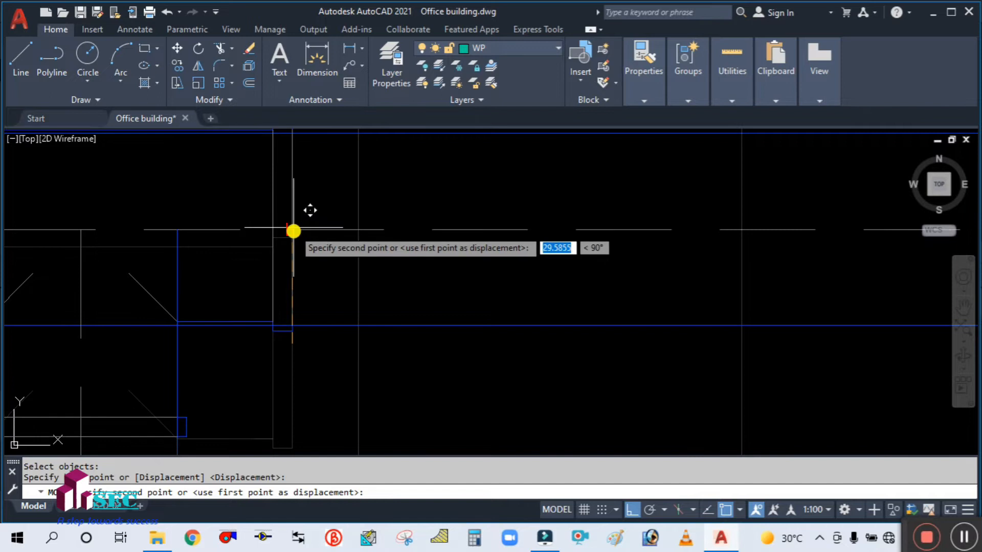
left_click(292, 230)
scroll(328, 301, "down", 4)
scroll(307, 344, "down", 3)
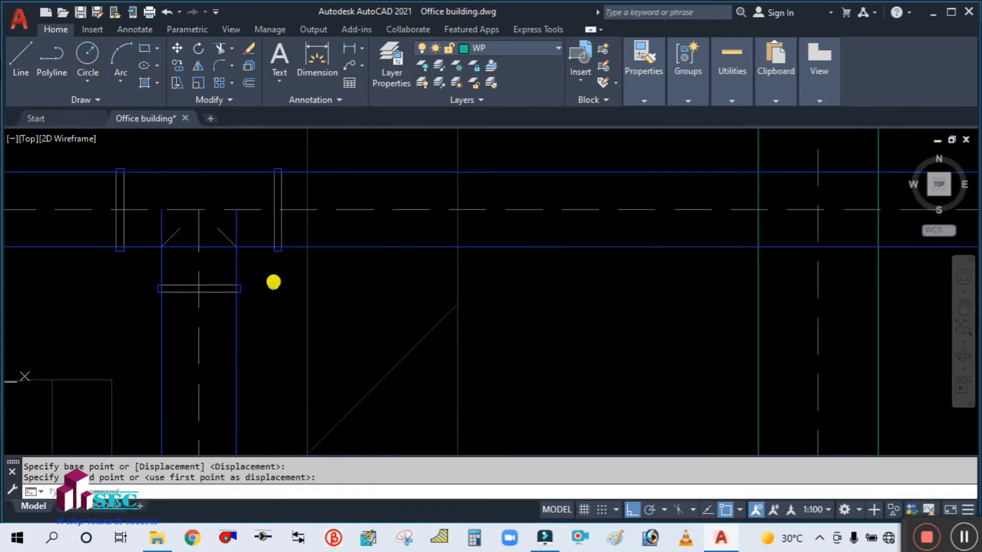
Copy the western north-facing tee by its outlet onto the two vent branches of the middle cubicle.
type("CO")
key("Return")
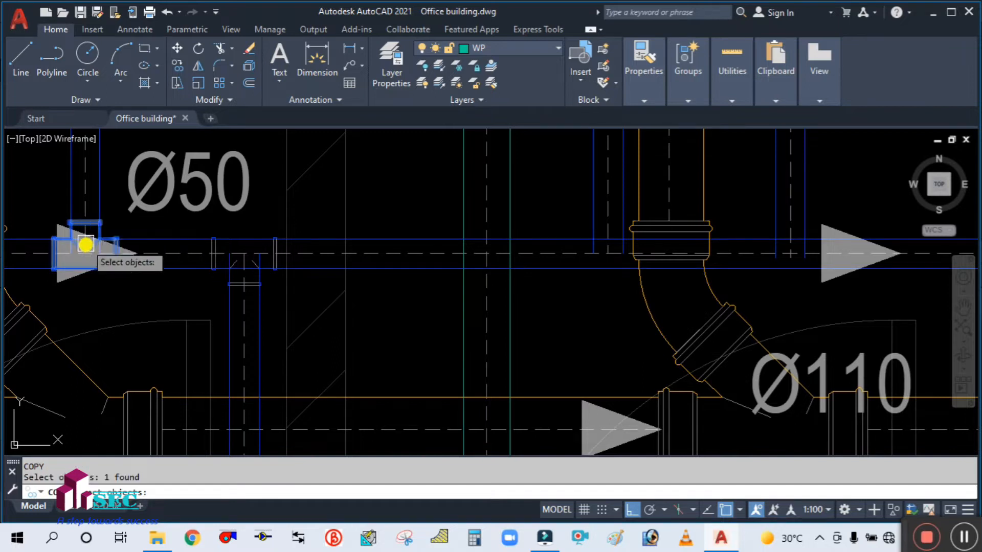
key("Return")
scroll(85, 230, "up", 5)
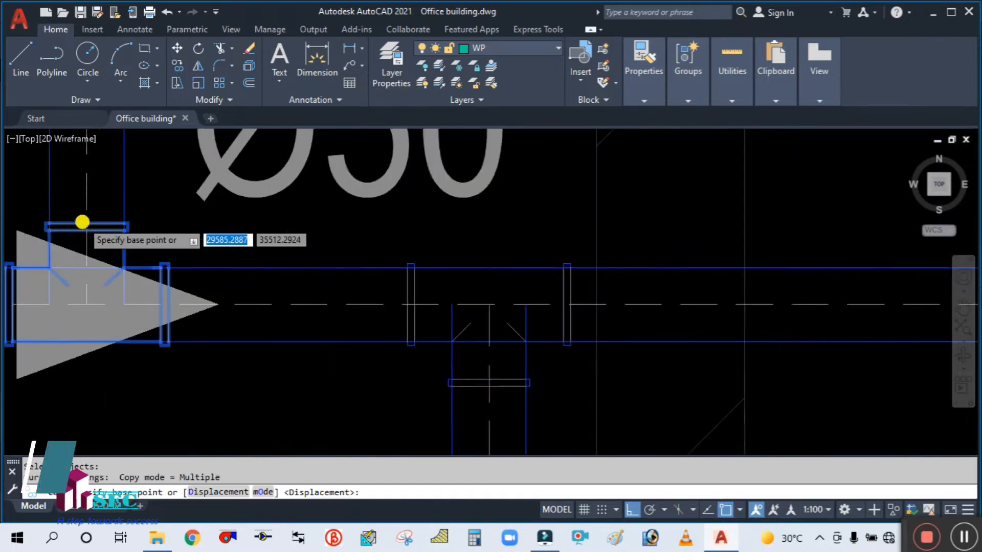
left_click(88, 238)
scroll(109, 219, "down", 4)
scroll(186, 240, "up", 5)
scroll(200, 239, "up", 5)
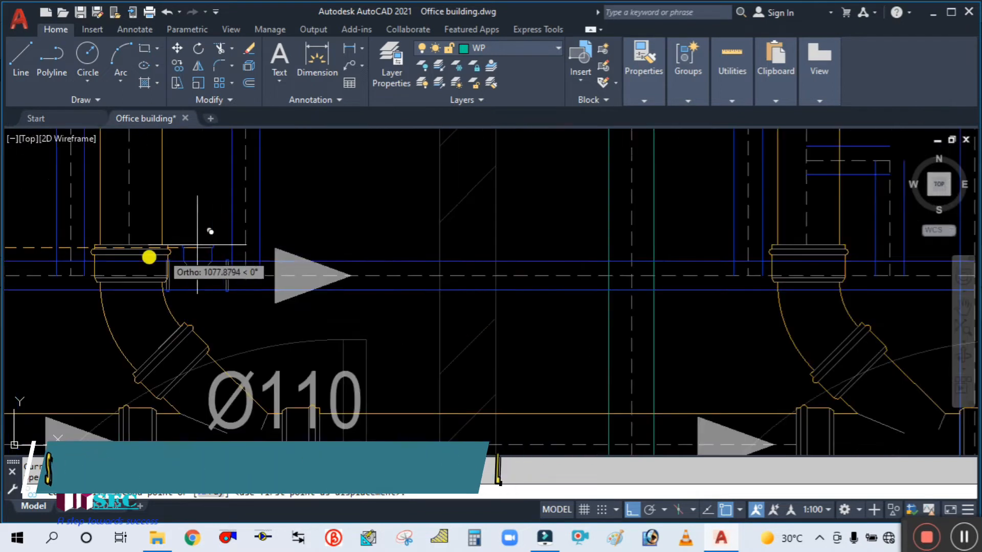
left_click(76, 243)
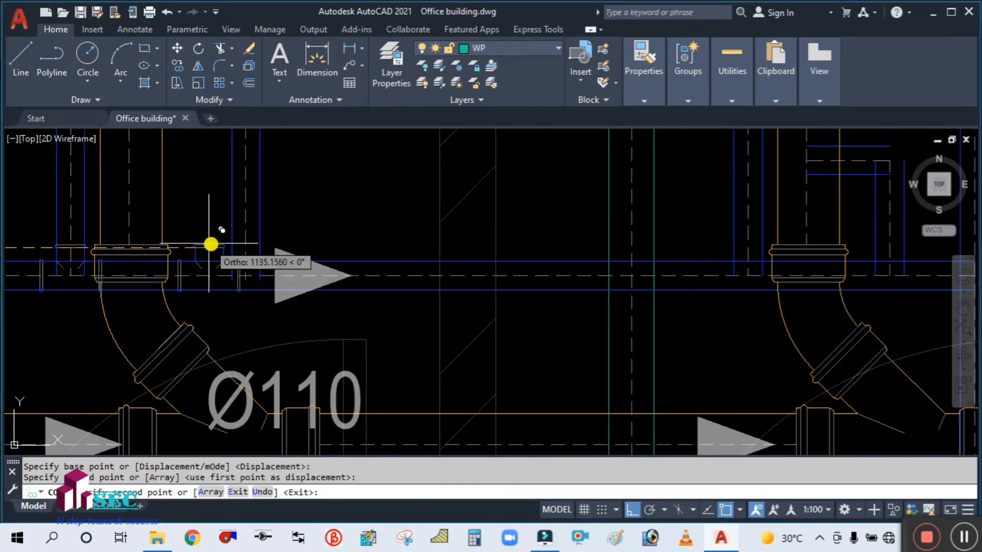
left_click(240, 248)
Place further copies of the north-facing tee on the two vent branches of the eastern cubicle.
scroll(198, 262, "down", 5)
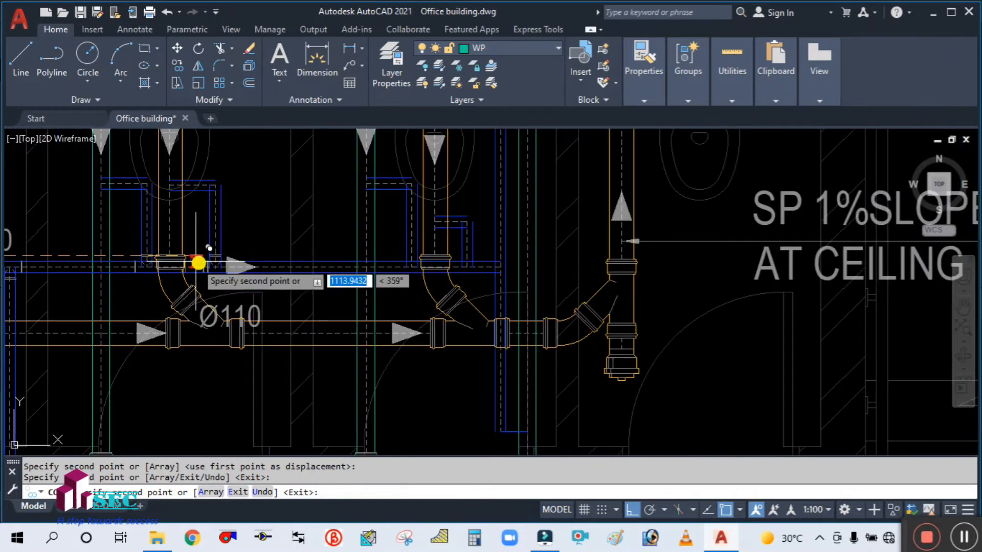
scroll(358, 258, "up", 3)
scroll(504, 256, "up", 3)
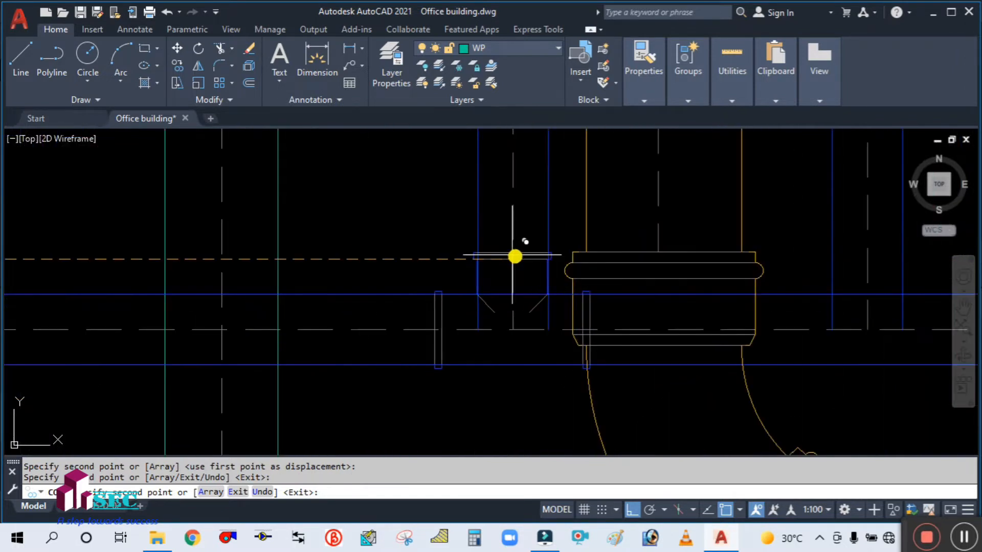
left_click(518, 258)
scroll(418, 276, "down", 6)
scroll(447, 274, "up", 4)
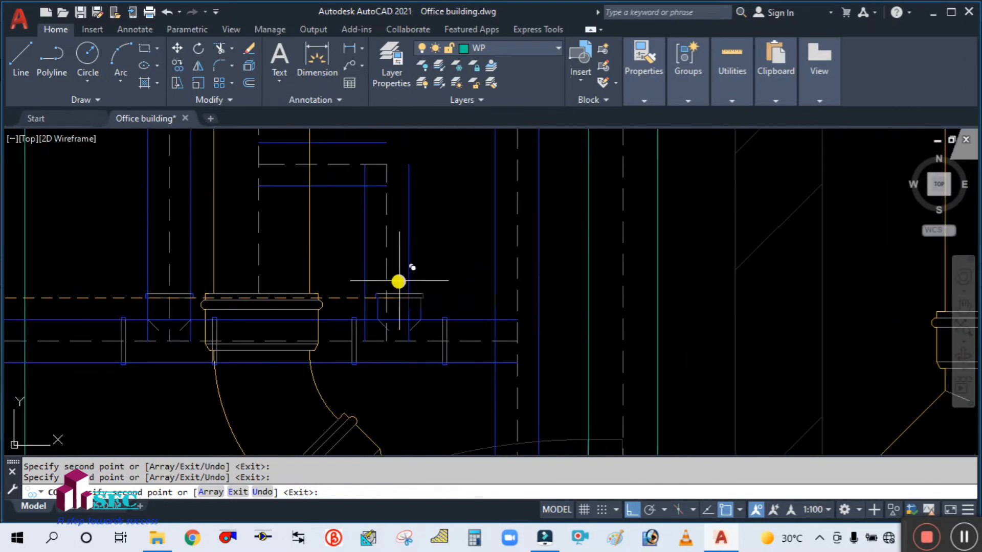
scroll(387, 296, "down", 4)
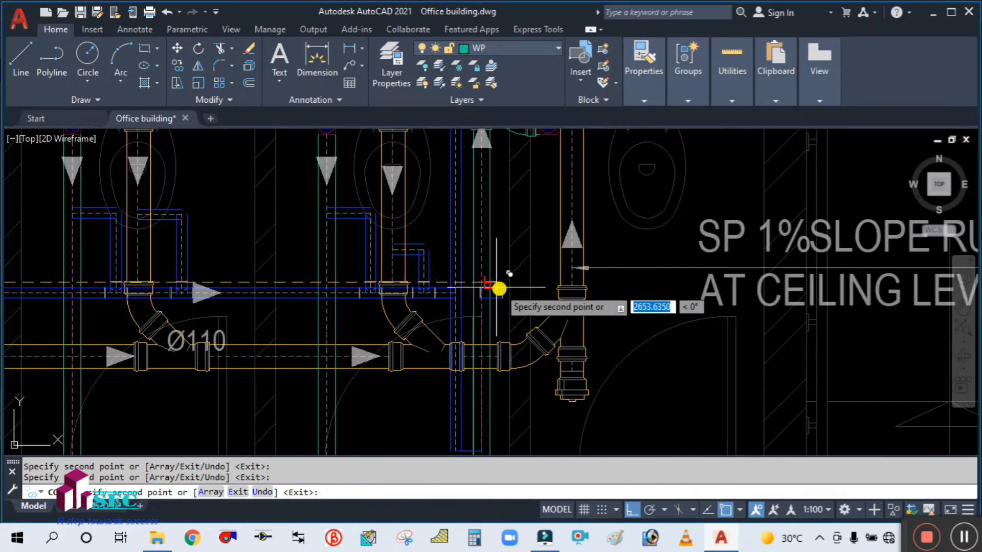
key("Escape")
Copy the easternmost tee north into the free space just west of the vertical vent's northern cross connection.
scroll(436, 317, "down", 5)
scroll(475, 232, "up", 6)
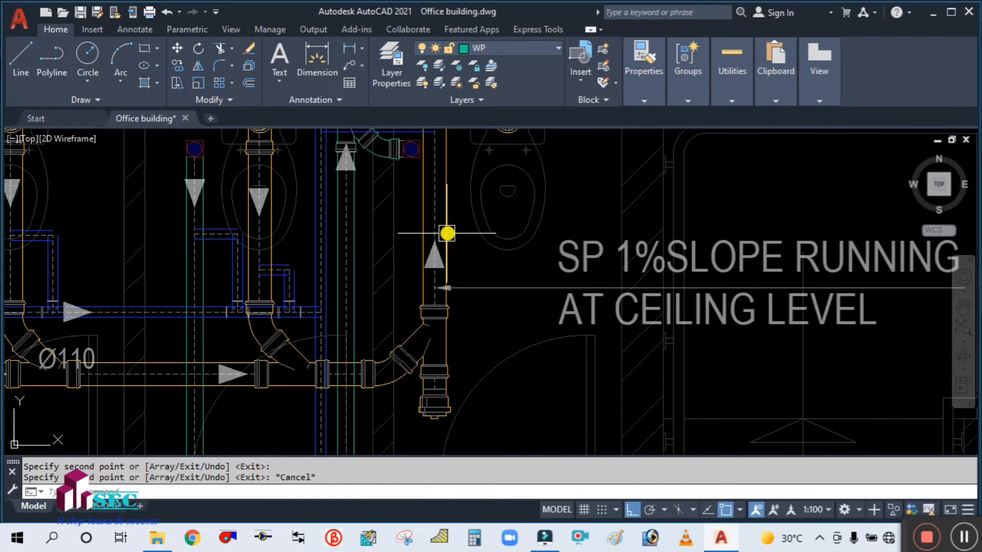
scroll(408, 232, "down", 3)
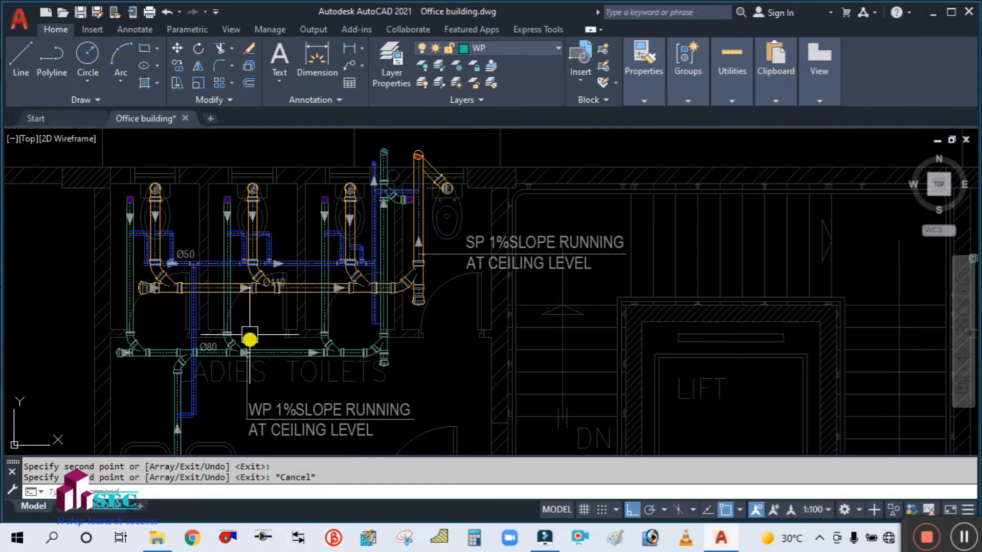
scroll(371, 288, "down", 4)
scroll(373, 285, "up", 5)
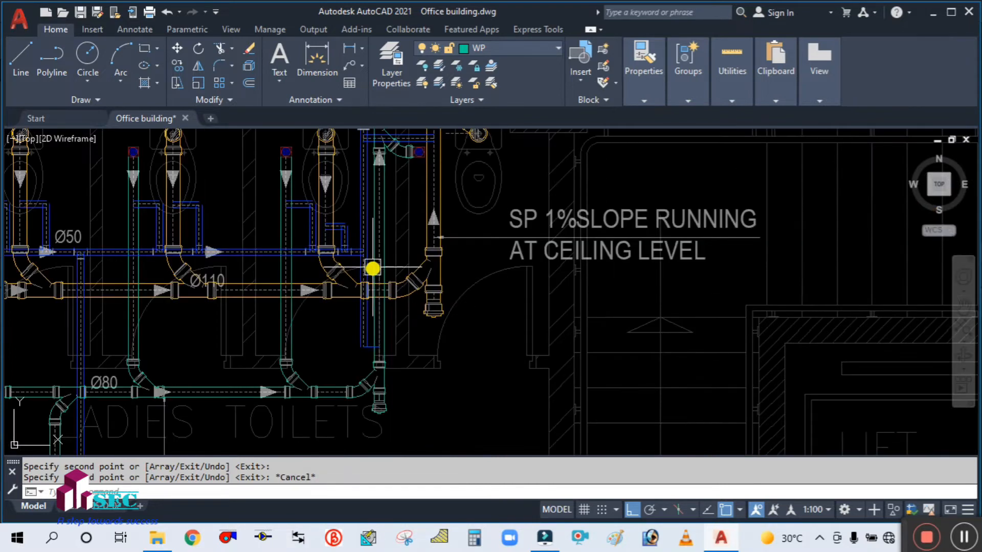
scroll(338, 228, "up", 3)
type("O")
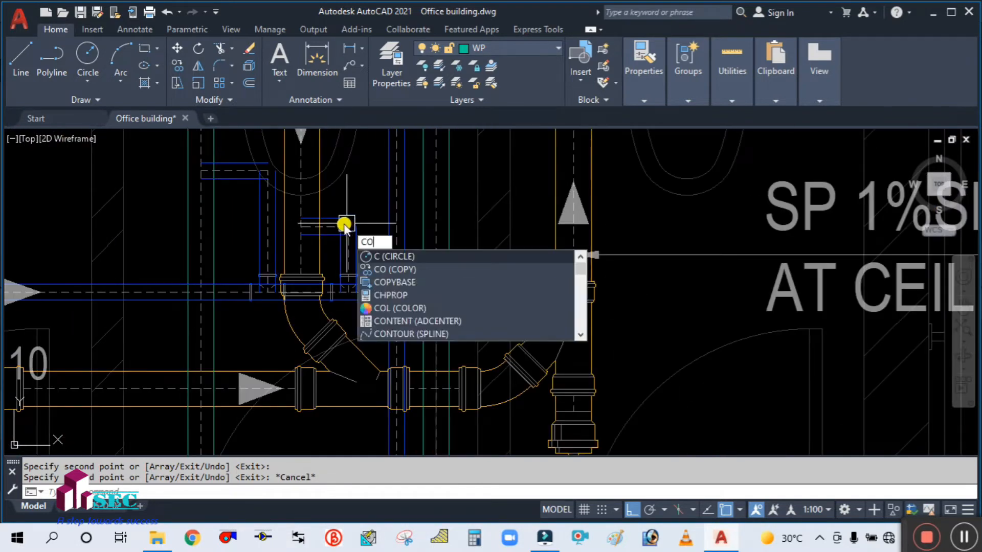
key("Return")
scroll(349, 299, "up", 3)
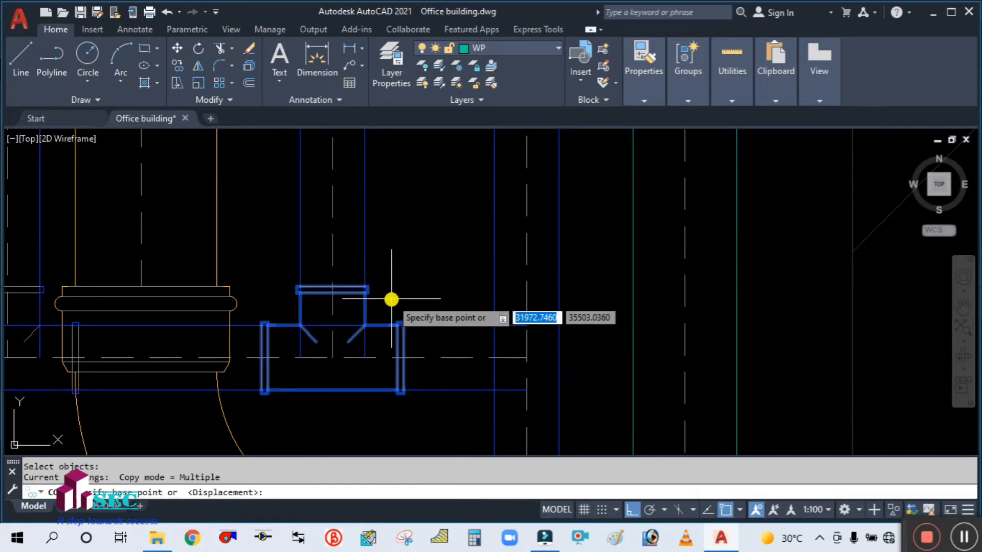
left_click(391, 300)
scroll(387, 300, "down", 3)
scroll(381, 307, "up", 3)
scroll(379, 416, "down", 2)
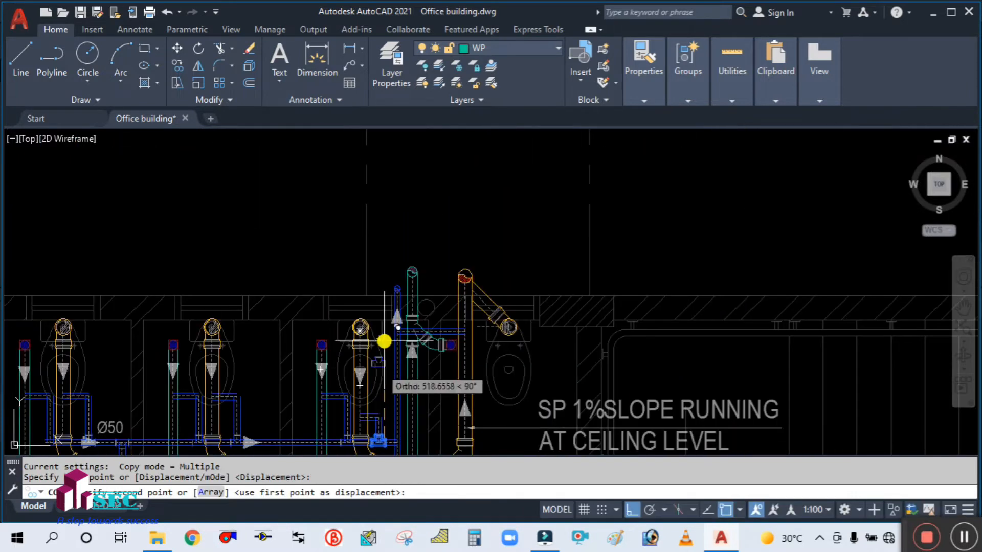
scroll(384, 341, "up", 4)
left_click(339, 338)
scroll(381, 337, "up", 4)
key("Escape")
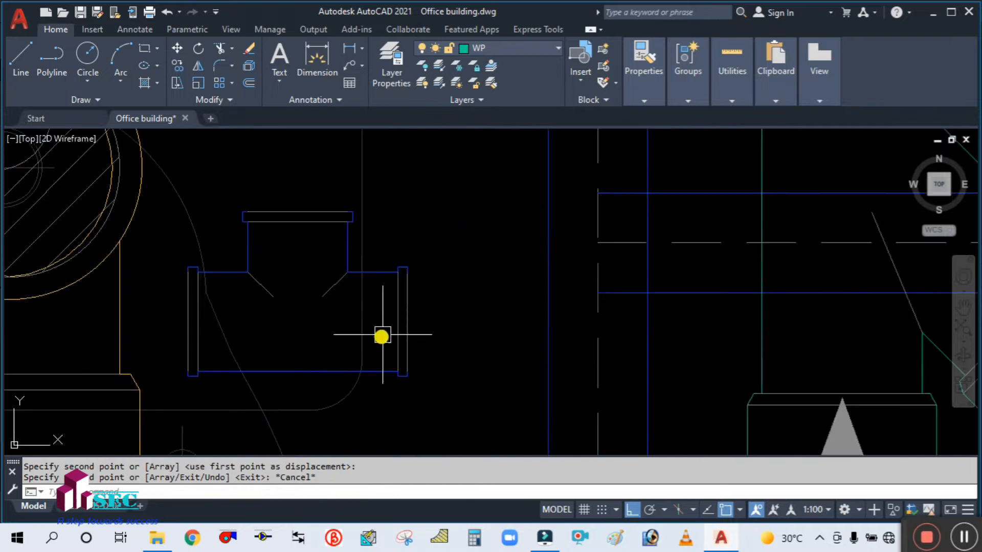
Rotate the tee copied beside the vertical vent a quarter turn clockwise so its outlet faces east.
type("RO")
key("Return")
left_click(401, 307)
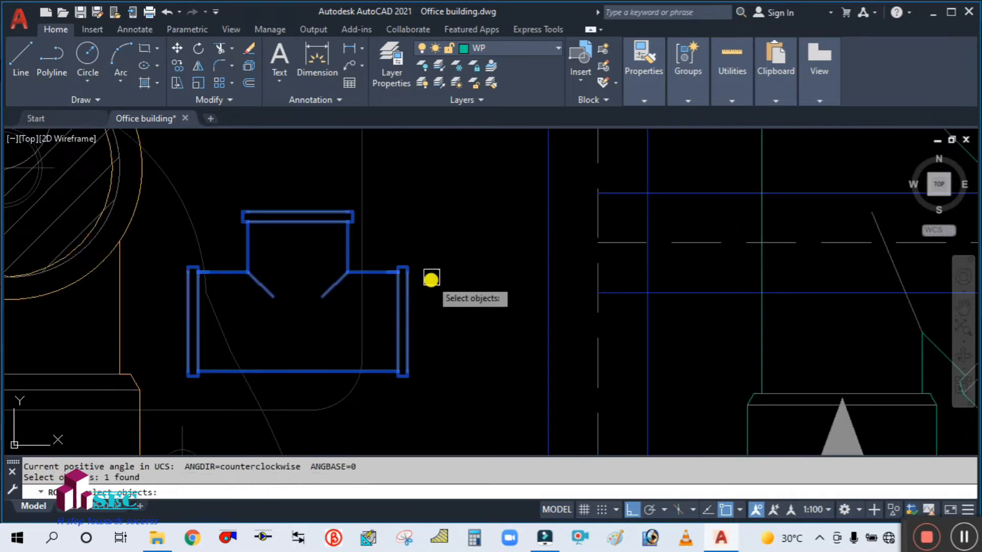
key("Return")
left_click(434, 260)
left_click(431, 368)
scroll(422, 372, "down", 4)
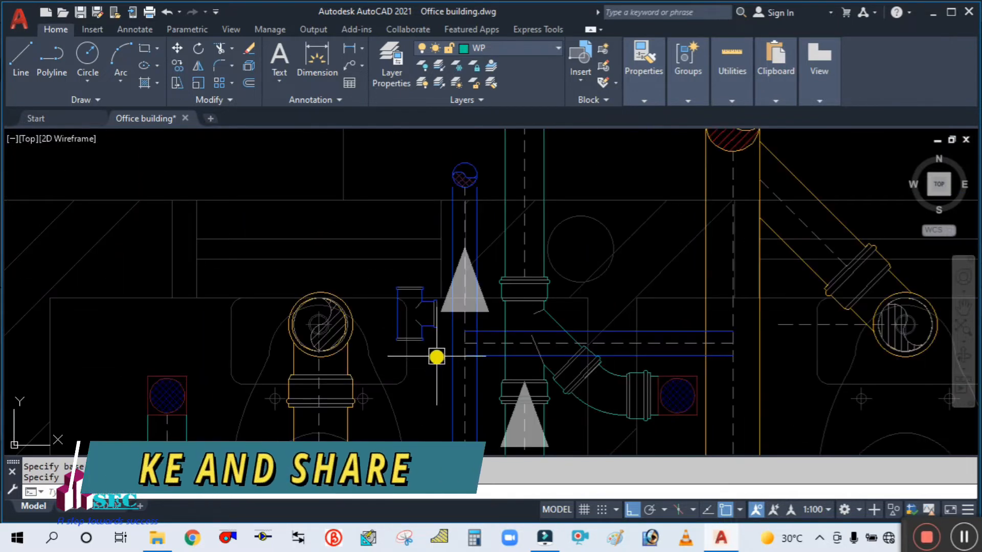
Move the east-facing tee by its outlet midpoint onto the northern cross connection so its outlet follows that pipe's centreline.
scroll(442, 337, "up", 3)
type("M")
key("Return")
left_click(415, 313)
key("Return")
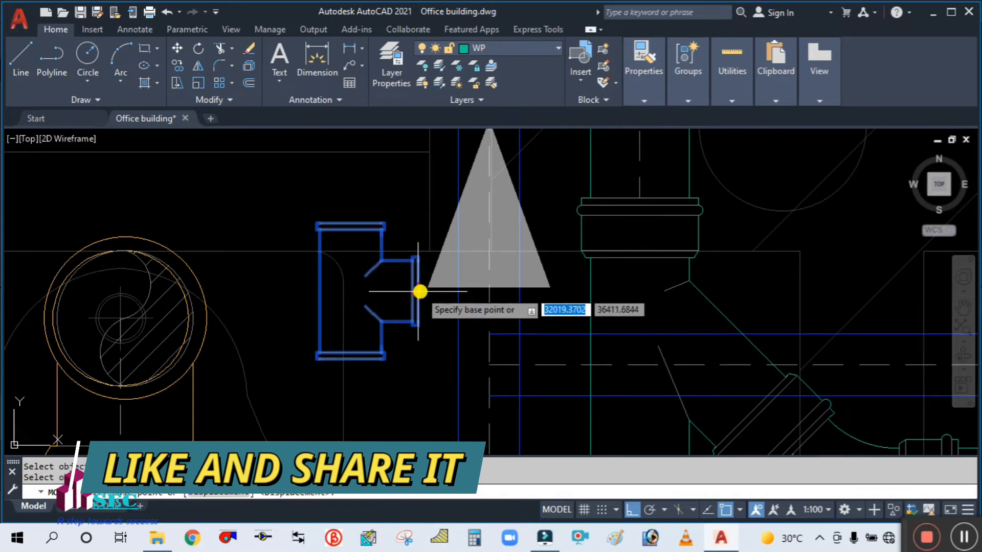
left_click(419, 288)
left_click(489, 384)
key("Escape")
Move the east-facing tee straight east so its run is centred on the vertical vent pipe's centreline.
mouse_move(489, 384)
middle_mouse_down()
mouse_move(451, 351)
mouse_move(455, 319)
middle_mouse_up()
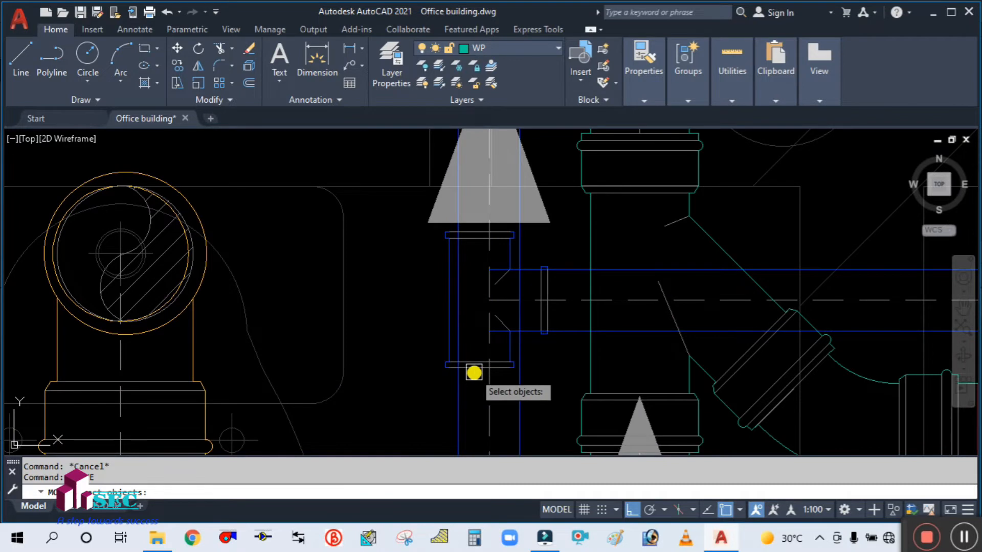
left_click(473, 367)
scroll(475, 397, "up", 5)
key("Return")
left_click(476, 272)
left_click(514, 271)
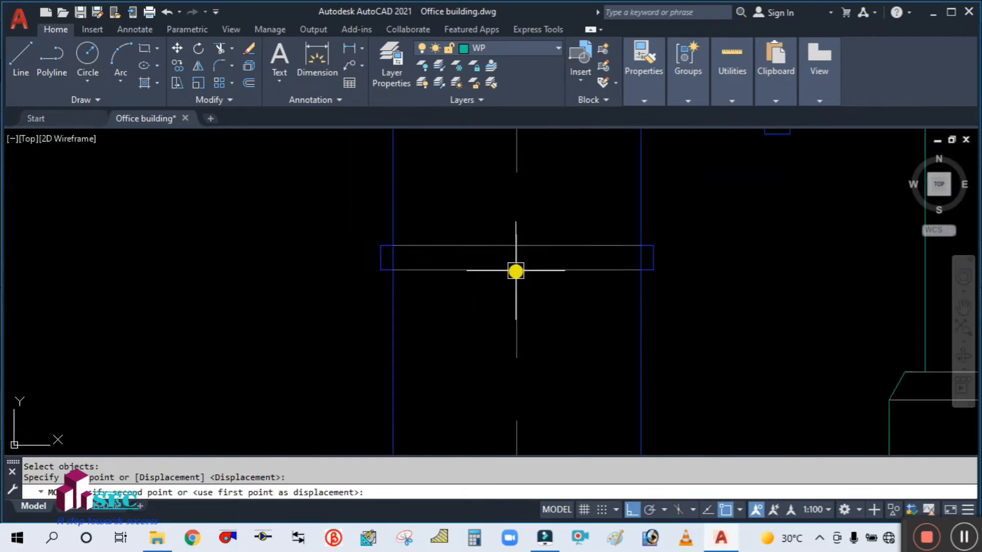
scroll(479, 322, "down", 5)
Trim the vent pipe lines and centrelines inside the east-facing tee, using its three outer socket faces as cutting edges.
middle_click_drag(511, 303, 511, 373)
type("TR")
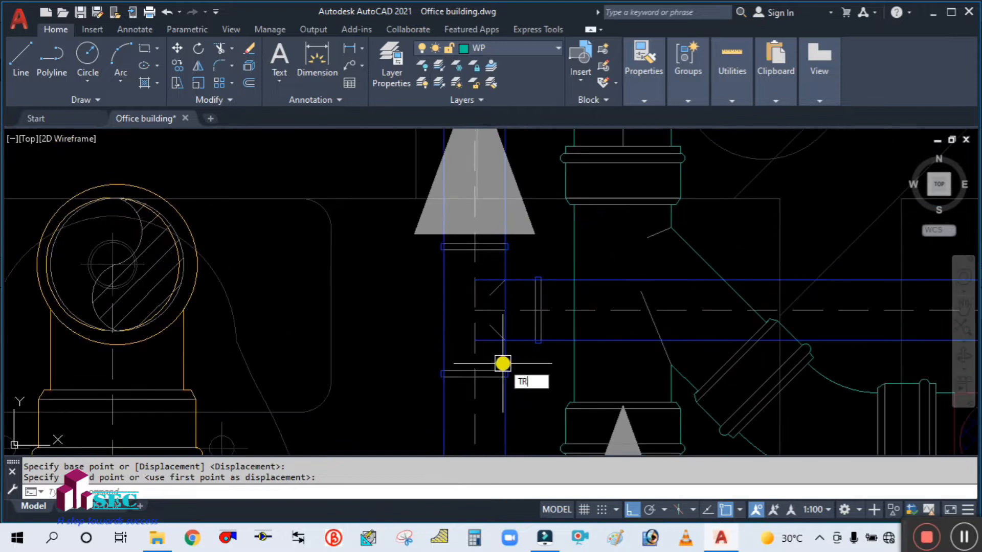
key("Return")
type("T")
key("Return")
scroll(528, 336, "up", 3)
left_click(561, 301)
scroll(523, 309, "down", 3)
scroll(511, 327, "up", 4)
left_click(464, 373)
scroll(463, 394, "down", 5)
scroll(461, 322, "up", 4)
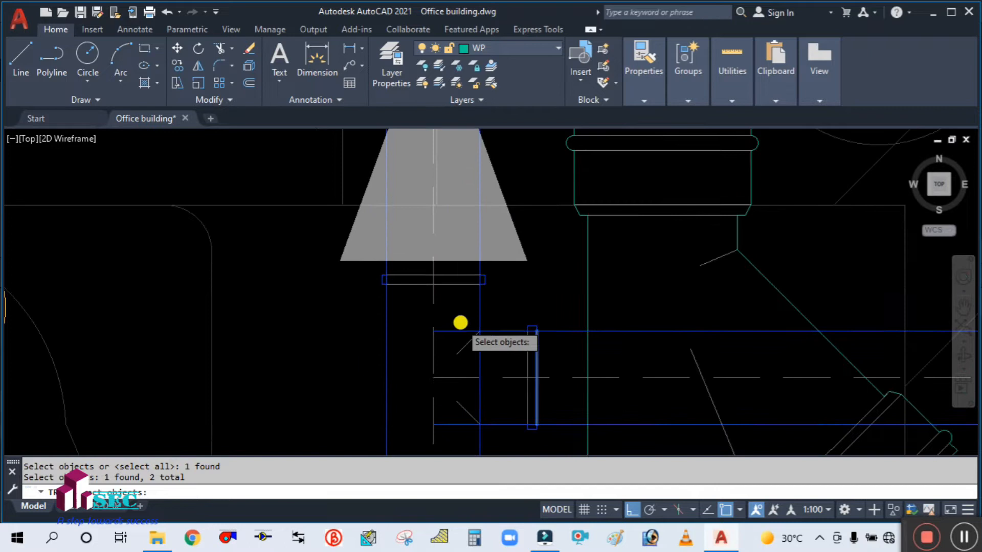
scroll(460, 323, "up", 2)
scroll(449, 246, "down", 4)
key("Return")
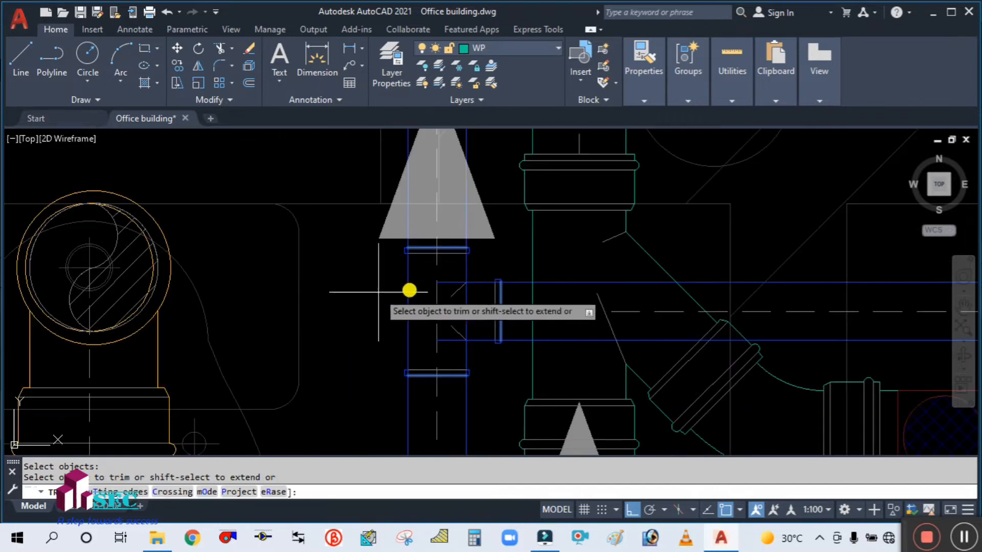
left_click(407, 279)
left_click(480, 264)
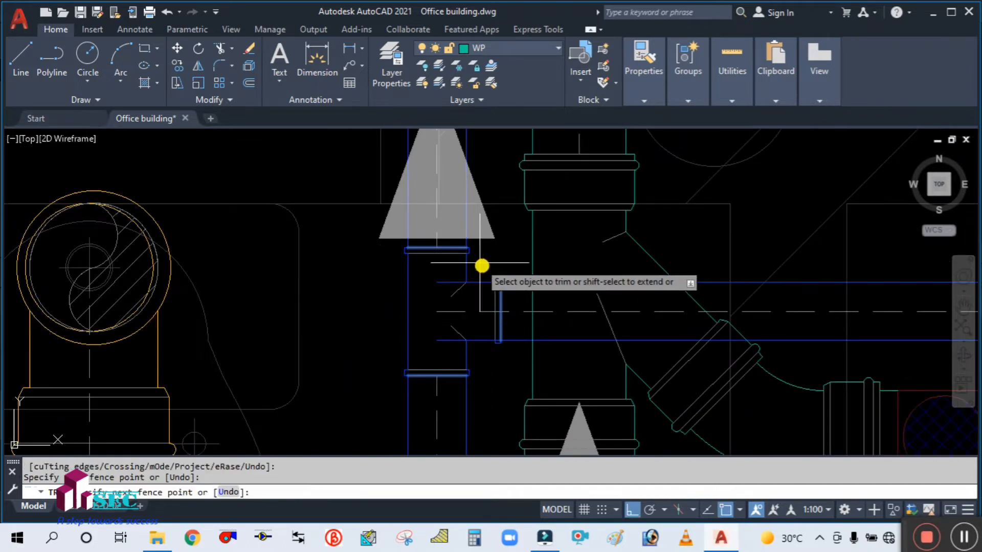
left_click(488, 369)
key("Escape")
Trim the pipe lines and centrelines inside the easternmost north-facing tee of the horizontal vent back to its outer socket faces.
scroll(480, 369, "down", 4)
middle_click_drag(475, 370, 467, 221)
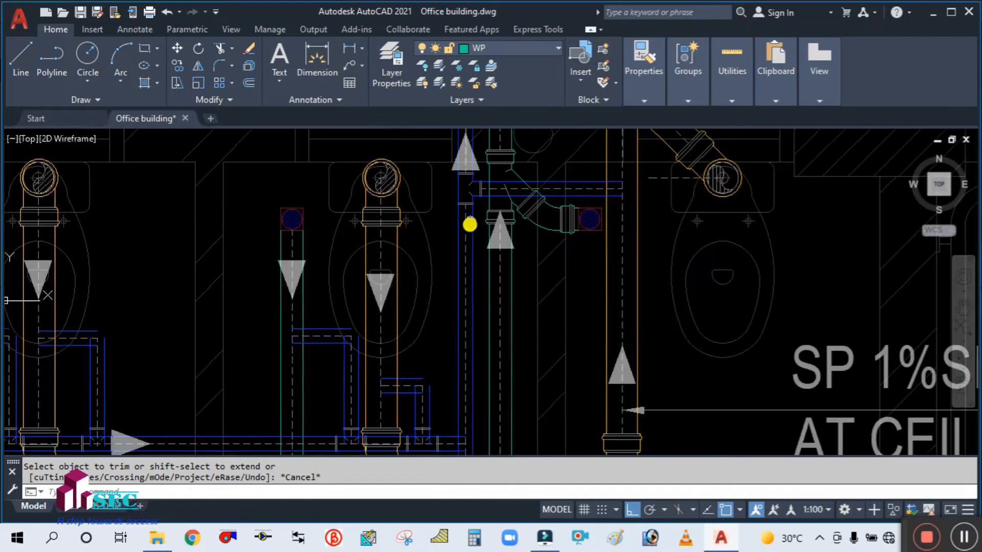
scroll(397, 394, "up", 4)
scroll(453, 208, "up", 6)
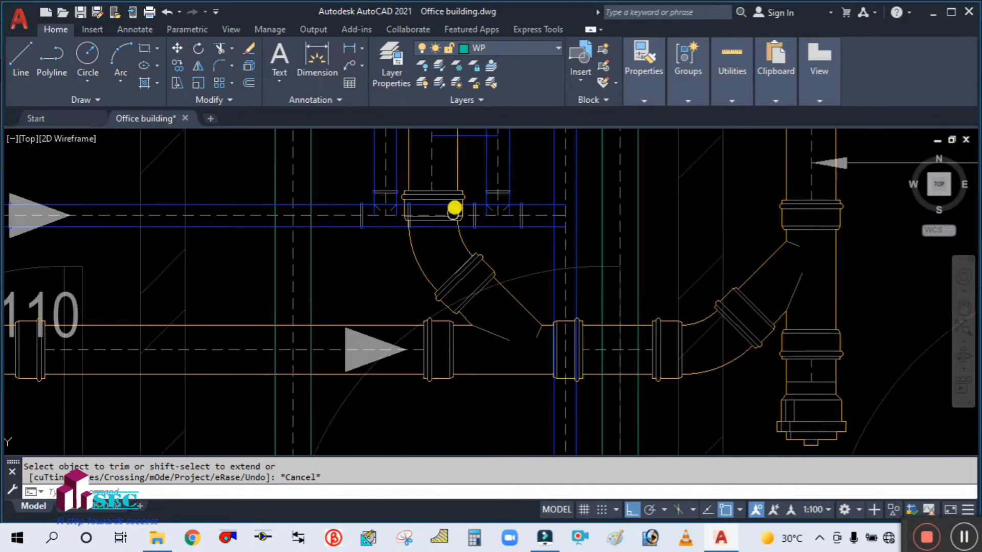
key("Return")
type("t")
key("Return")
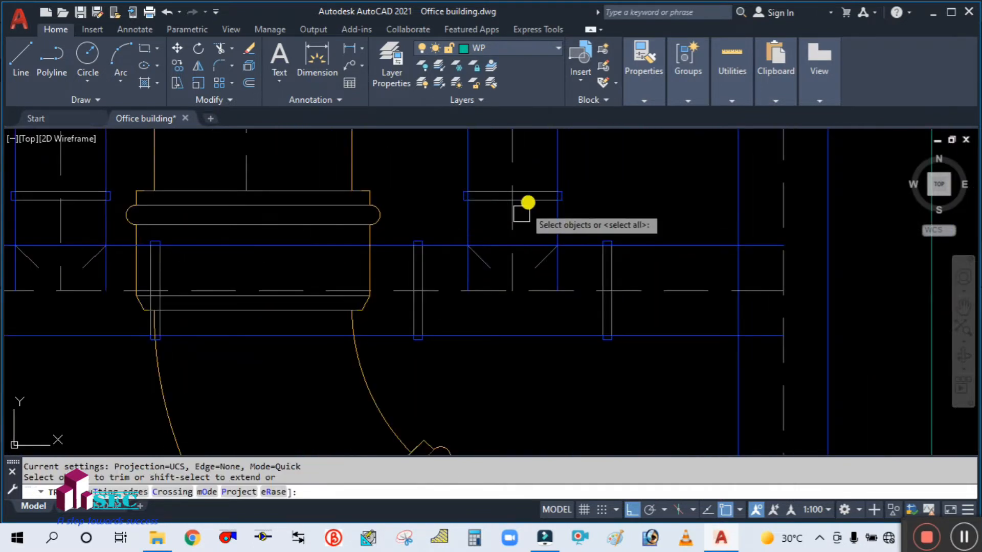
left_click(535, 193)
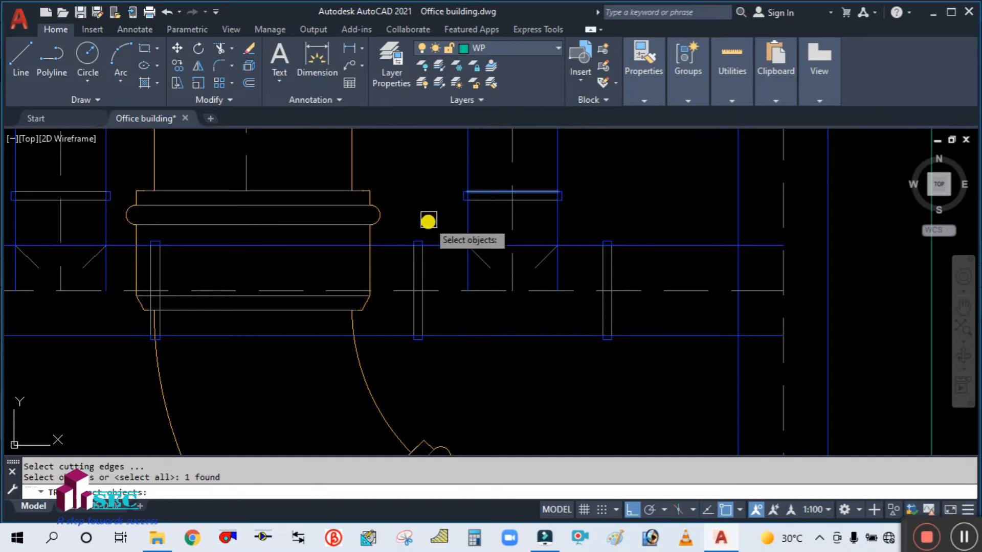
left_click(408, 264)
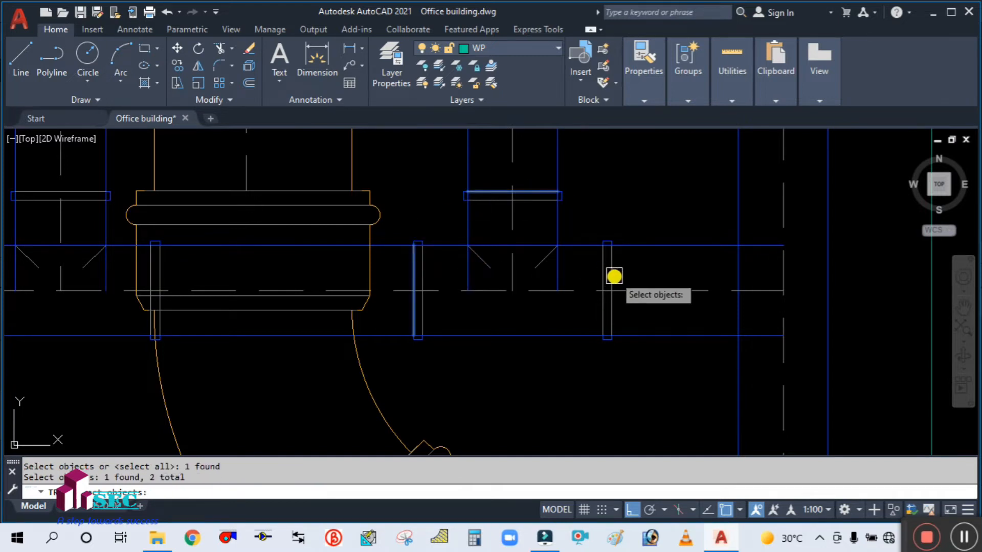
key("Return")
mouse_move(564, 380)
left_mouse_down()
mouse_move(586, 204)
mouse_move(438, 216)
mouse_move(480, 215)
left_mouse_up()
scroll(502, 224, "down", 3)
scroll(361, 240, "up", 2)
key("Escape")
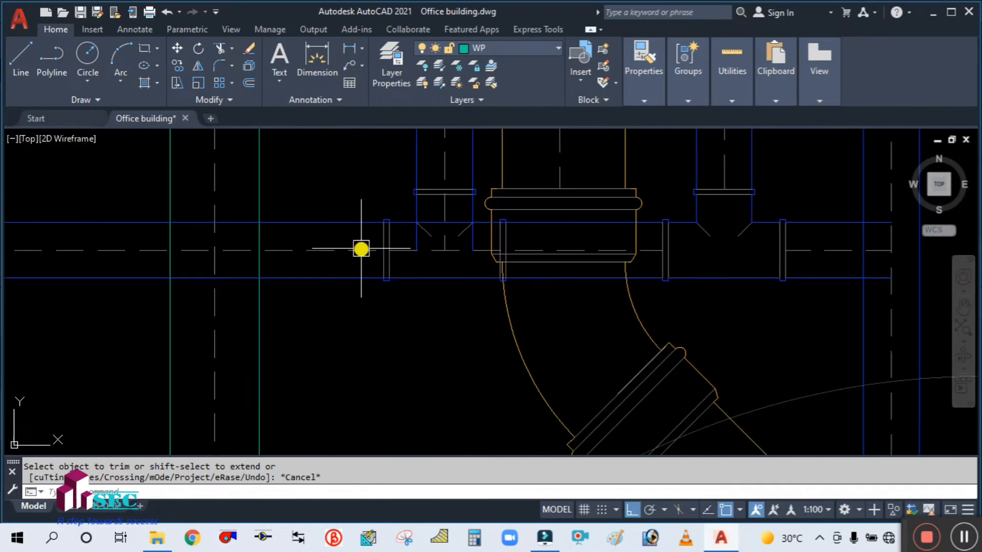
Trim the pipe lines and centrelines inside the eastern cubicle's western north-facing tee, using its three outer socket faces as cutting edges.
scroll(430, 207, "up", 2)
key("Return")
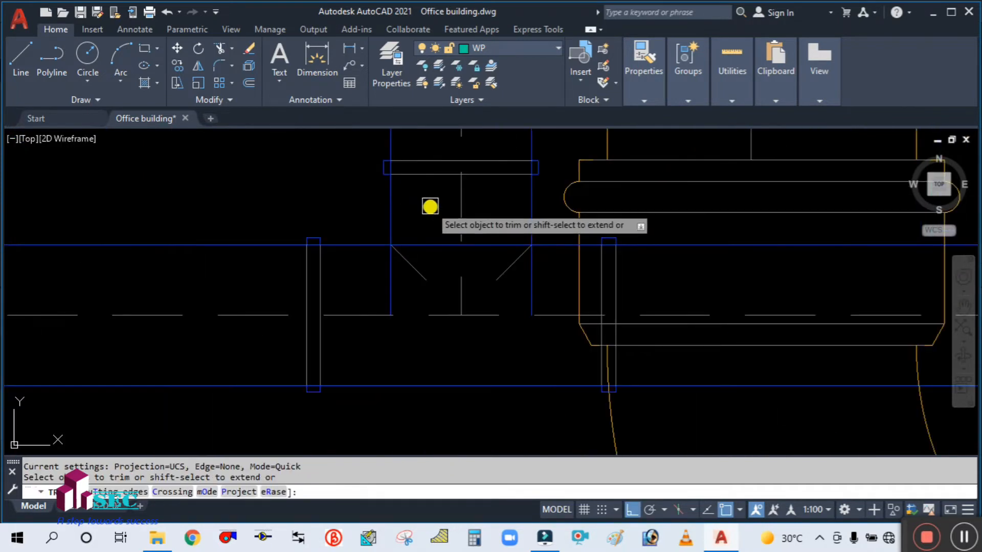
type("t")
key("Return")
left_click(438, 163)
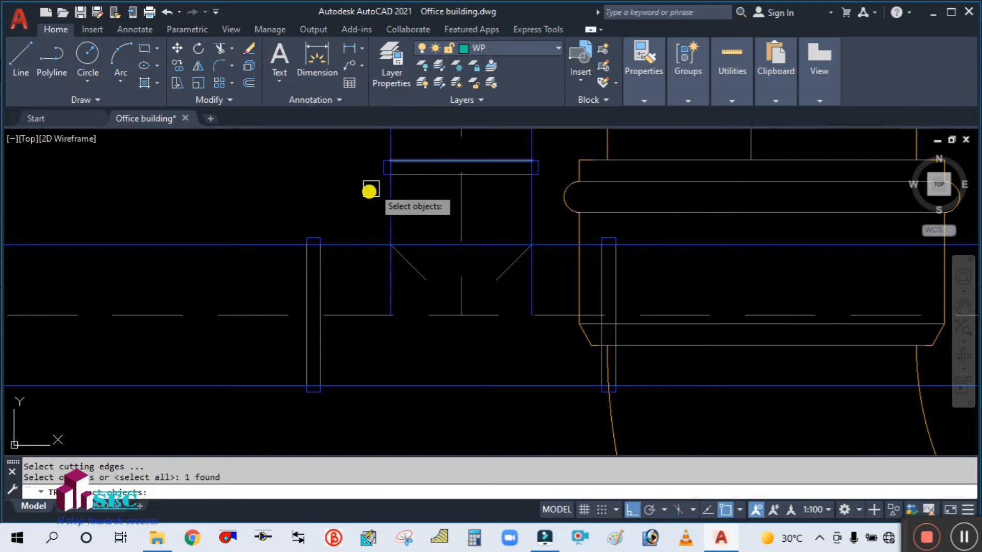
left_click(307, 279)
left_click(615, 281)
scroll(542, 318, "down", 6)
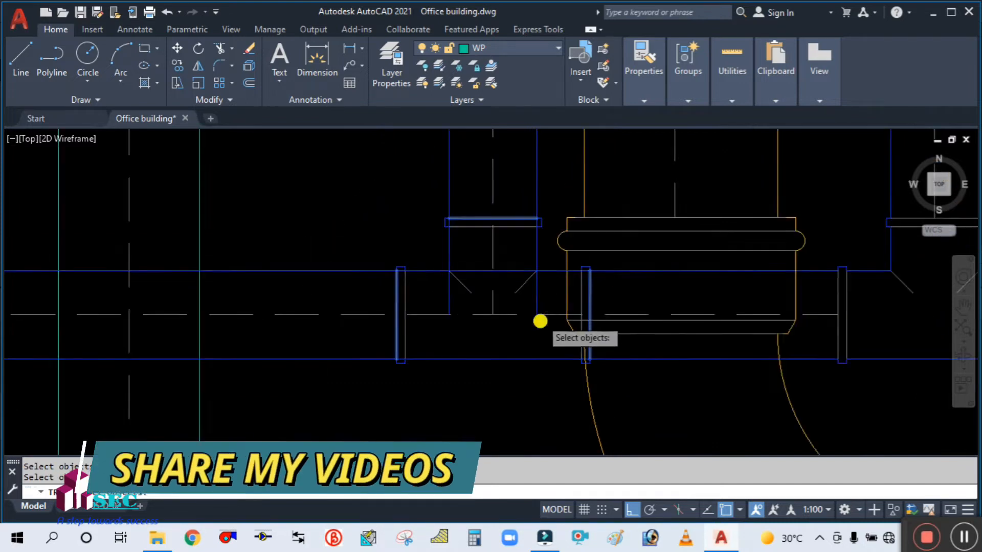
scroll(534, 356, "up", 4)
key("Return")
left_click(466, 350)
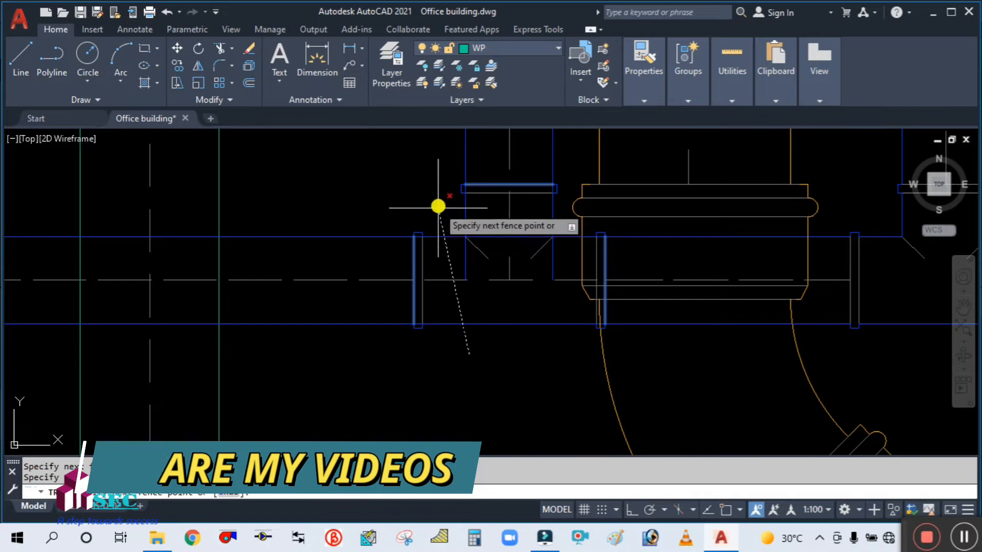
left_click(438, 204)
scroll(560, 214, "up", 4)
left_click(560, 214)
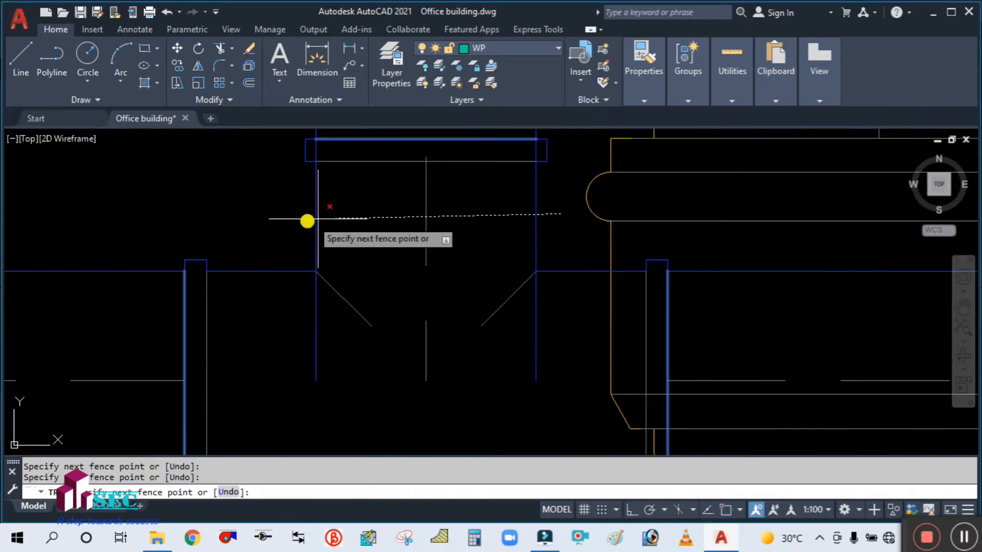
key("Escape")
Trim the pipe lines and centrelines inside the middle cubicle's eastern tee, beside the flow arrow, back to its three outer socket faces.
scroll(460, 245, "down", 5)
scroll(248, 274, "up", 2)
scroll(247, 274, "up", 3)
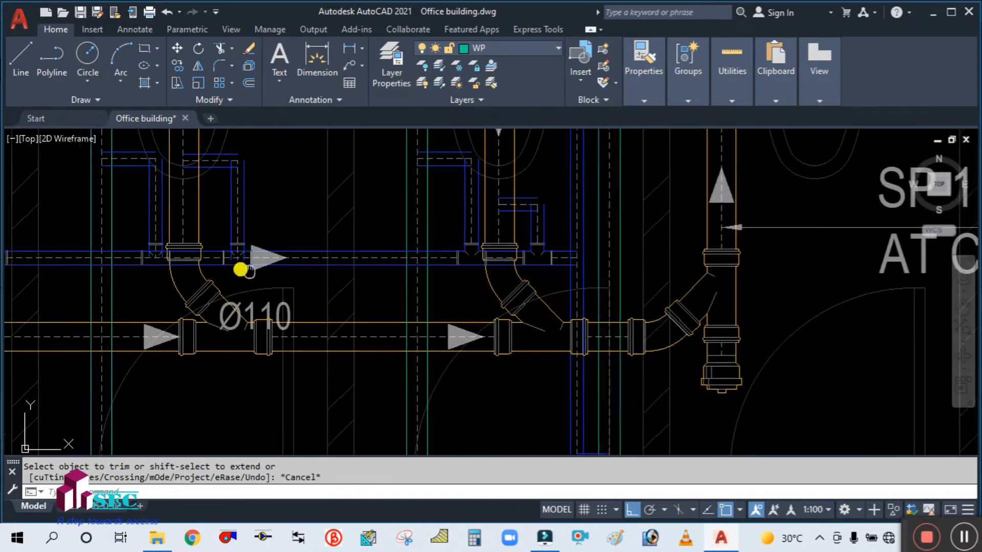
key("Return")
type("t")
key("Return")
scroll(263, 215, "up", 4)
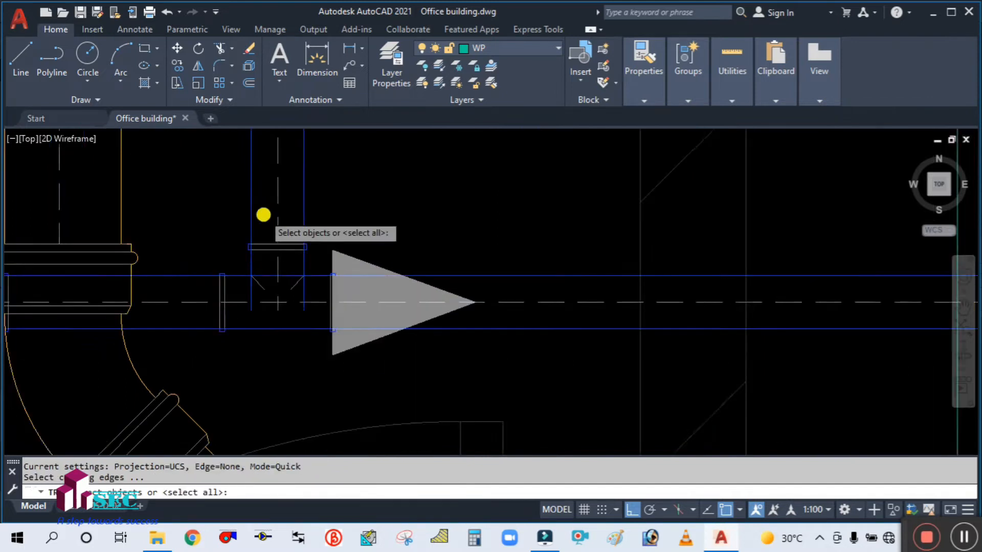
left_click(260, 291)
scroll(234, 289, "down", 6)
scroll(220, 274, "up", 4)
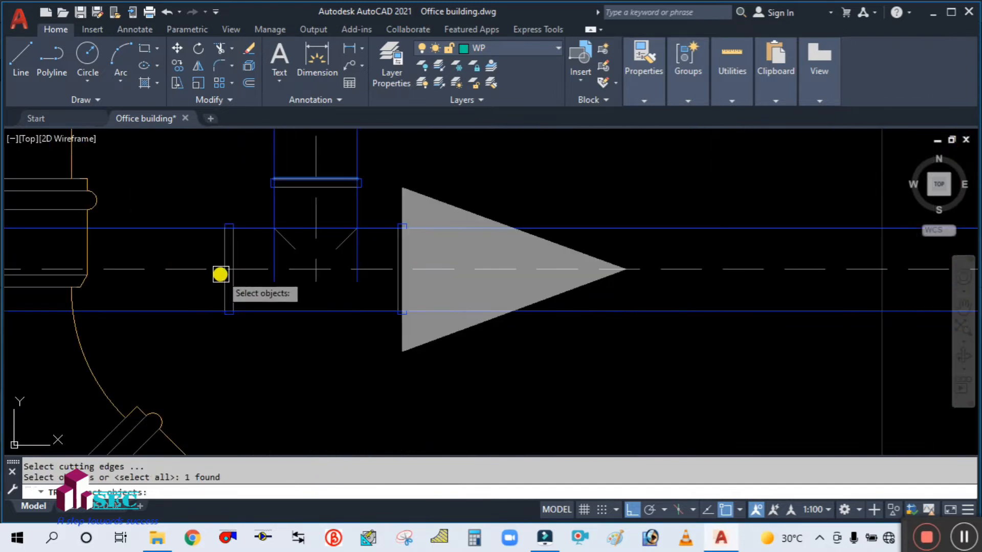
left_click(406, 251)
scroll(409, 250, "up", 4)
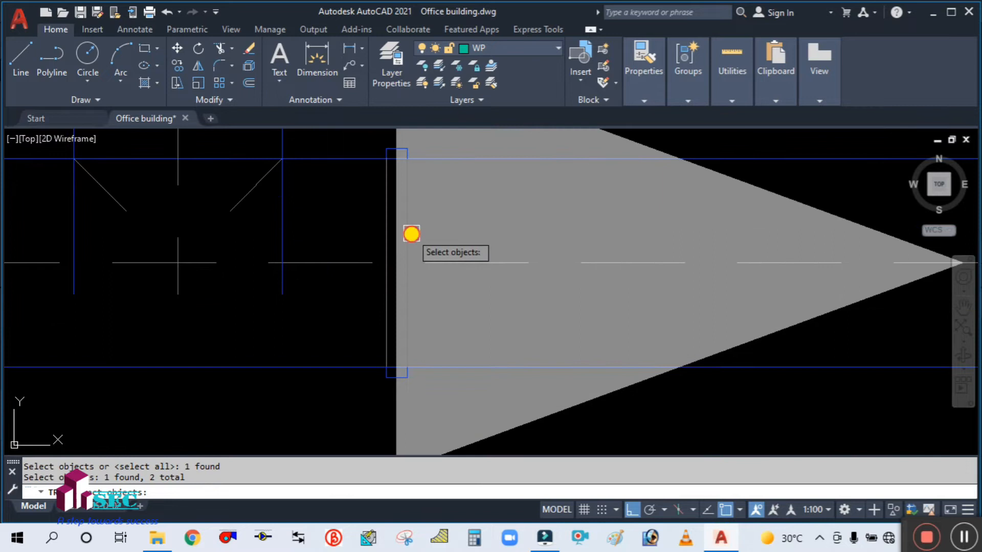
left_click(411, 234)
scroll(409, 258, "down", 4)
key("Return")
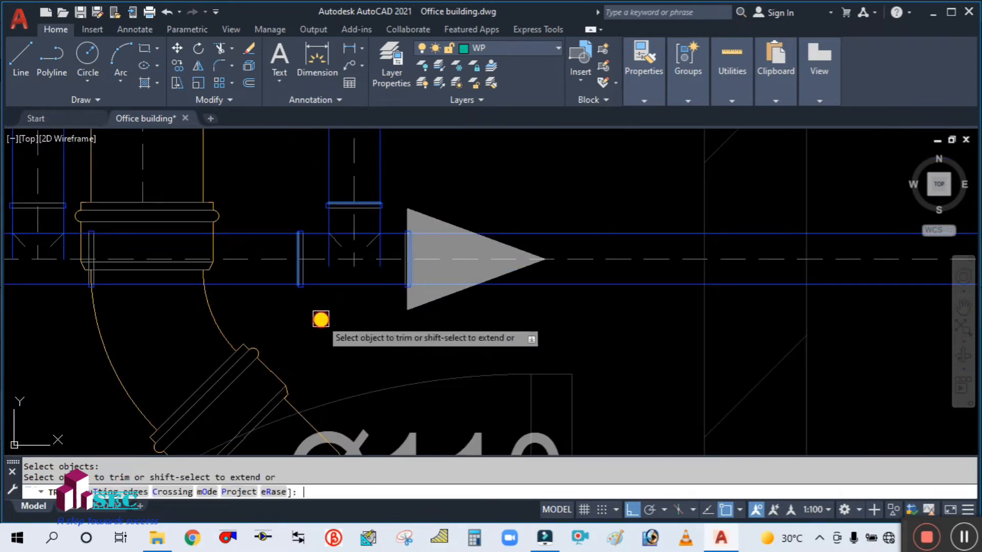
type("f")
key("Return")
left_click(322, 307)
left_click(309, 192)
key("Return")
scroll(372, 224, "up", 4)
left_click(480, 224)
left_click(185, 224)
key("Escape")
Trim the pipe lines and centrelines inside the middle cubicle's western north-facing tee back to its three outer socket faces.
scroll(422, 235, "down", 8)
scroll(278, 238, "up", 6)
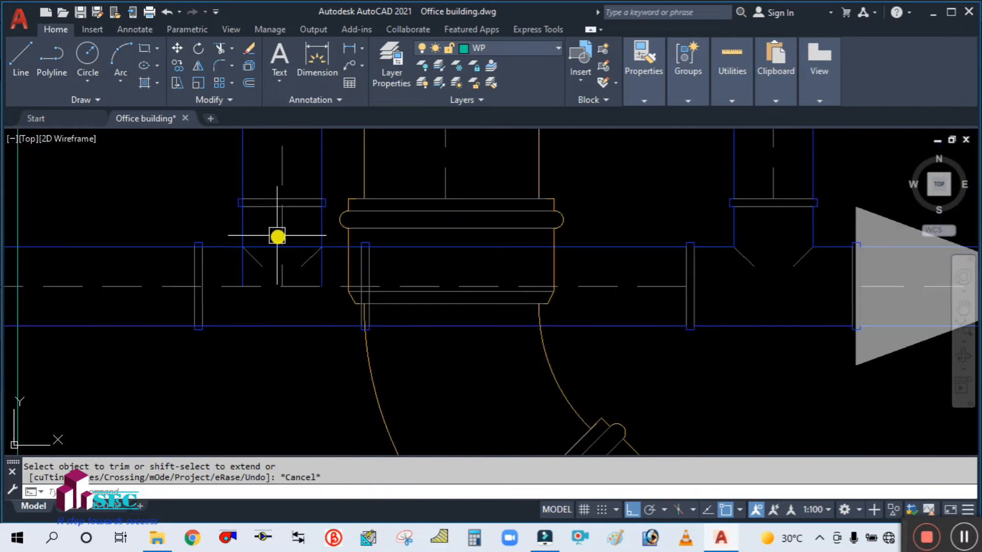
key("Return")
type("t")
key("Return")
scroll(266, 214, "up", 3)
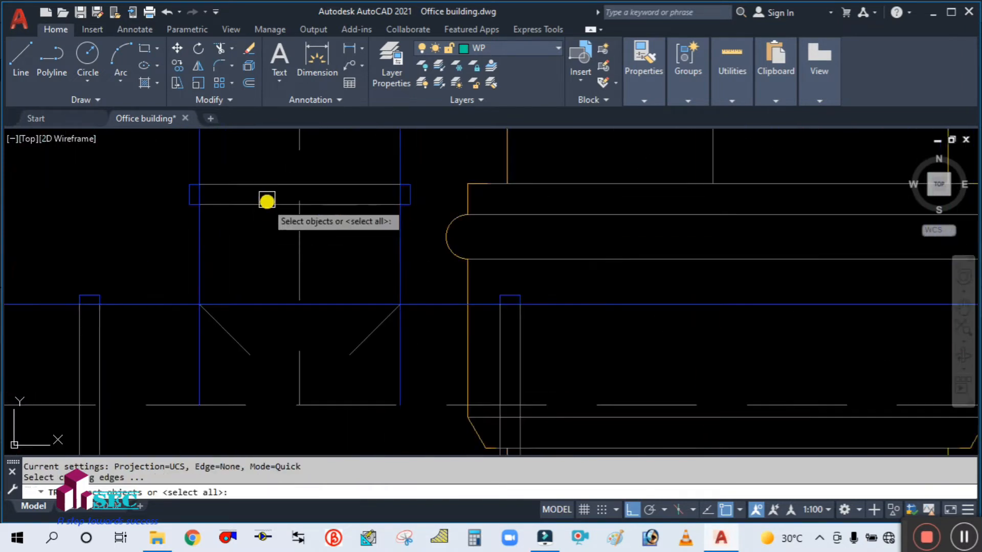
left_click(269, 190)
scroll(233, 232, "down", 3)
left_click(193, 258)
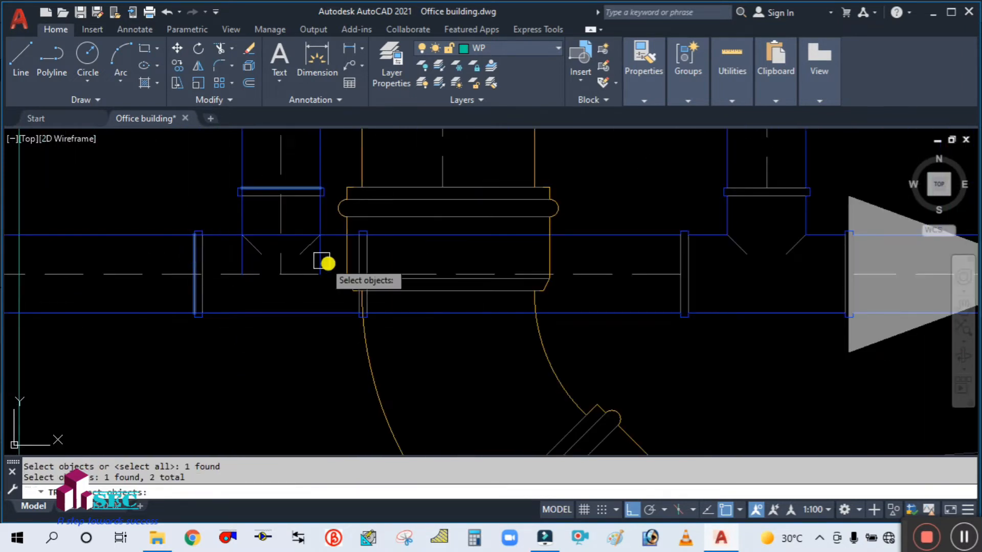
key("Return")
left_click_drag(227, 337, 202, 192)
scroll(305, 224, "up", 4)
left_click_drag(365, 224, 364, 223)
left_click(107, 221)
key("Escape")
Trim the pipe lines crossing the south-facing tee between its two run sockets, along with the branch pipe lines through its outlet.
scroll(270, 246, "down", 6)
middle_click_drag(77, 294, 383, 269)
scroll(353, 261, "up", 5)
key("Return")
type("t")
key("Return")
left_click(279, 235)
left_click(541, 231)
key("Return")
left_click(490, 167)
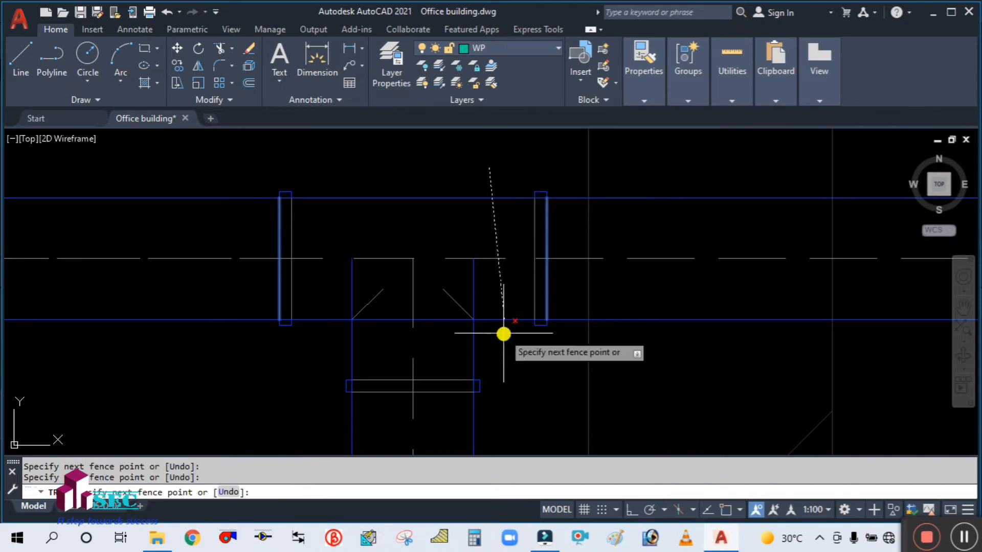
left_click(508, 386)
key("Return")
left_click(507, 349)
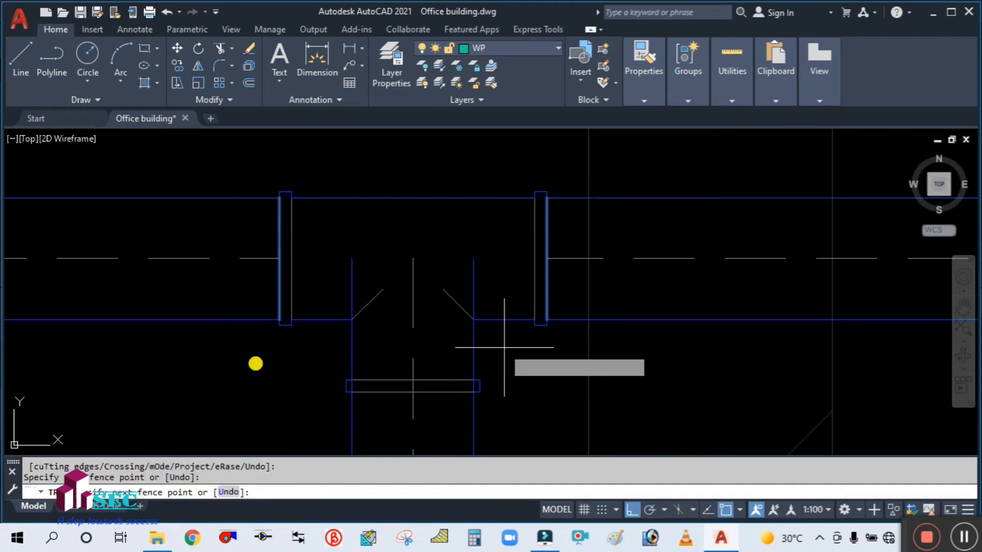
left_click(161, 363)
key("Return")
key("Escape")
Trim the pipe lines and centrelines inside the north-facing tee beside the Ø50 label back to its three outer socket faces.
scroll(214, 367, "up", 10)
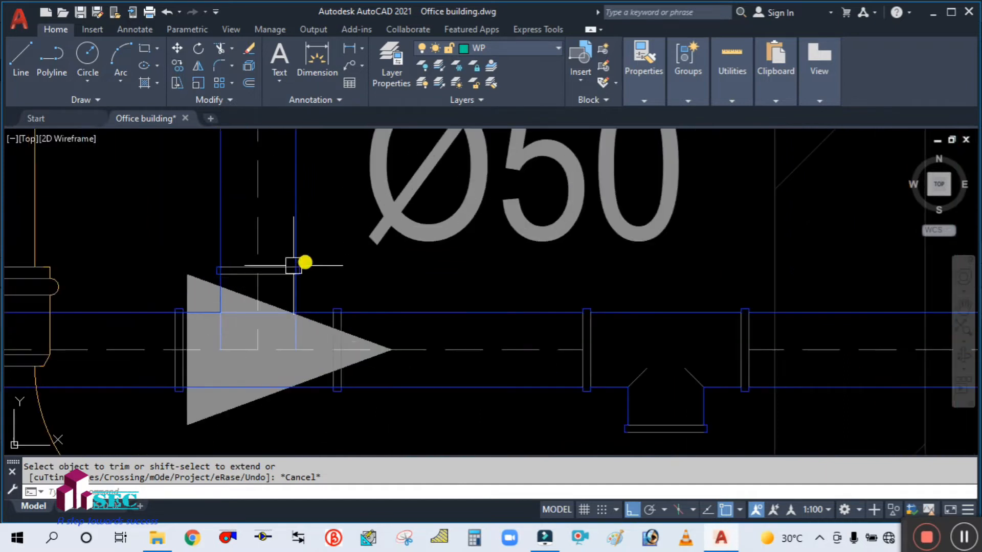
key("space")
type("t")
key("Return")
left_click(296, 245)
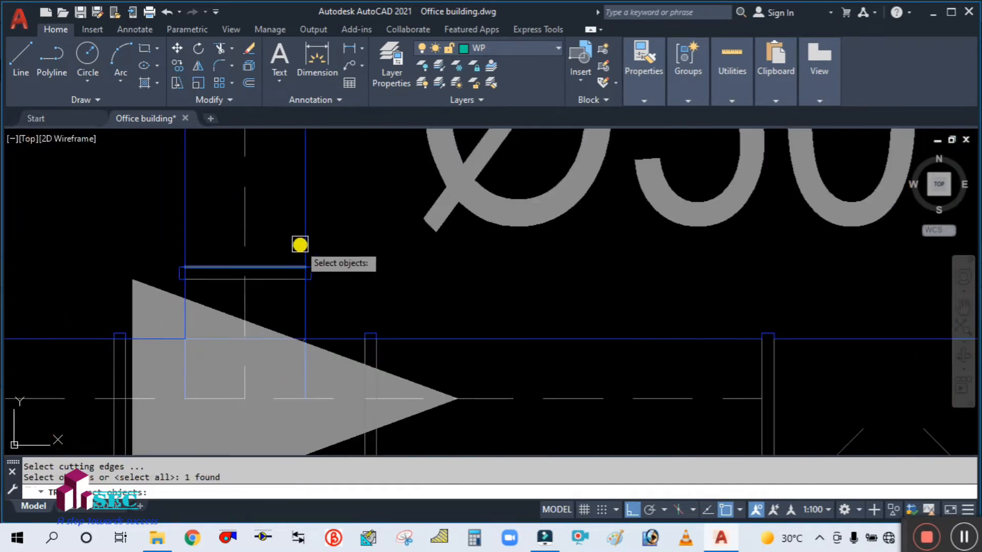
scroll(346, 329, "down", 1)
scroll(343, 309, "up", 4)
left_click(343, 309)
scroll(386, 279, "down", 6)
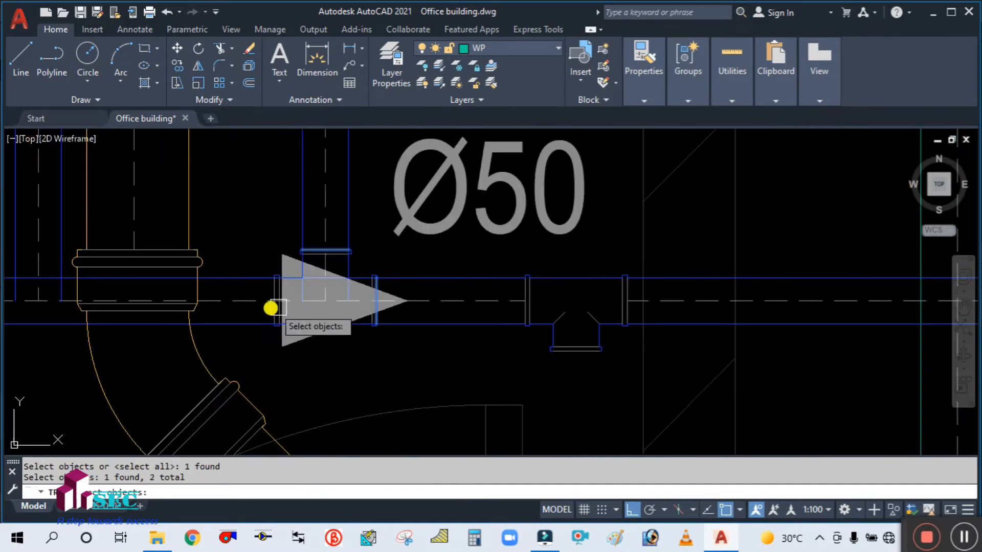
scroll(269, 307, "up", 4)
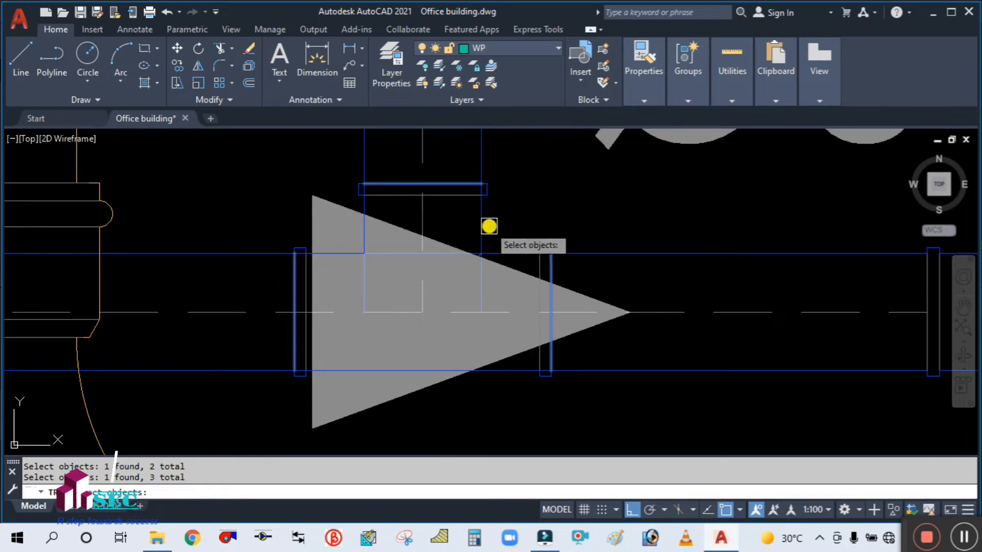
key("Return")
left_click_drag(508, 213, 509, 409)
left_click_drag(498, 221, 272, 226)
key("Return")
scroll(420, 246, "down", 4)
middle_click_drag(273, 274, 350, 271)
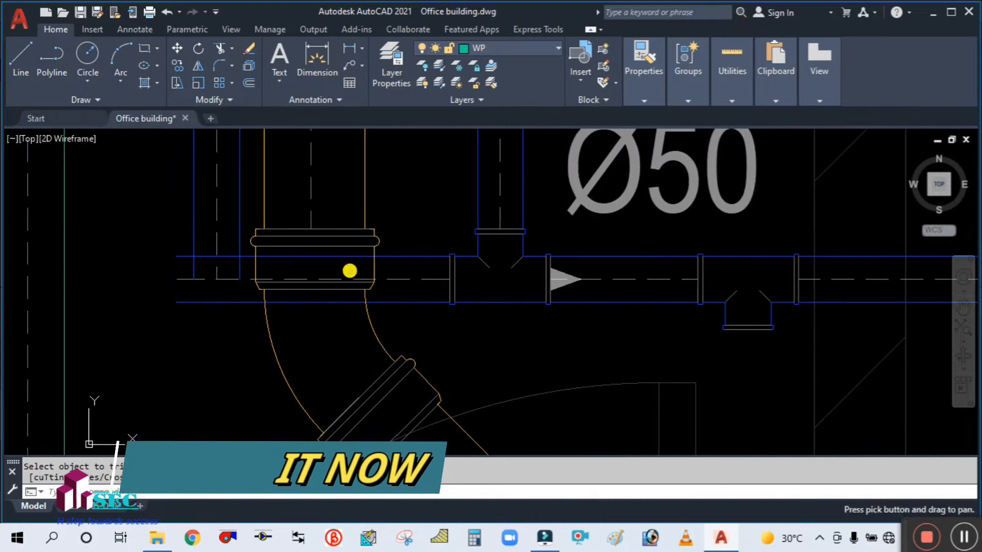
Copy the north-facing tee beside the Ø50 label onto the westernmost branch junction of the same vent pipe, aligned by its branch socket.
scroll(194, 291, "down", 6)
scroll(210, 305, "up", 2)
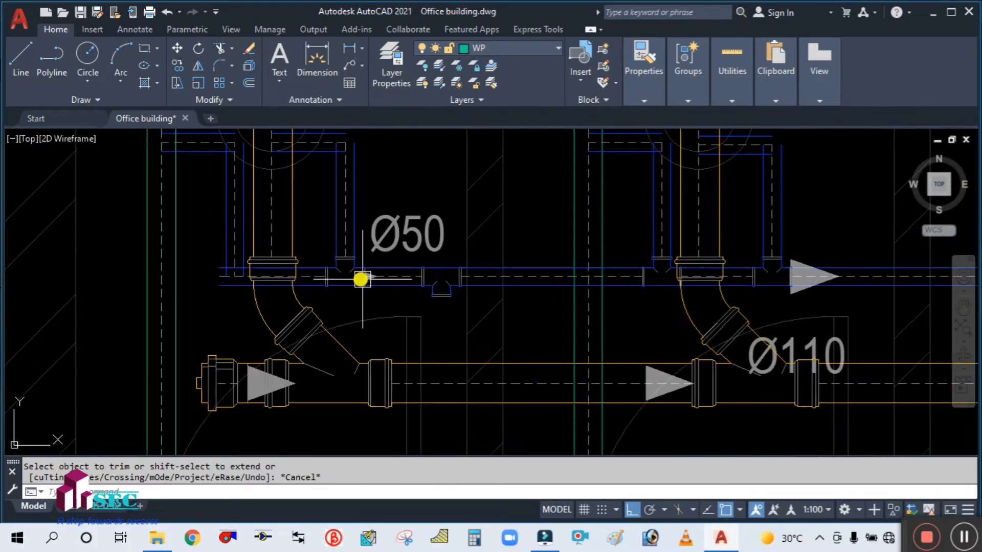
scroll(366, 286, "up", 2)
type("CO")
key("Return")
scroll(339, 278, "up", 2)
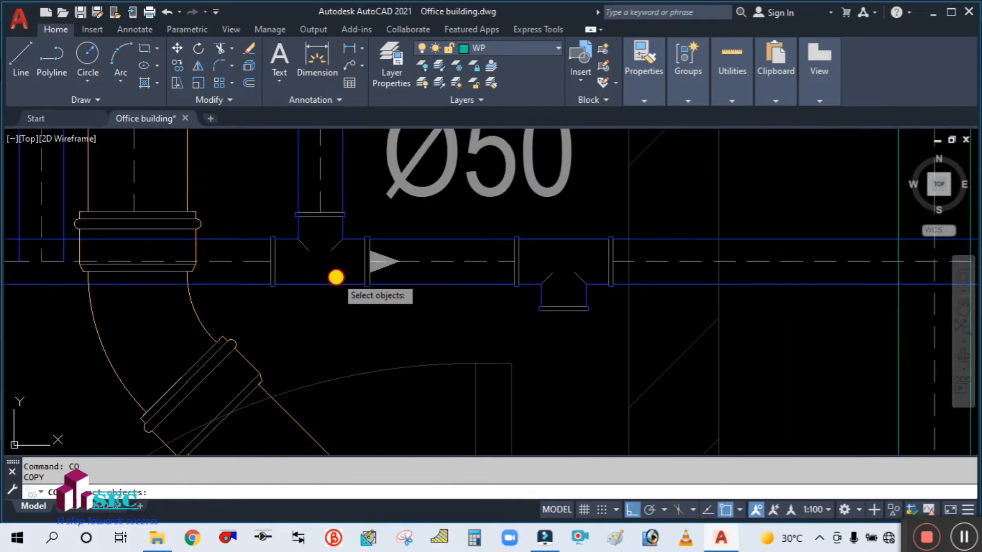
left_click(336, 279)
scroll(314, 210, "up", 4)
key("Return")
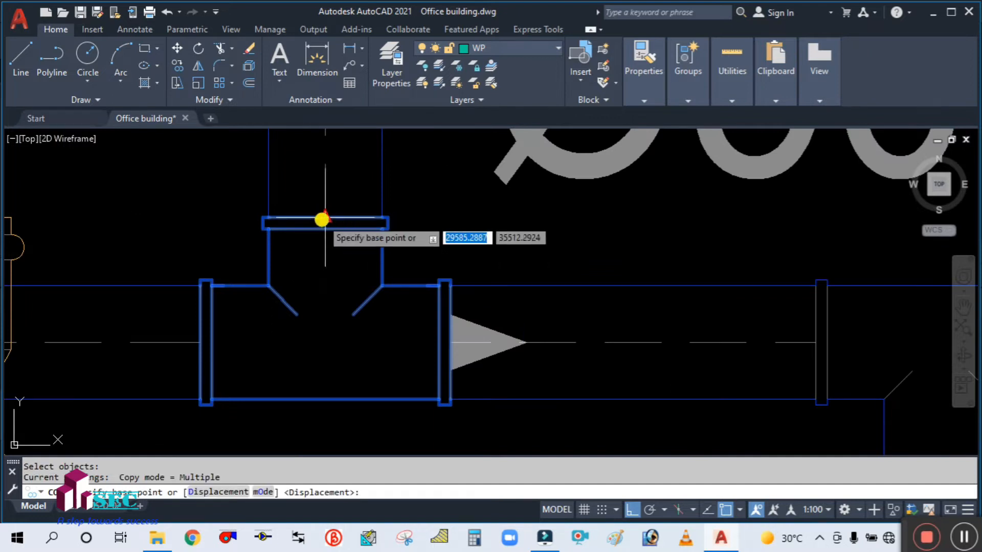
left_click(329, 222)
scroll(330, 223, "down", 5)
scroll(153, 240, "up", 4)
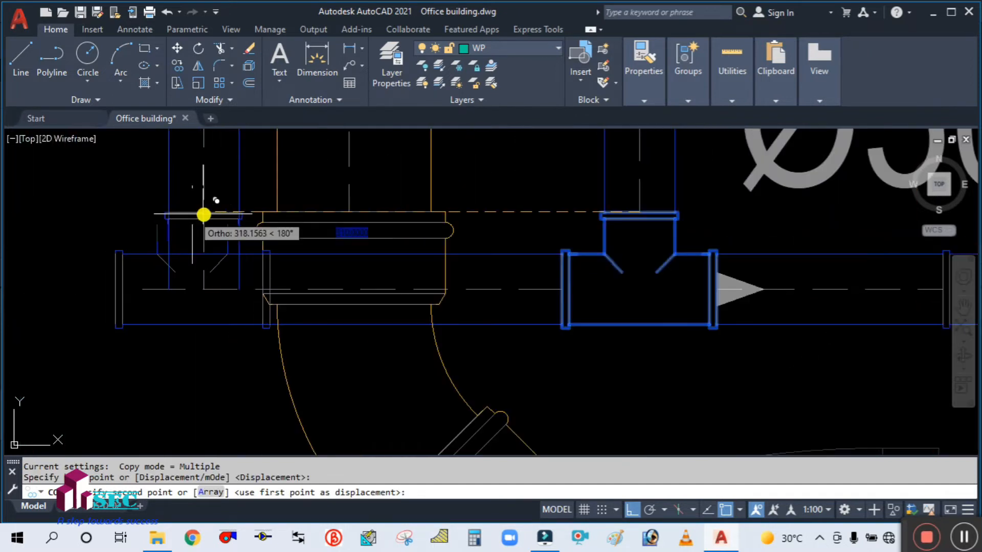
left_click(205, 215)
key("Escape")
scroll(194, 274, "down", 5)
scroll(271, 281, "up", 1)
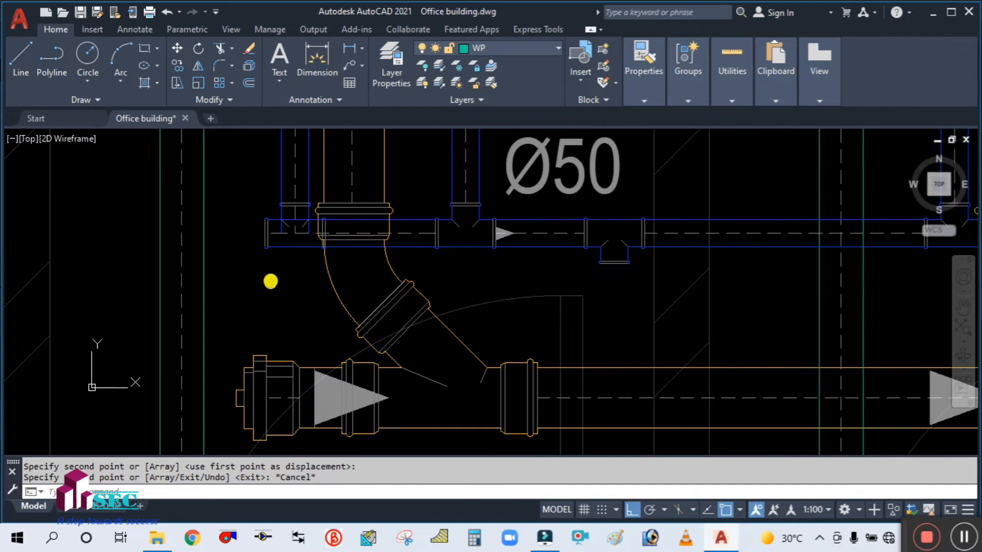
Draw a vertical guide line just west of the vent pipe's open end, crossing the level of the pipe.
key("Return")
left_click(222, 197)
left_click(238, 313)
key("Escape")
scroll(276, 263, "up", 2)
Extend the vent pipe's two lines and centreline west to the vertical guide line, and erase the guide line.
type("ex")
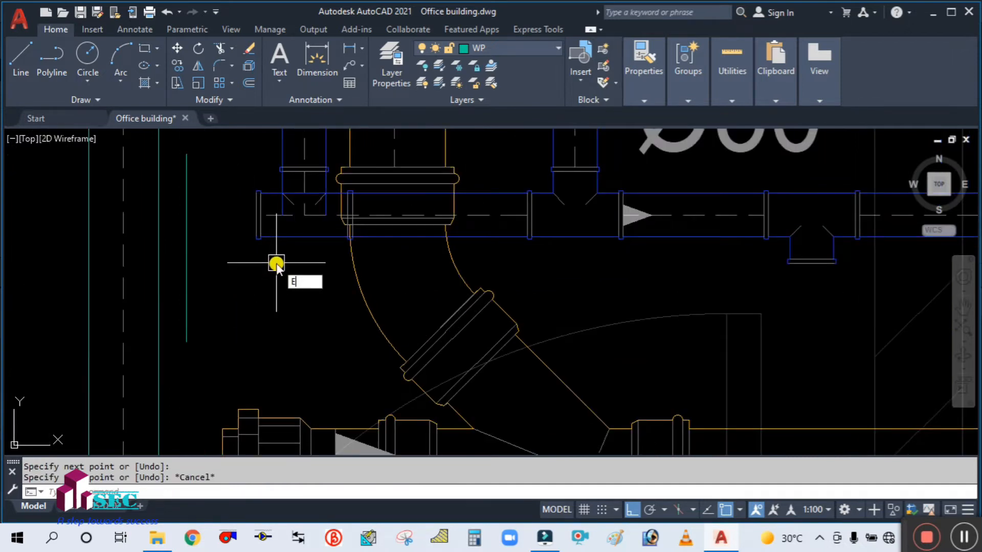
key("Return")
type("B")
key("Return")
left_click(187, 256)
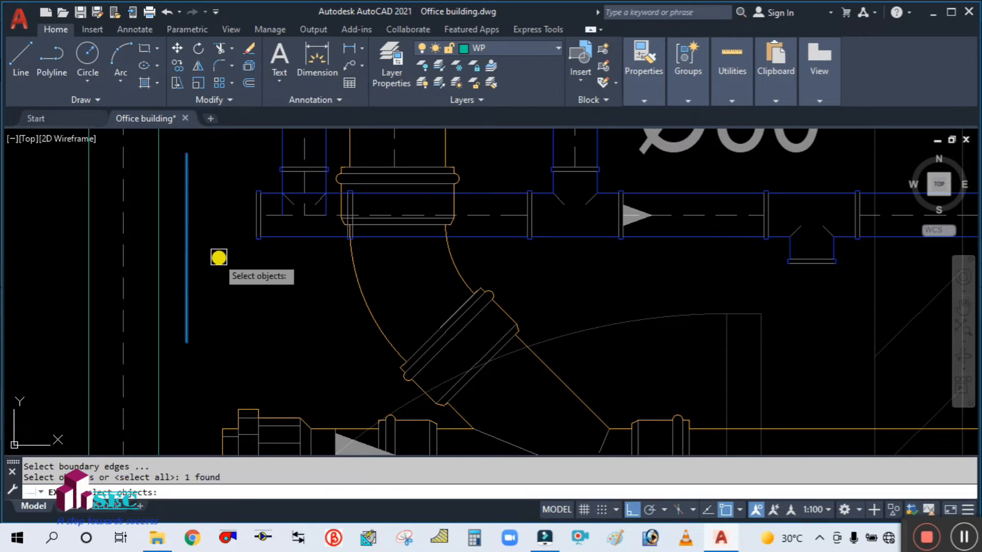
key("Return")
left_click_drag(281, 275, 269, 177)
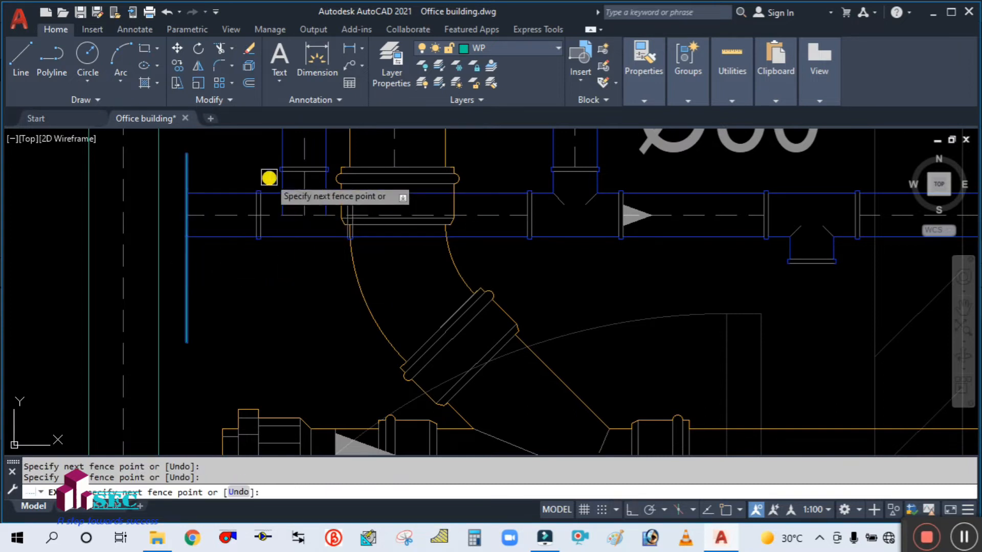
key("Escape")
left_click(200, 276)
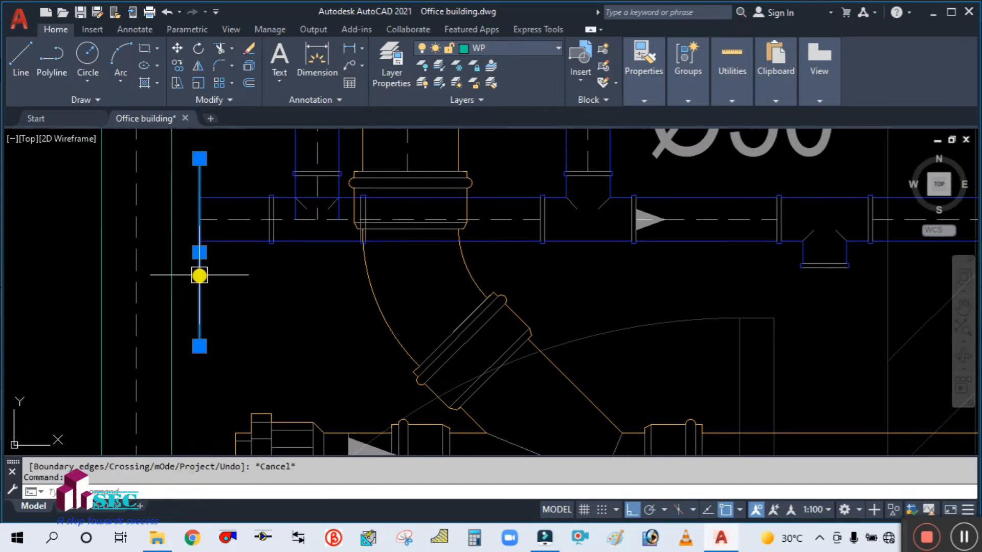
scroll(255, 285, "down", 6)
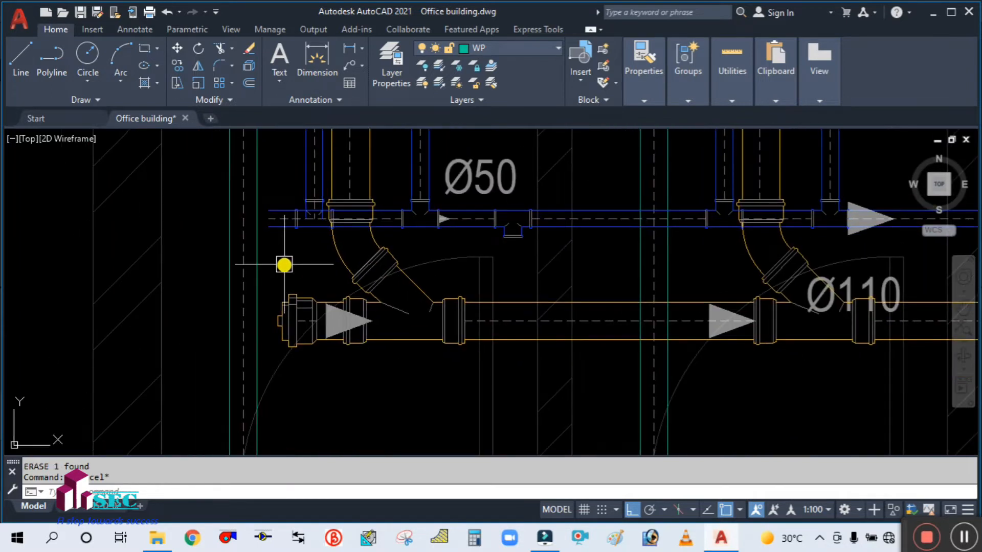
Copy the cleanout plug and 90° elbow from the gents toilets' vent pipe to the empty area west of the ladies toilets' vent pipe.
scroll(404, 266, "down", 5)
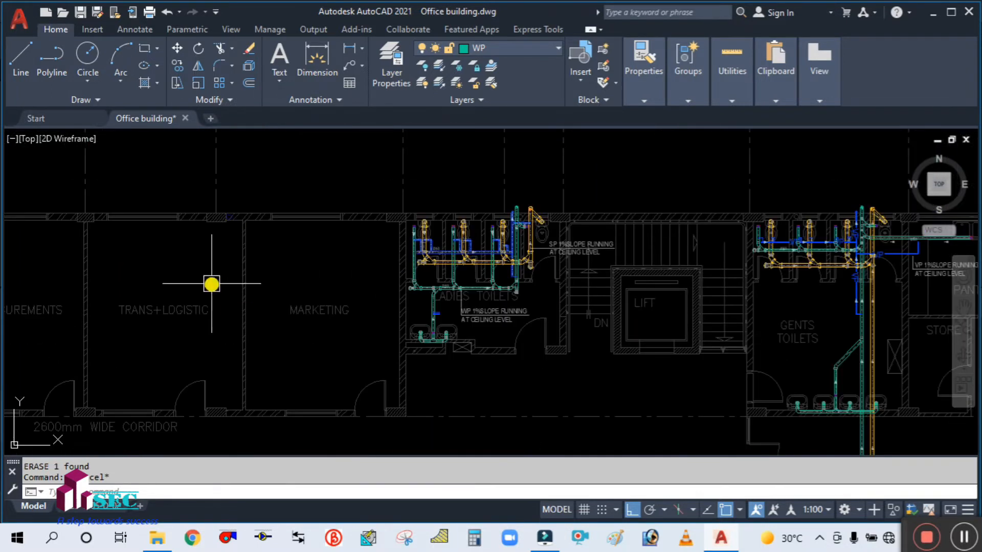
middle_click_drag(213, 285, 528, 202)
scroll(529, 202, "down", 2)
scroll(467, 210, "down", 5)
scroll(262, 201, "up", 3)
scroll(176, 204, "up", 3)
scroll(175, 204, "up", 3)
scroll(386, 169, "up", 3)
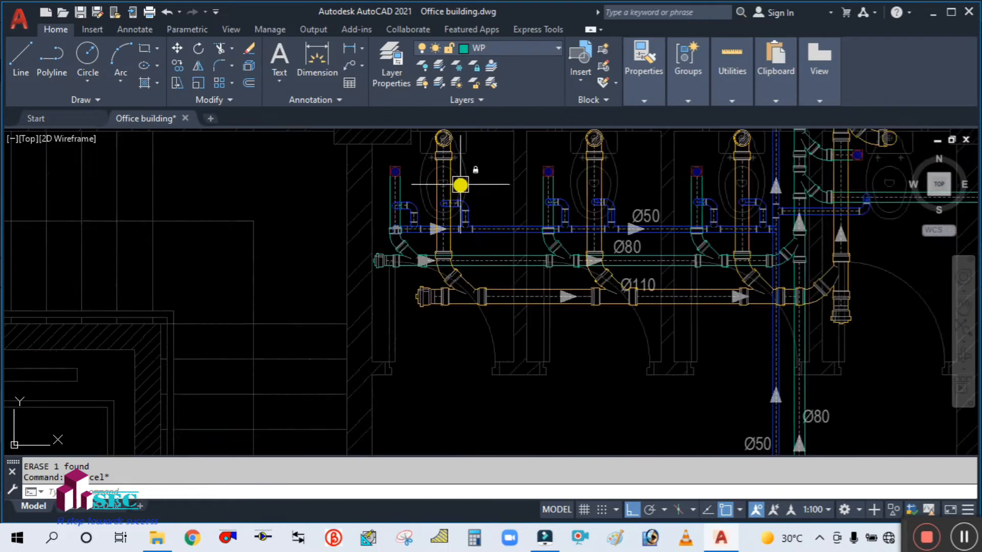
scroll(460, 184, "up", 2)
scroll(322, 249, "up", 2)
scroll(324, 280, "up", 2)
scroll(246, 322, "up", 2)
scroll(266, 287, "down", 3)
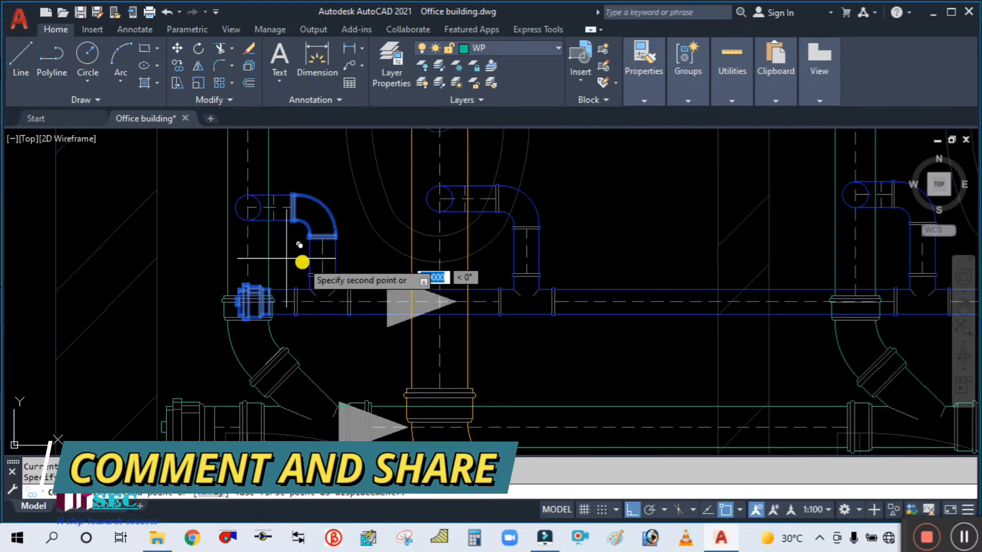
scroll(302, 262, "down", 3)
middle_click_drag(466, 246, 149, 246)
scroll(149, 245, "down", 2)
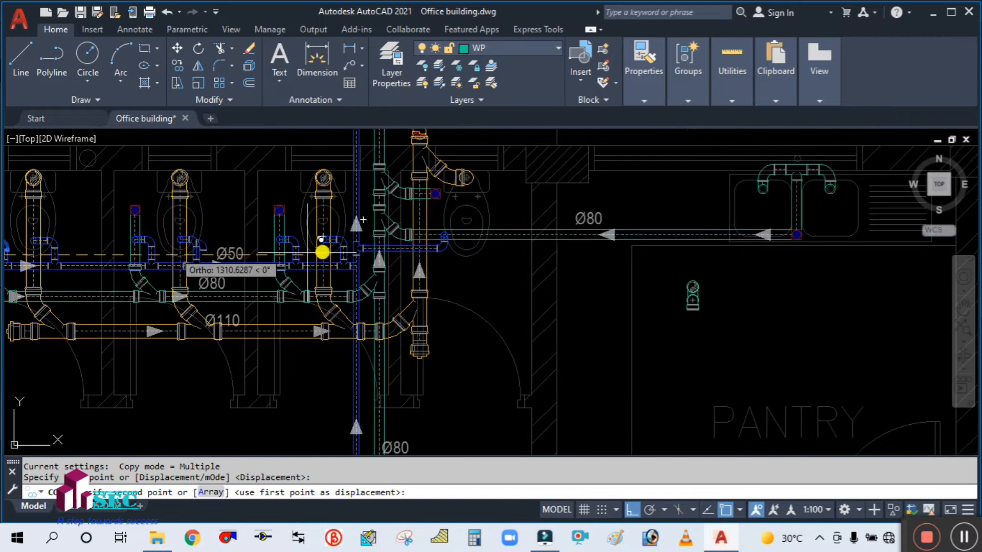
middle_click_drag(562, 230, 132, 246)
scroll(128, 246, "down", 6)
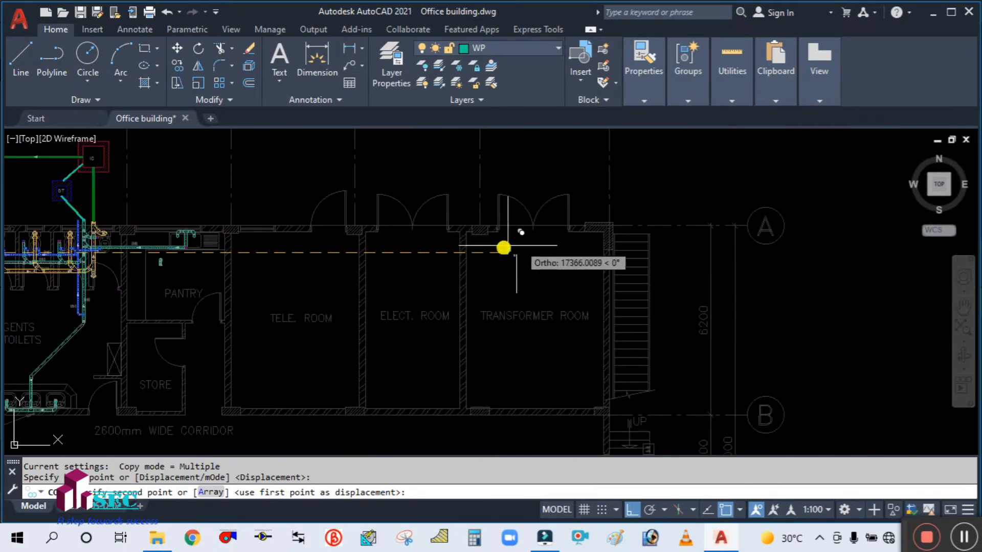
scroll(553, 253, "down", 5)
scroll(851, 292, "up", 10)
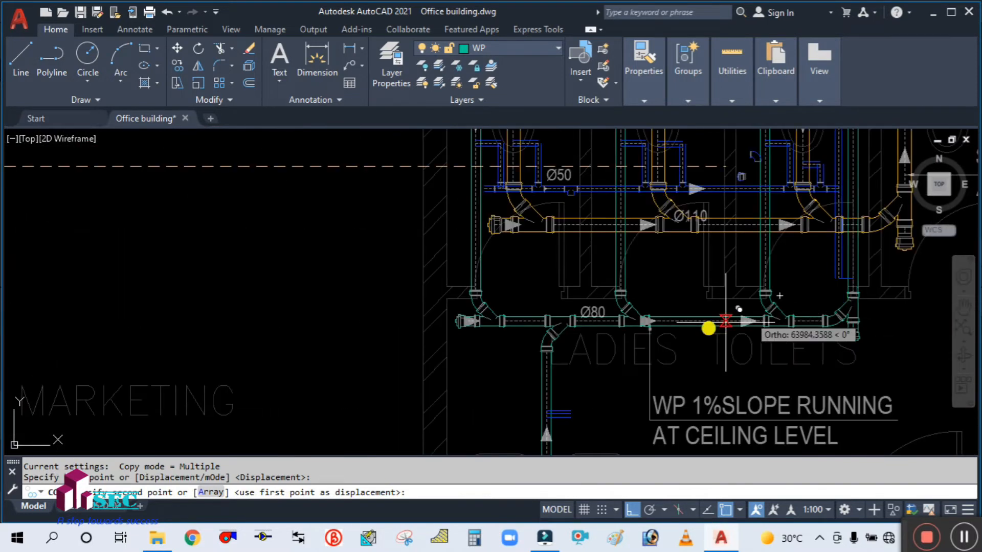
scroll(468, 148, "up", 5)
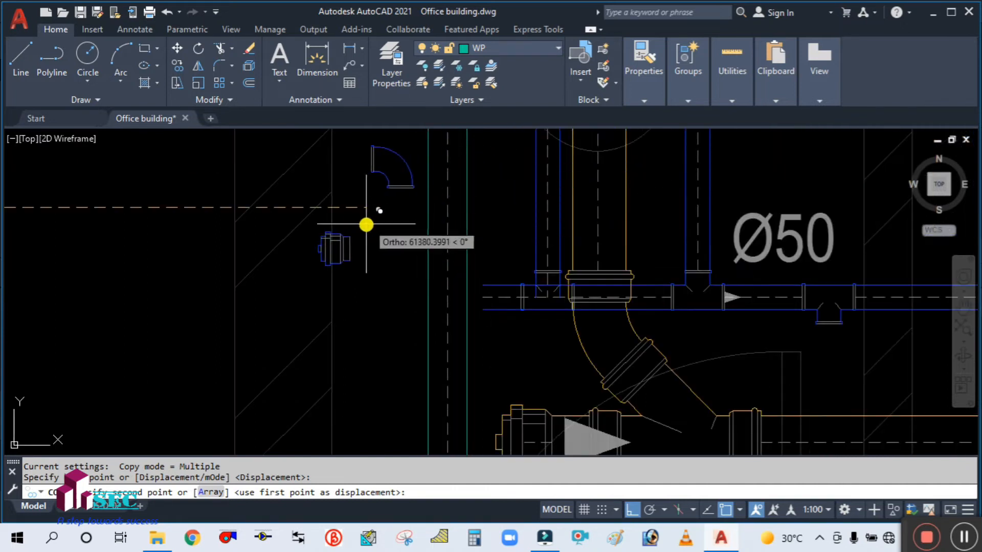
left_click(366, 225)
key("Escape")
Move the copied cleanout plug so its open end meets the outer socket face of the vent pipe's westernmost tee.
type("M")
key("Return")
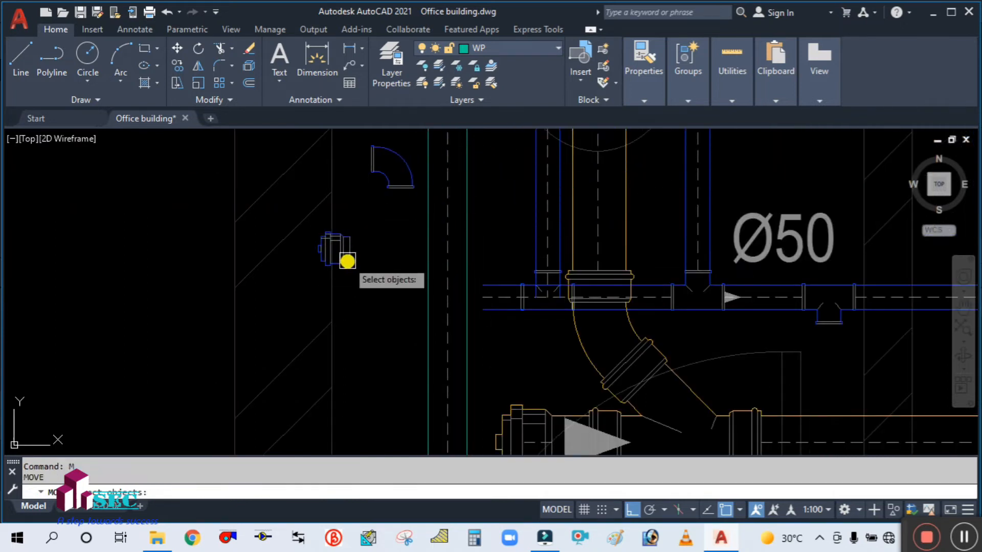
left_click(347, 256)
scroll(349, 253, "up", 3)
key("Return")
left_click(344, 236)
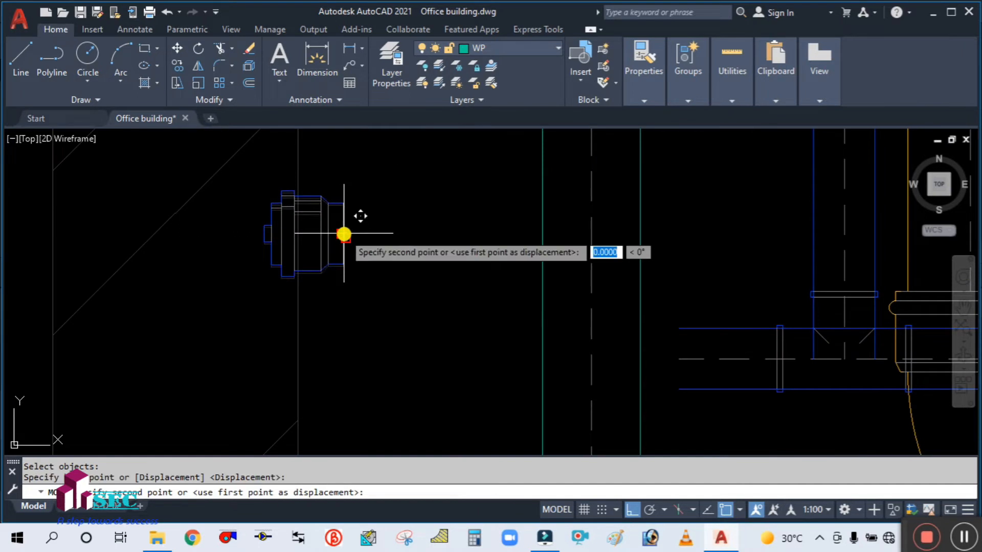
scroll(353, 235, "down", 3)
scroll(508, 290, "up", 3)
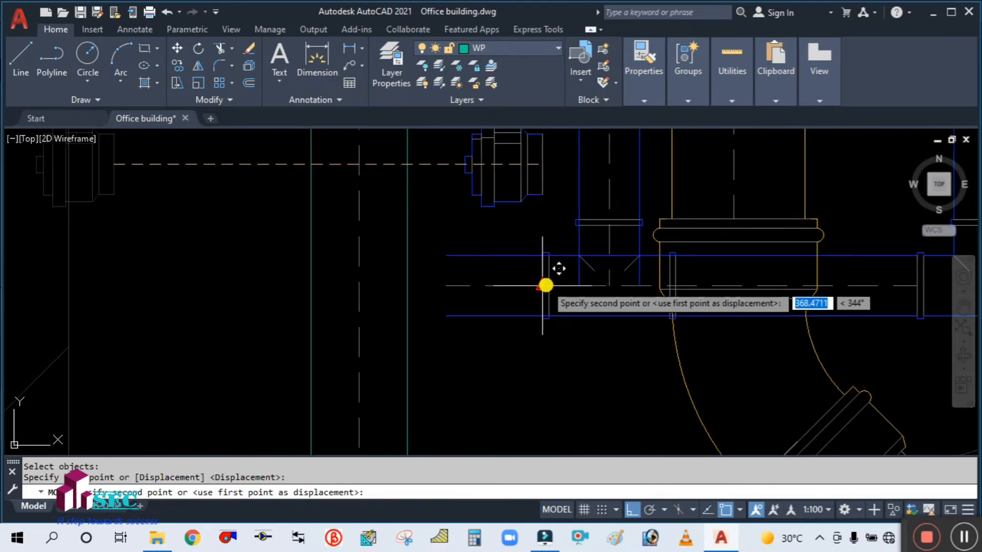
left_click(516, 294)
Move the cleanout plug 50 units west along the vent pipe, away from the tee.
type("M")
key("Return")
type("P")
key("Return")
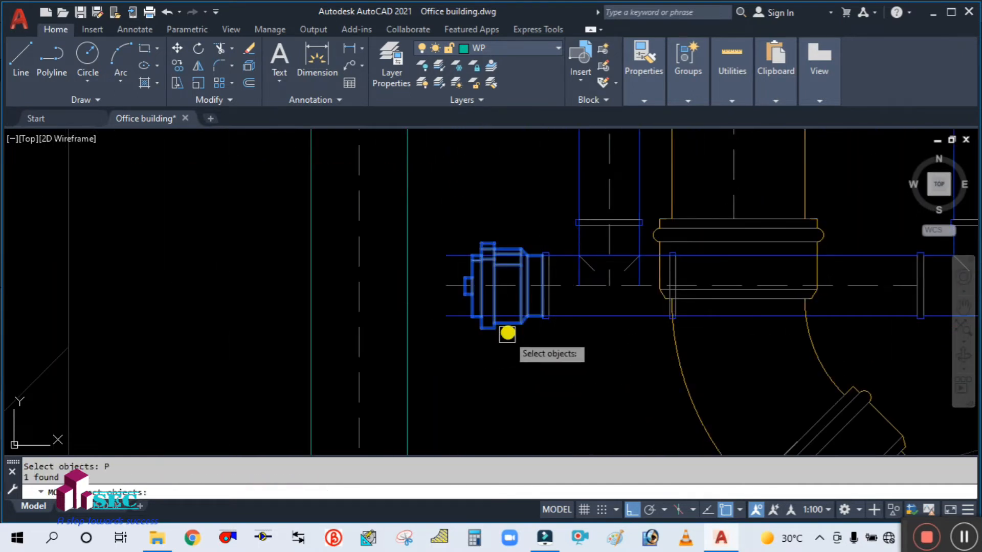
key("Return")
type("5")
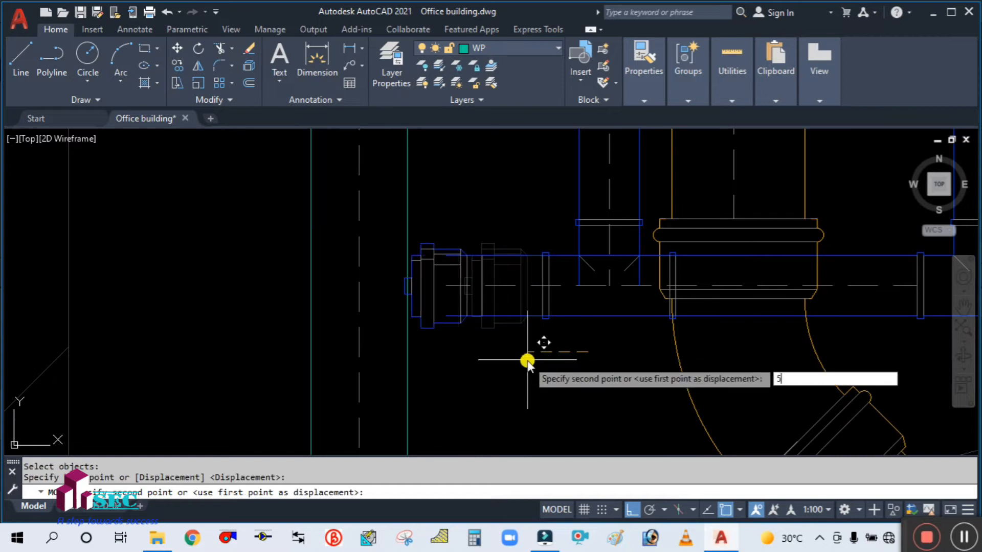
type("0")
key("Return")
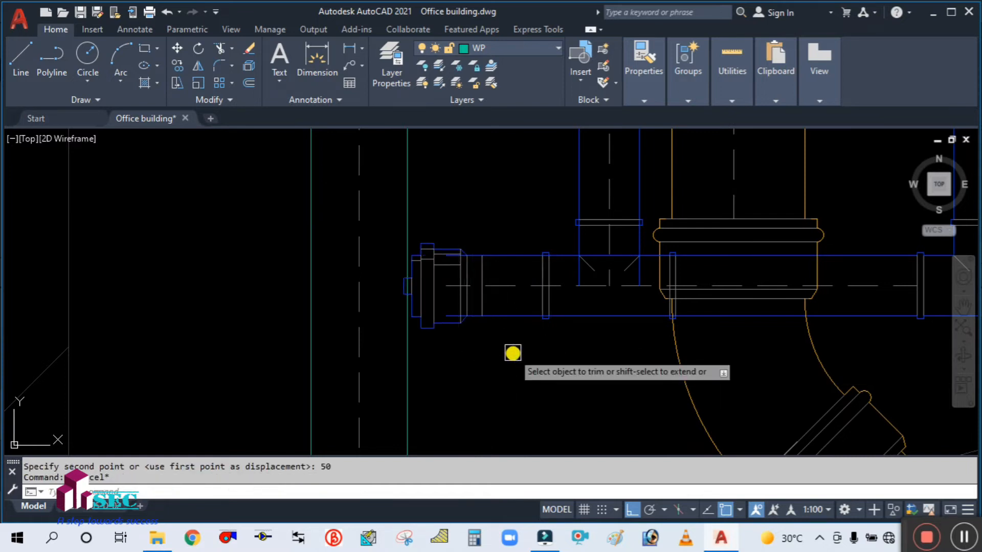
Trim the pipe lines and centreline inside the cleanout plug back to its open end.
key("Escape")
type("R")
key("Return")
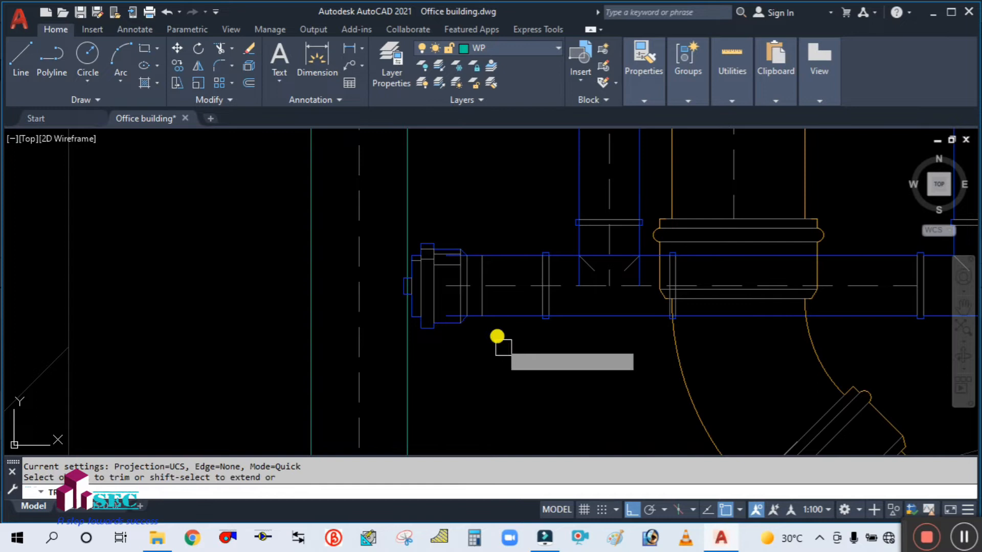
left_click(482, 297)
key("Return")
left_click_drag(467, 371, 465, 216)
key("Escape")
Move the copied 90° elbow onto the westernmost branch, with its west socket centred on the horizontal pipe's centreline.
scroll(448, 303, "down", 3)
scroll(447, 302, "up", 4)
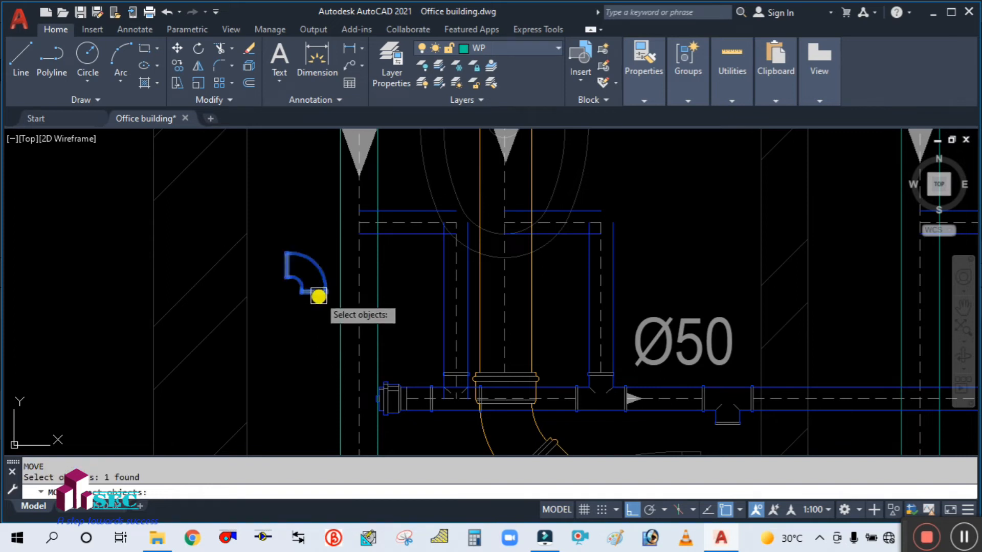
scroll(319, 297, "up", 4)
key("Return")
left_click(252, 232)
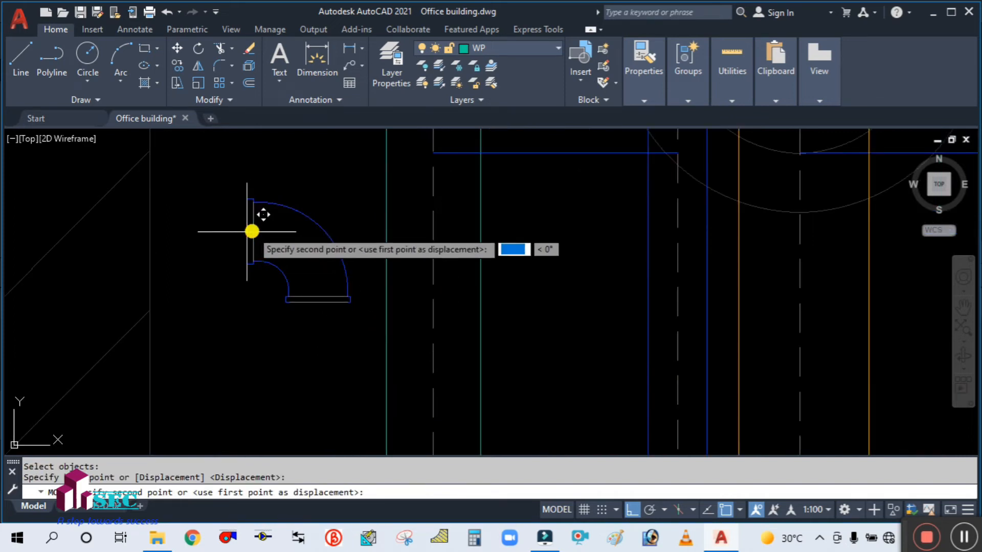
scroll(381, 193, "down", 3)
scroll(382, 186, "up", 3)
left_click(381, 177)
Move the elbow east so its south socket is centred on the vertical branch pipe's centreline.
mouse_move(424, 230)
middle_mouse_down()
mouse_move(408, 269)
mouse_move(420, 300)
middle_mouse_up()
key("Return")
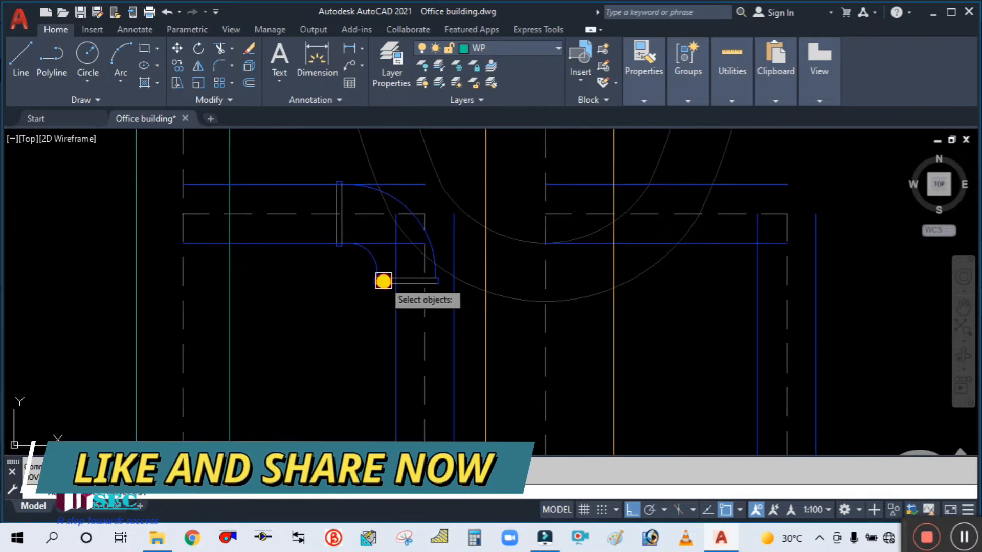
scroll(383, 281, "up", 5)
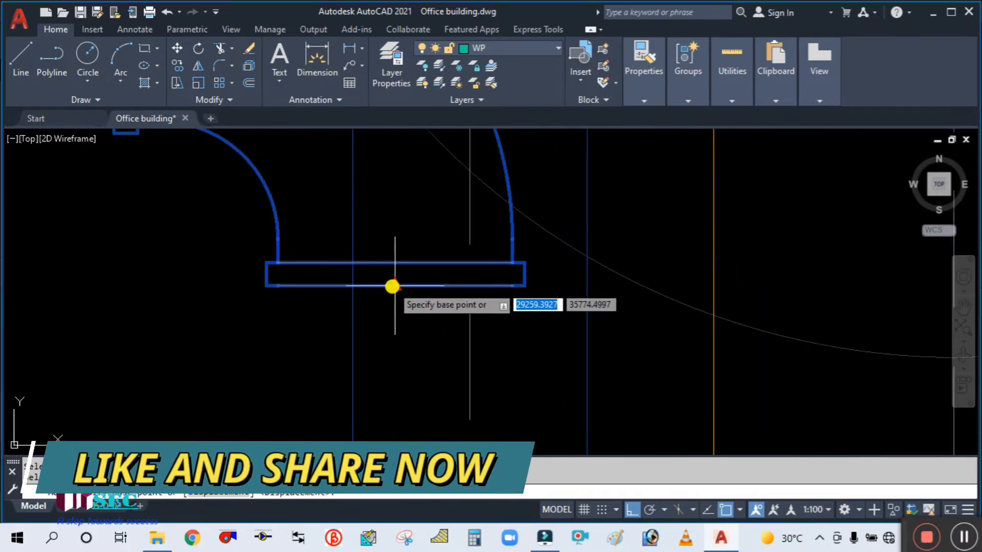
left_click(395, 285)
left_click(467, 284)
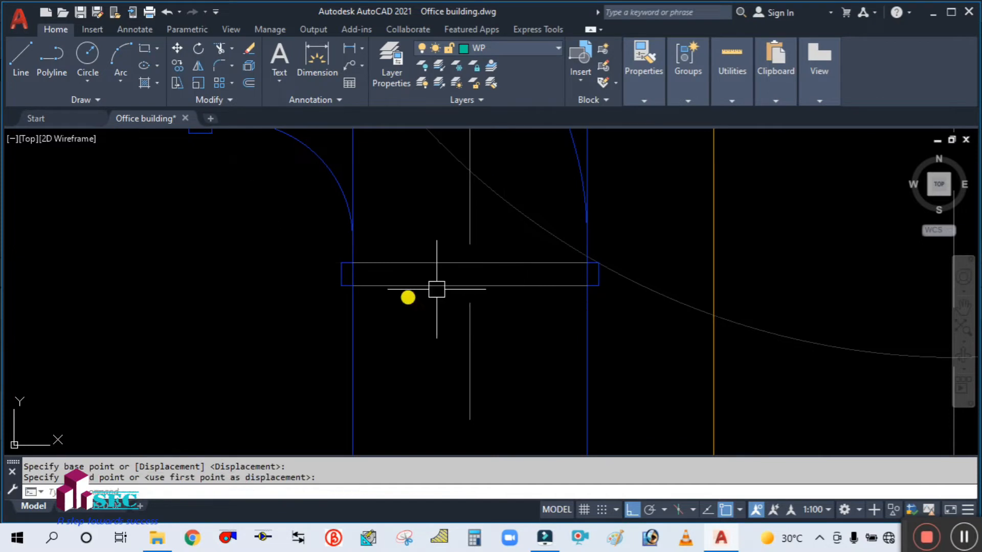
Trim the pipe lines and centrelines inside the westernmost branch's elbow back to its two outer socket faces.
scroll(408, 295, "down", 5)
type("T")
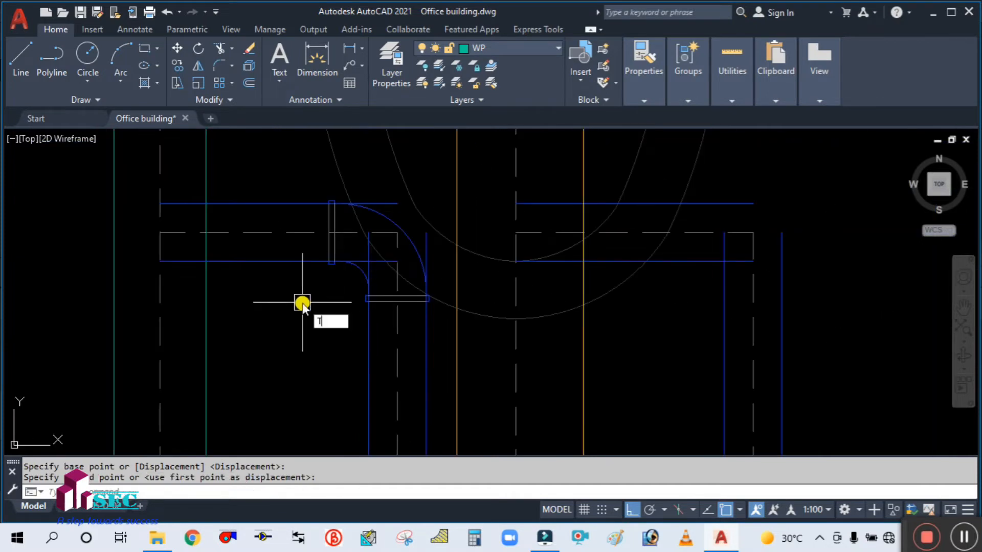
type("R")
key("Return")
scroll(329, 238, "up", 3)
scroll(320, 254, "down", 3)
scroll(394, 315, "up", 1)
key("Return")
left_click_drag(261, 279, 458, 258)
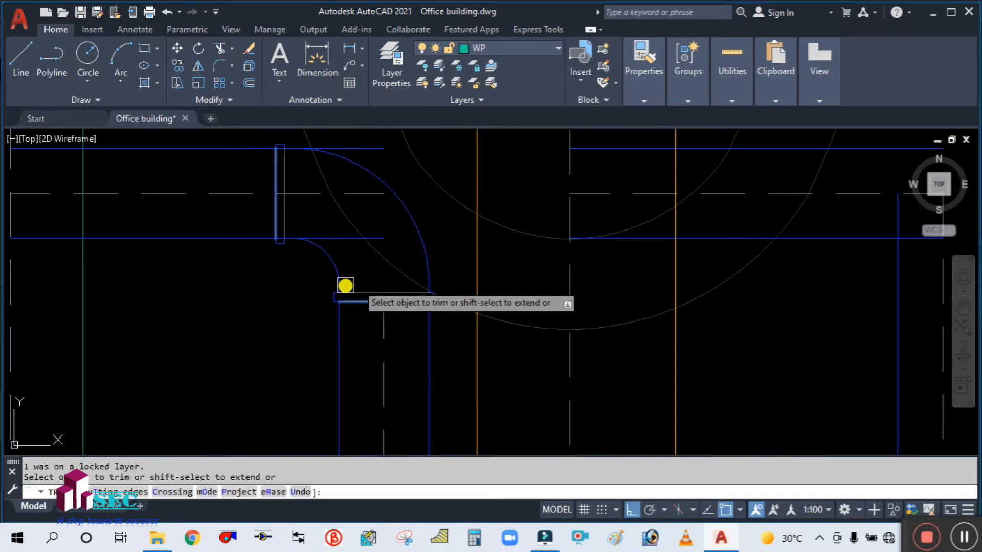
left_click(315, 296)
scroll(315, 296, "down", 2)
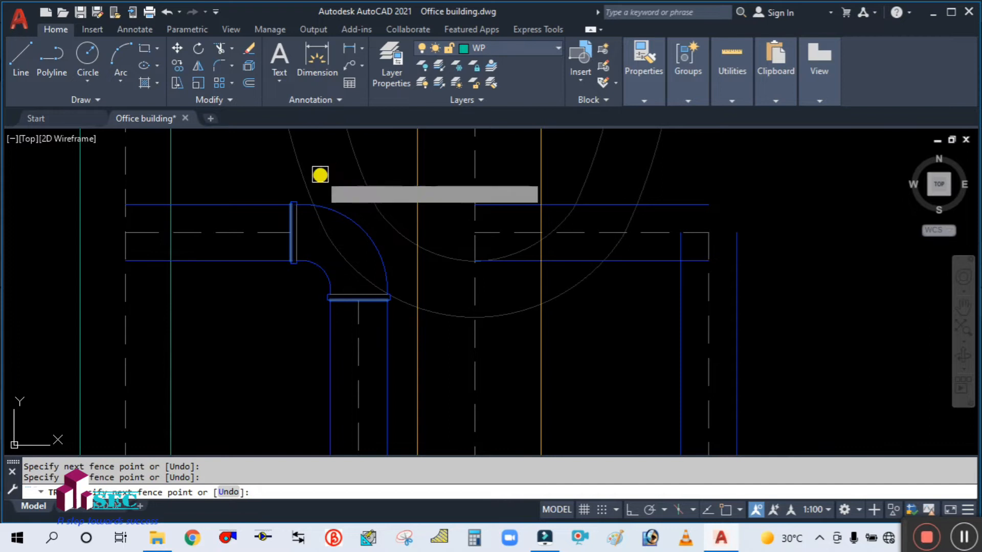
key("F8")
key("Escape")
Copy the westernmost branch's elbow onto the second branch, with its west socket centred on the horizontal pipe's centreline.
type("co")
key("Return")
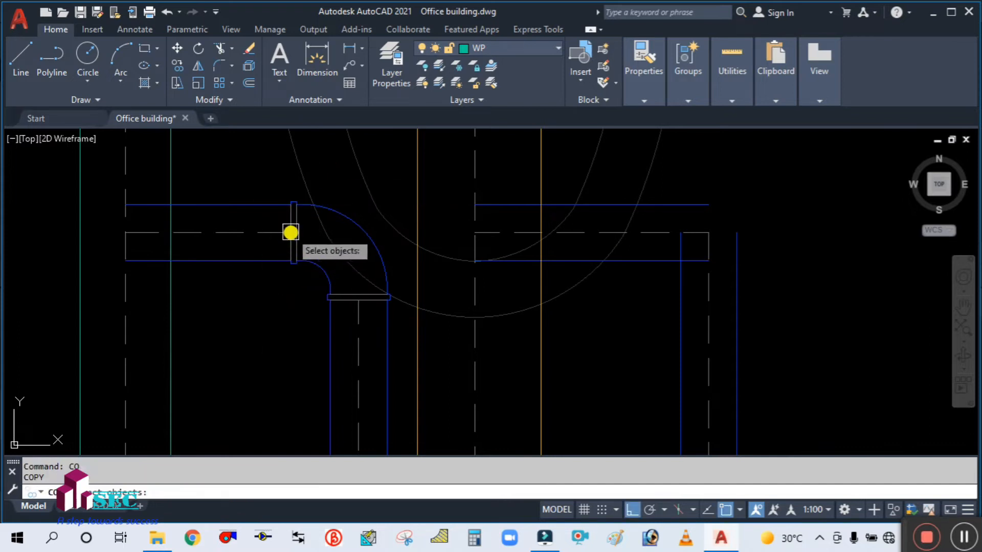
key("Return")
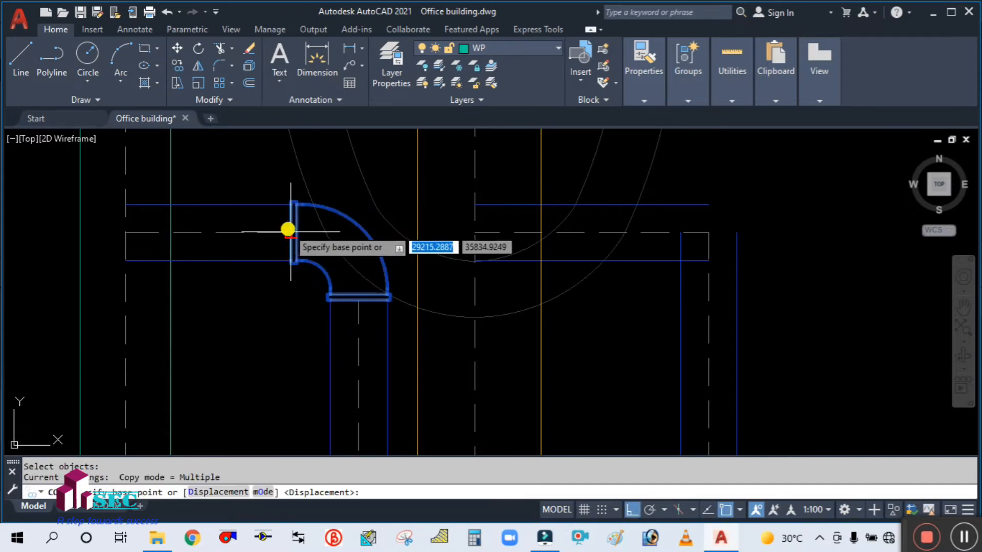
left_click(288, 230)
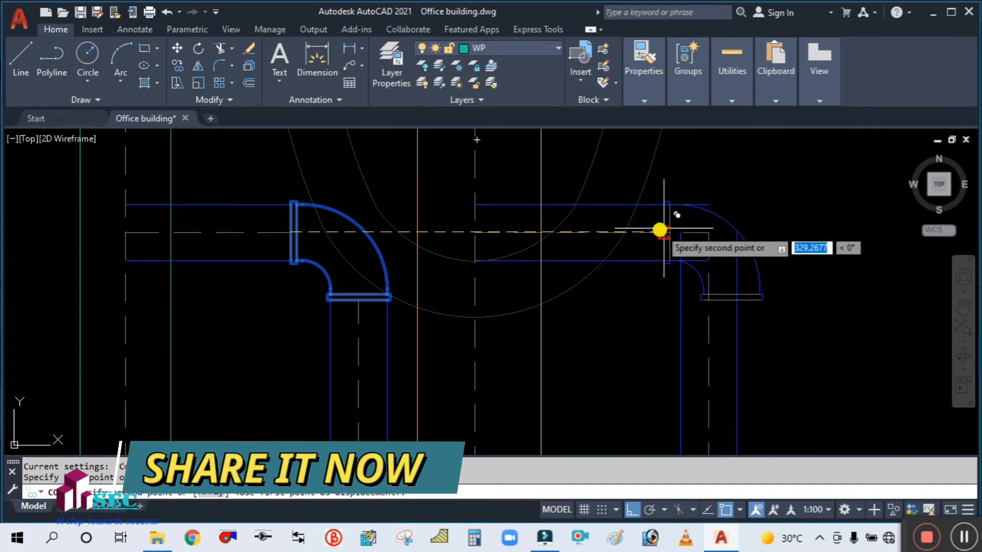
left_click(649, 230)
Move the second branch's elbow west so its south socket is centred on the vertical pipe's centreline.
scroll(697, 296, "up", 4)
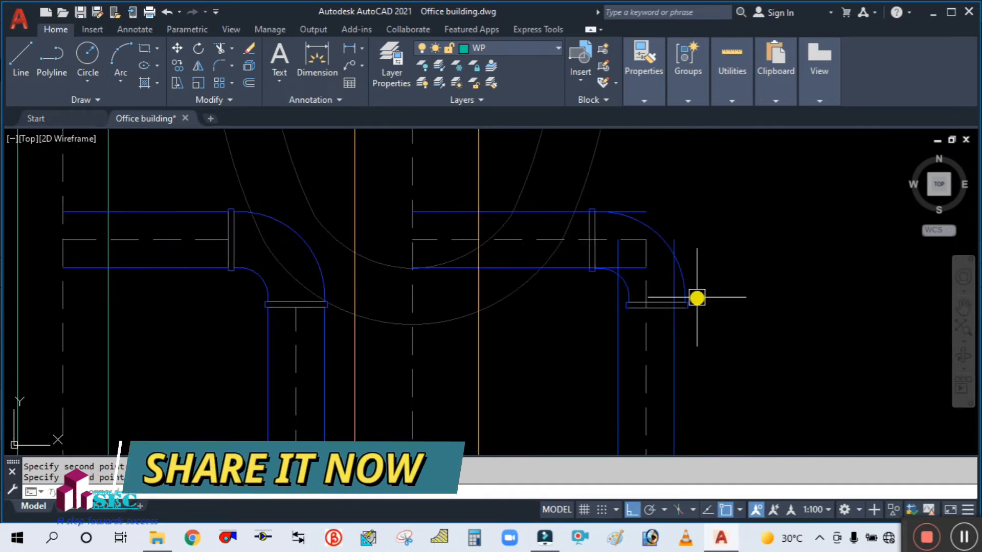
type("m")
key("Return")
left_click(626, 330)
key("Return")
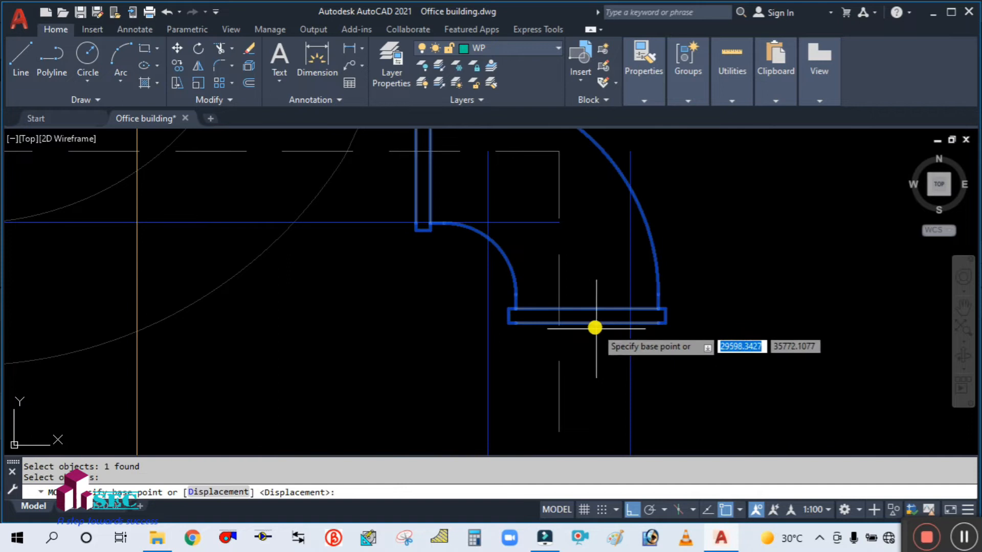
left_click(586, 324)
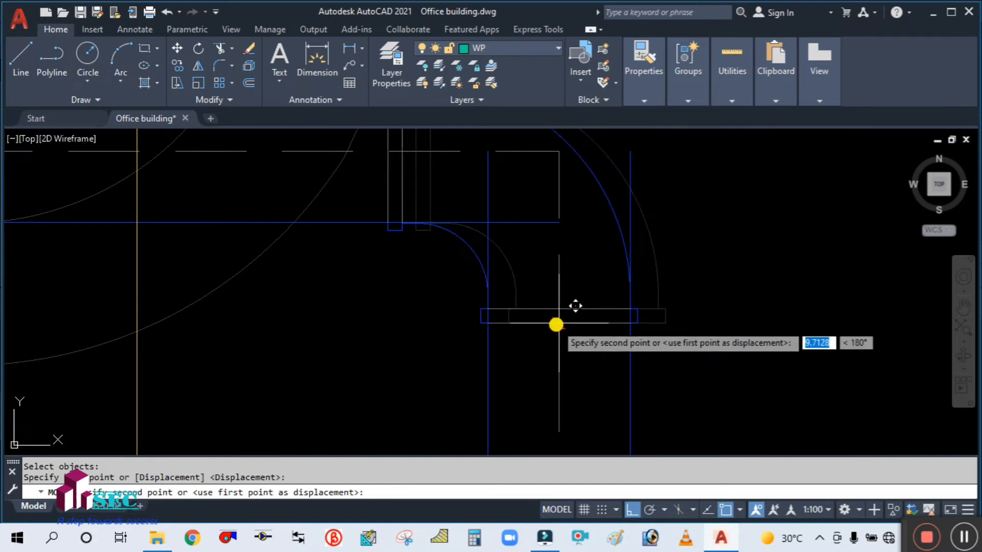
left_click(558, 324)
Trim the pipe lines and centrelines inside the second branch's elbow back to its two outer socket faces.
scroll(562, 330, "down", 2)
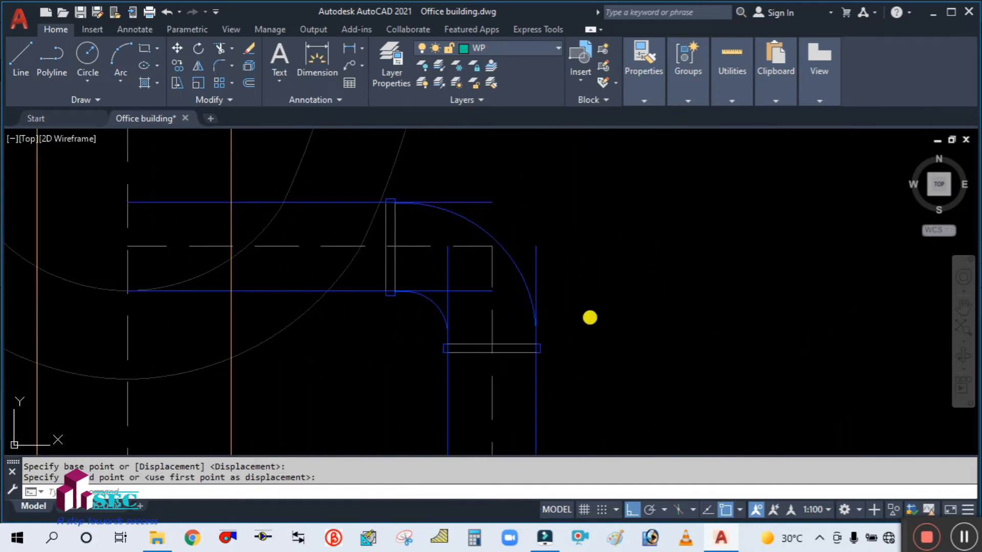
type("tr")
key("Return")
left_click(526, 354)
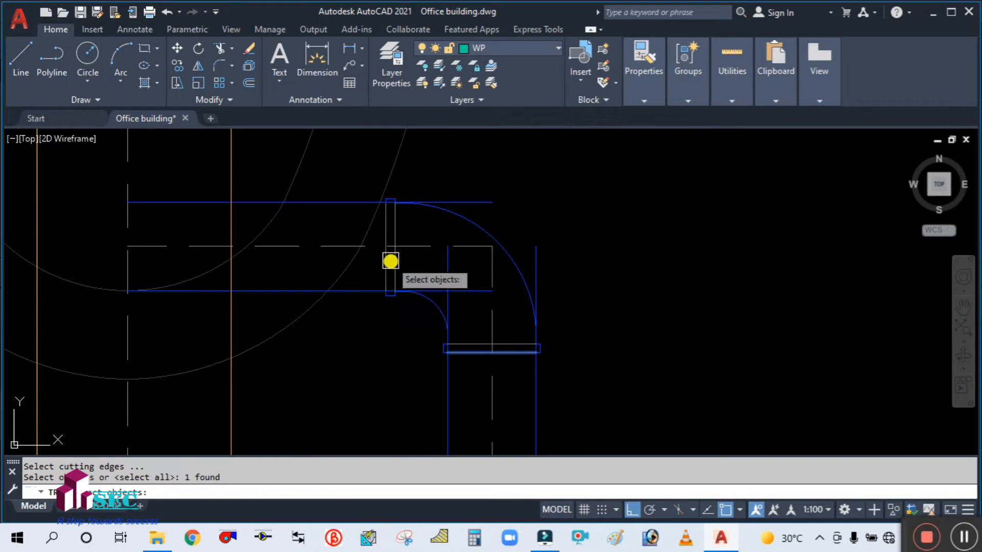
key("Return")
left_click(390, 324)
left_click(596, 285)
left_click(443, 160)
key("Return")
key("Escape")
Offset the lower line of the second branch's horizontal pipe 50 upward to restore the missing upper pipe line.
scroll(393, 327, "down", 5)
scroll(345, 283, "up", 3)
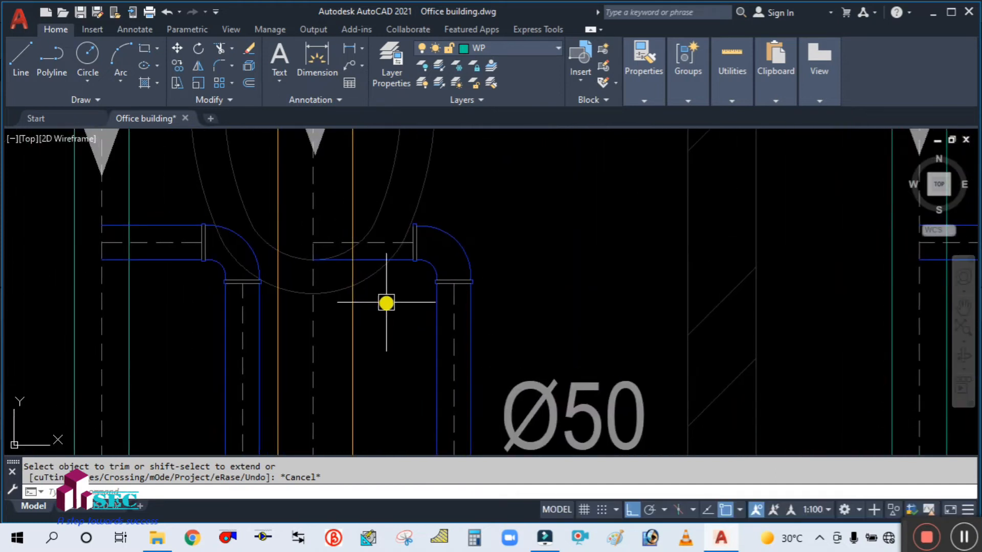
type("o")
key("Return")
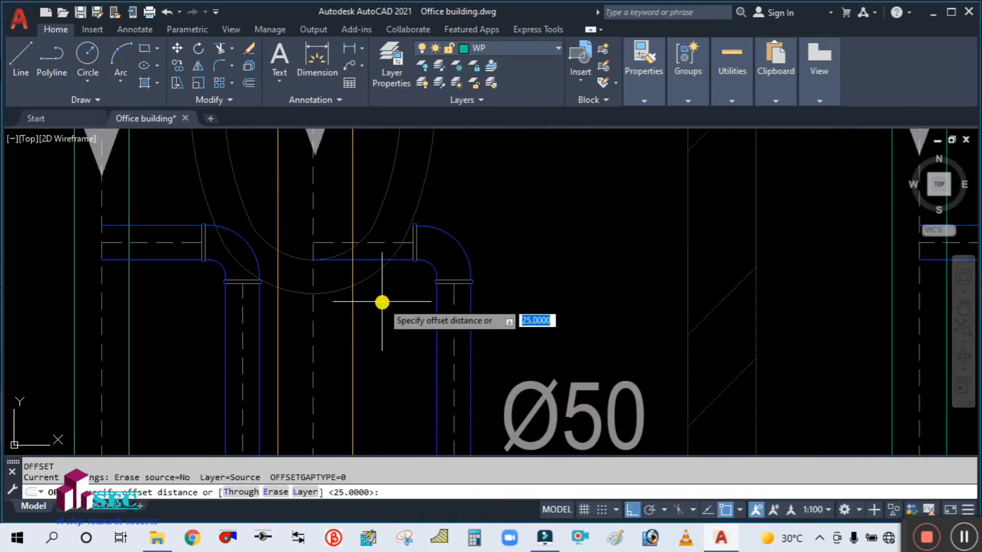
type("50")
key("Return")
scroll(389, 257, "up", 4)
left_click(428, 266)
left_click(394, 193)
scroll(381, 251, "down", 4)
key("Escape")
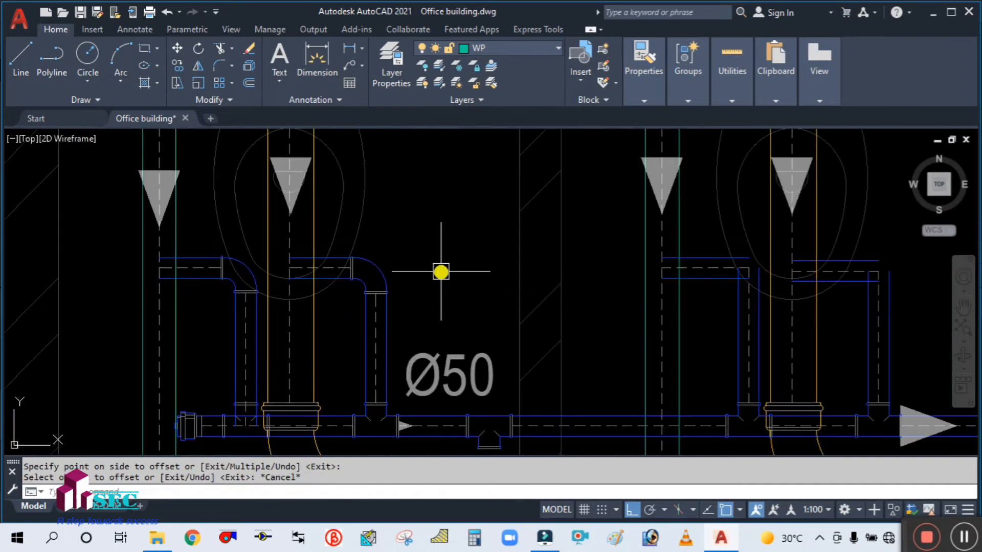
Copy the second branch's elbow onto the third branch from the west, centring its south socket on the vertical pipe's centreline.
scroll(441, 271, "down", 3)
middle_click_drag(543, 296, 489, 252)
type("C")
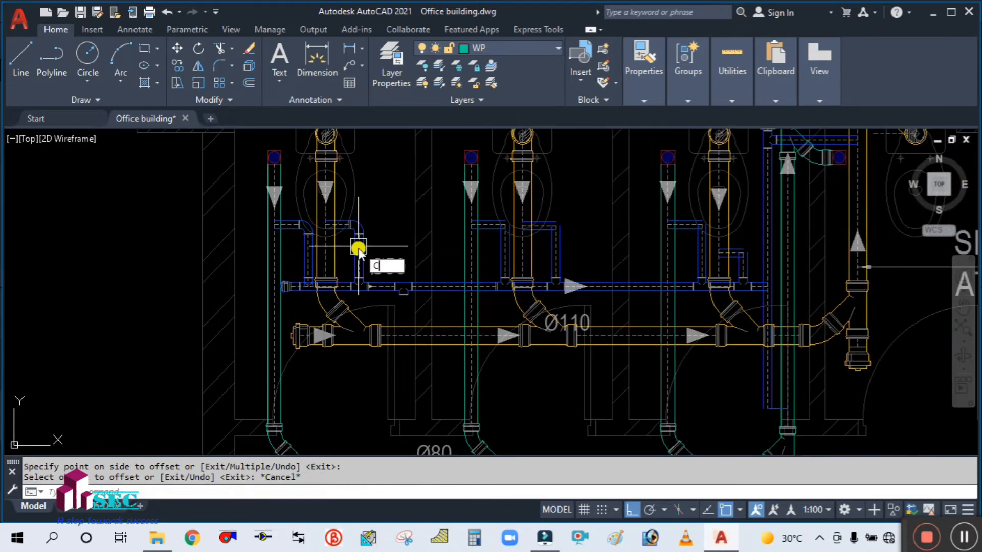
type("o")
key("Return")
scroll(358, 248, "up", 5)
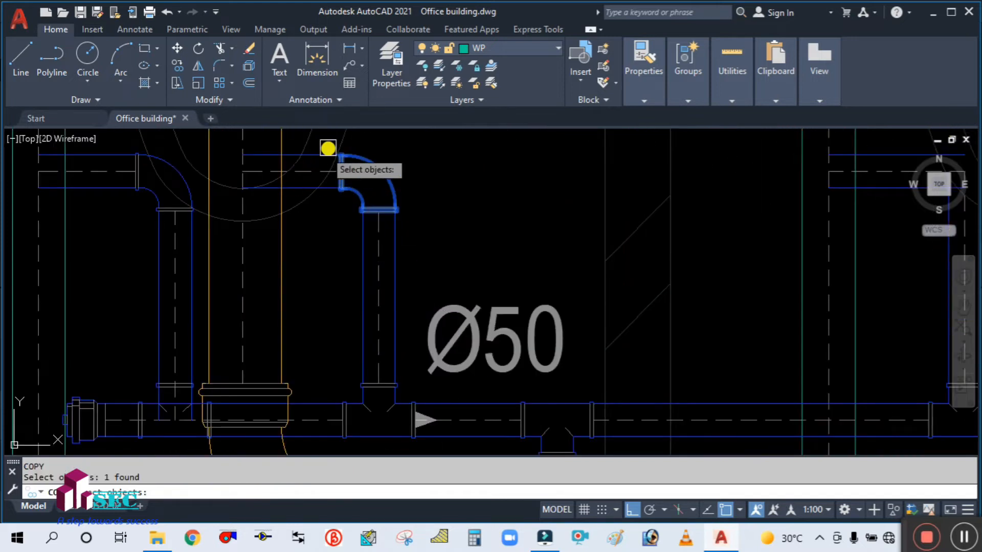
key("Return")
left_click(378, 212)
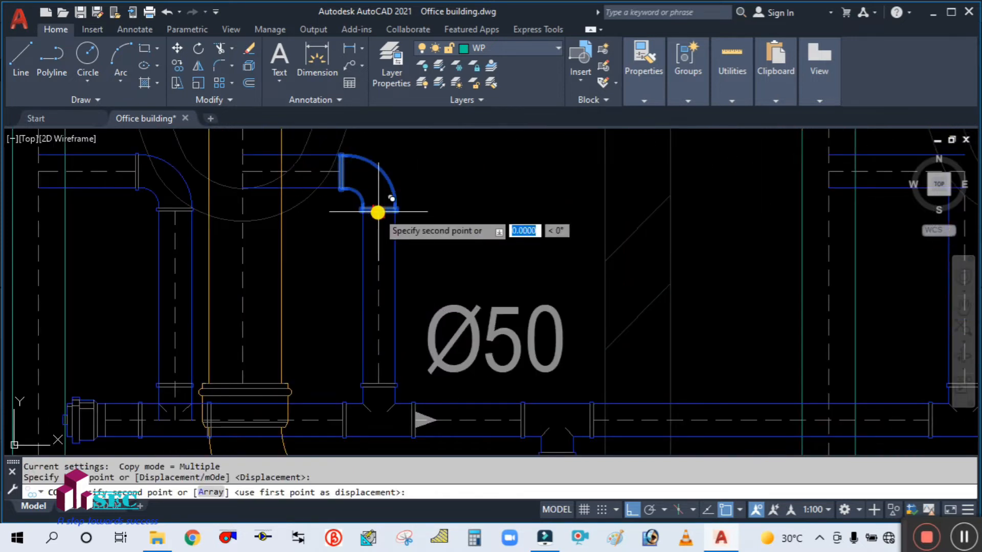
scroll(376, 213, "down", 3)
scroll(615, 208, "up", 4)
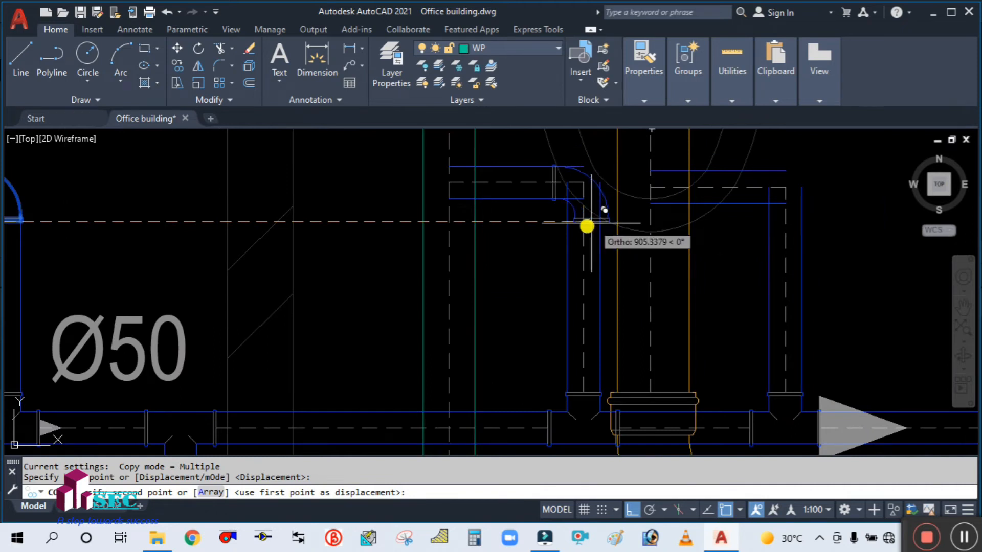
left_click(586, 226)
key("Escape")
Copy the third branch's elbow onto the fourth branch, centring its south socket on the vertical pipe's centreline.
scroll(575, 230, "up", 3)
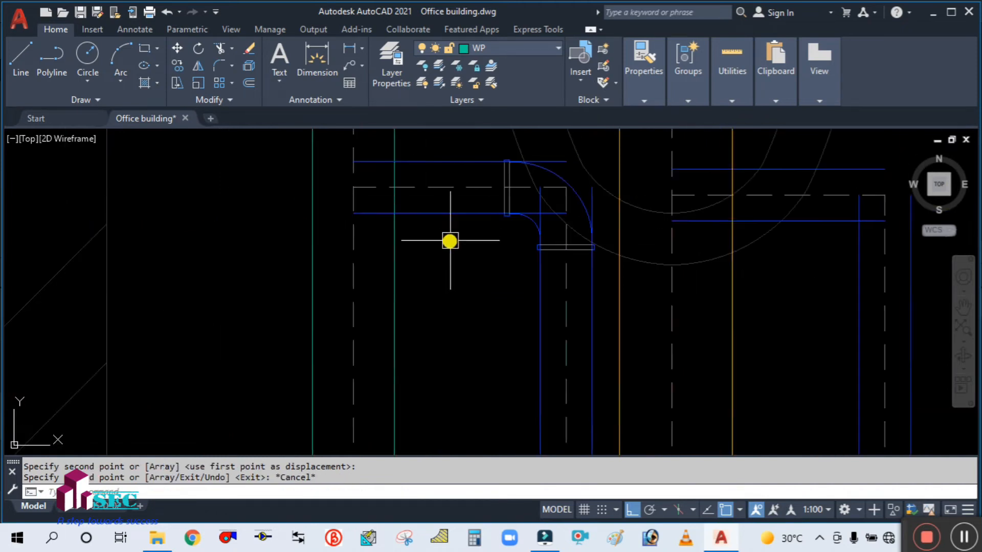
middle_click_drag(449, 248, 373, 251)
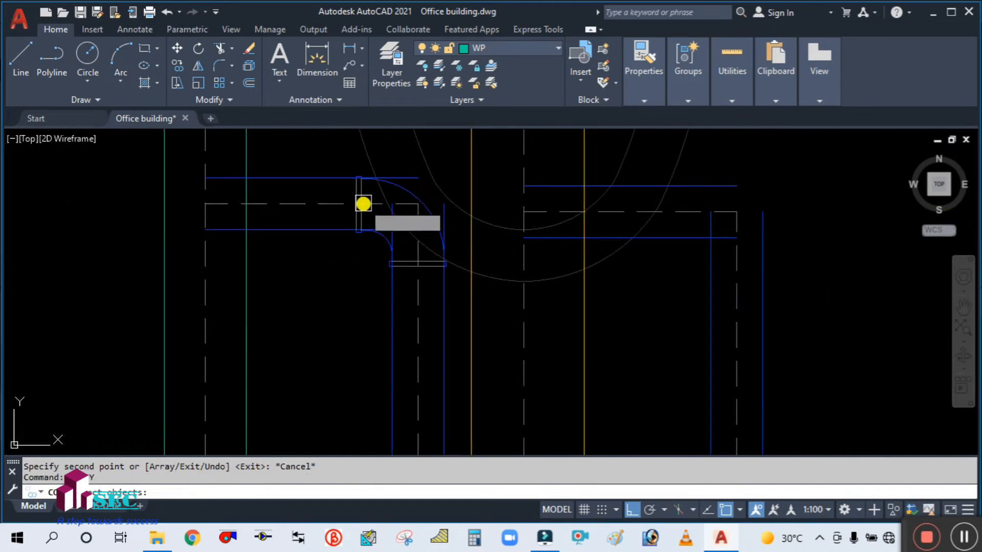
left_click(357, 203)
middle_click_drag(449, 264, 434, 266)
key("Return")
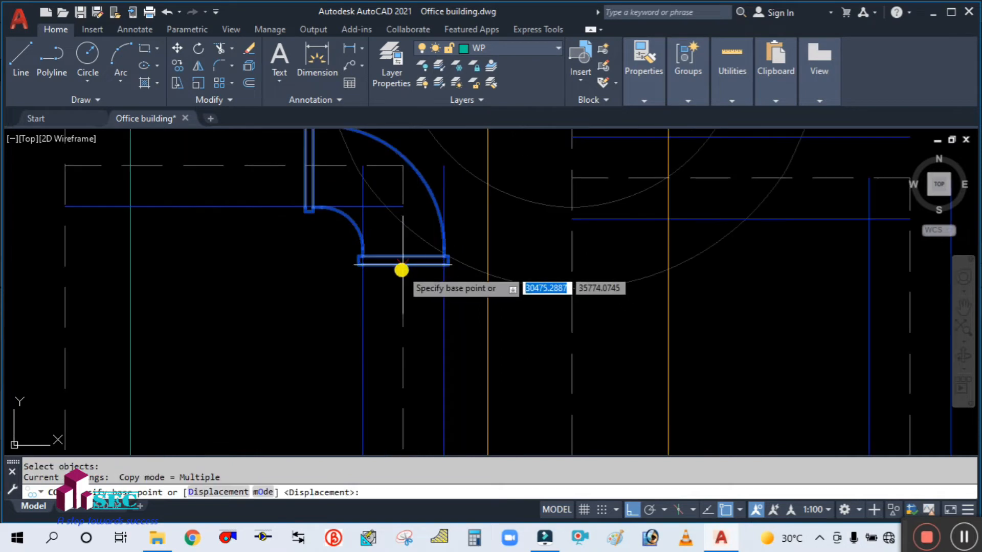
left_click(401, 270)
scroll(400, 270, "down", 2)
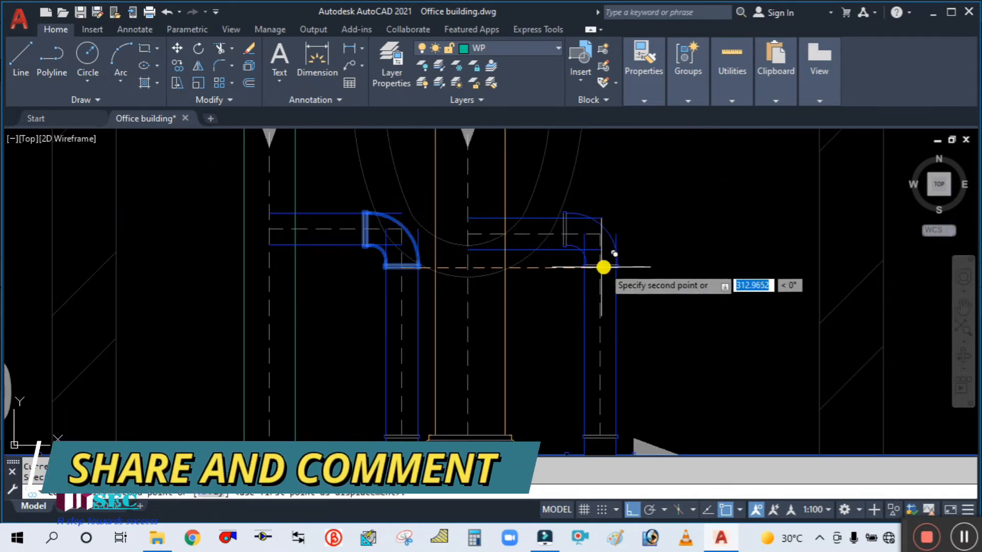
scroll(596, 252, "up", 3)
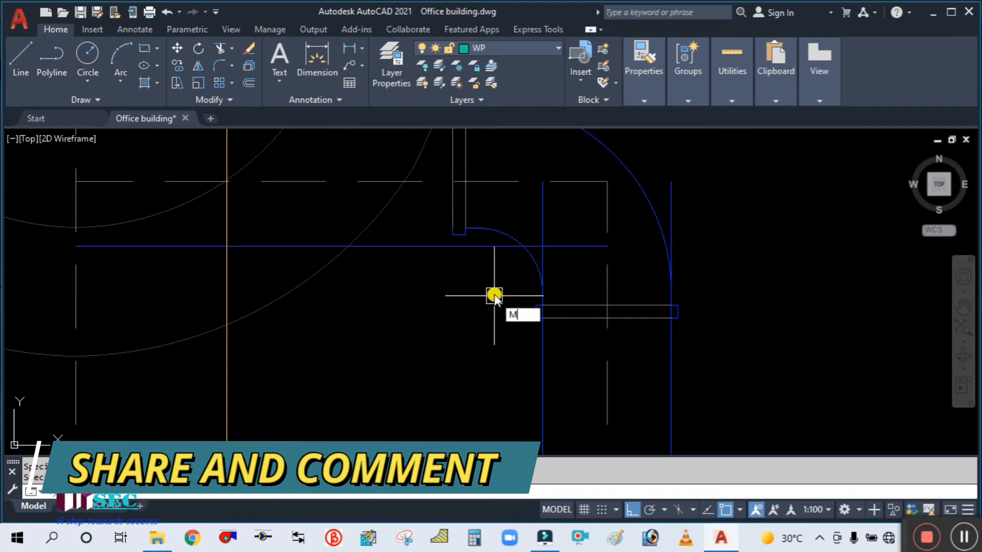
Move the fourth branch's elbow south so its west socket is centred on the horizontal pipe's centreline.
key("Return")
left_click(452, 220)
scroll(475, 316, "down", 2)
scroll(462, 264, "up", 2)
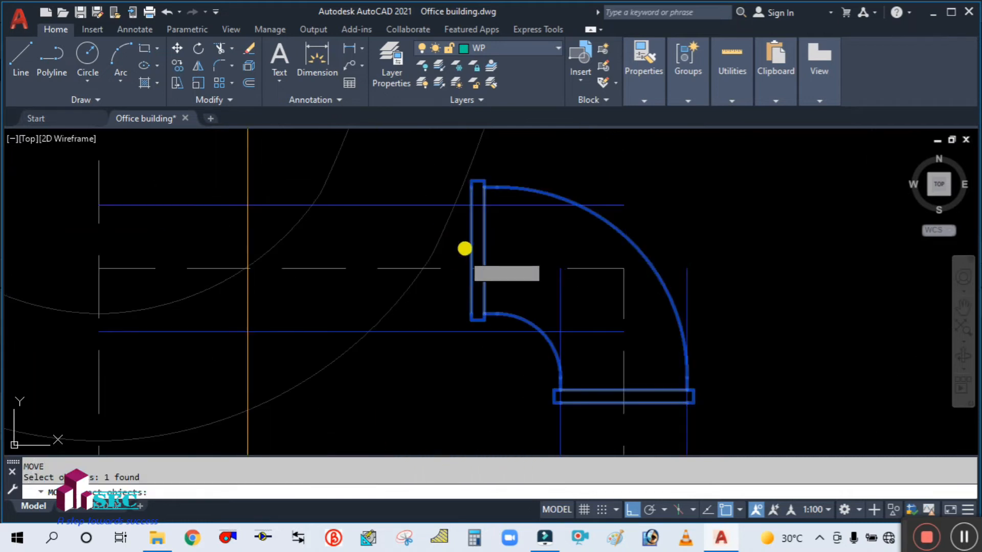
key("Return")
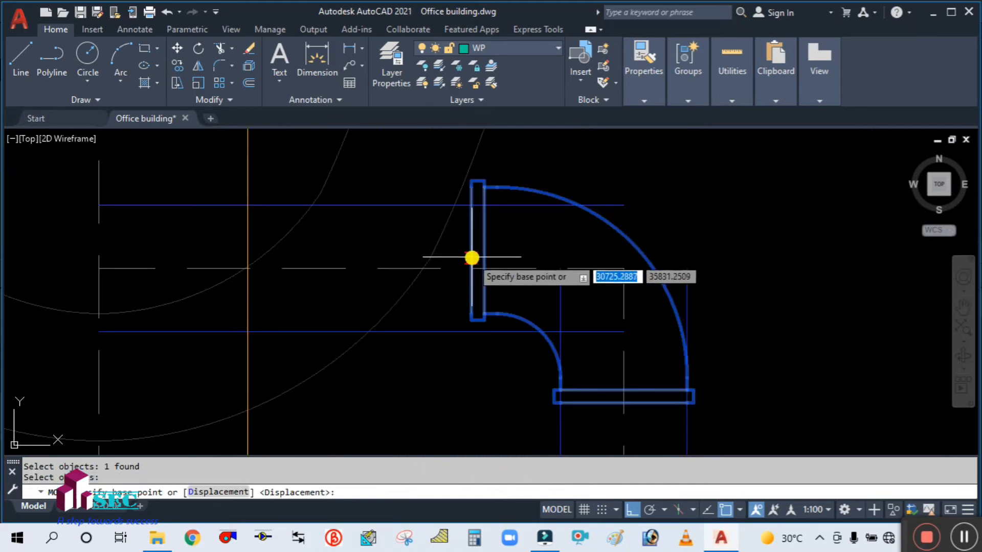
left_click(471, 258)
left_click(463, 262)
Copy the fourth branch's elbow onto the fifth branch, centring its south socket on the vertical pipe's centreline.
scroll(576, 310, "down", 4)
scroll(445, 230, "down", 3)
scroll(430, 229, "up", 5)
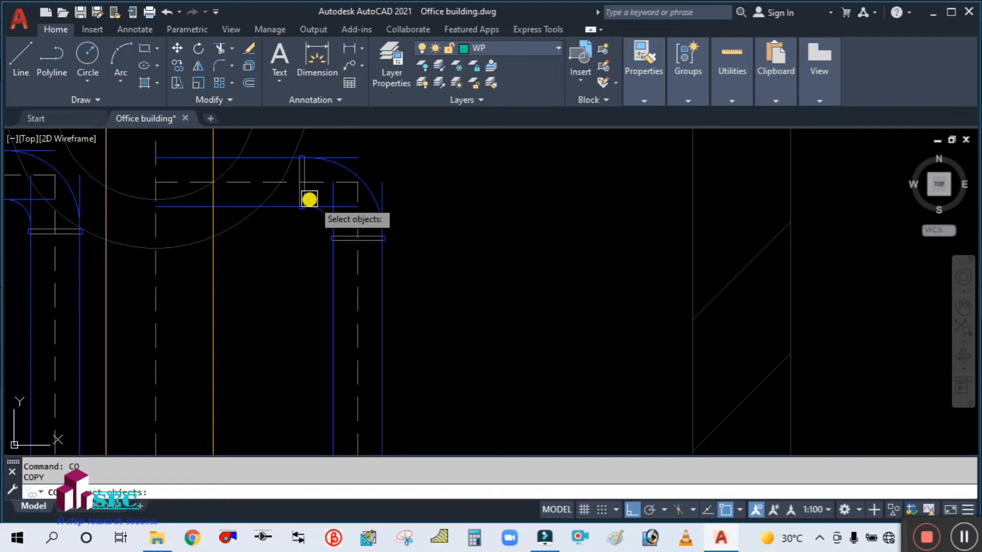
key("Return")
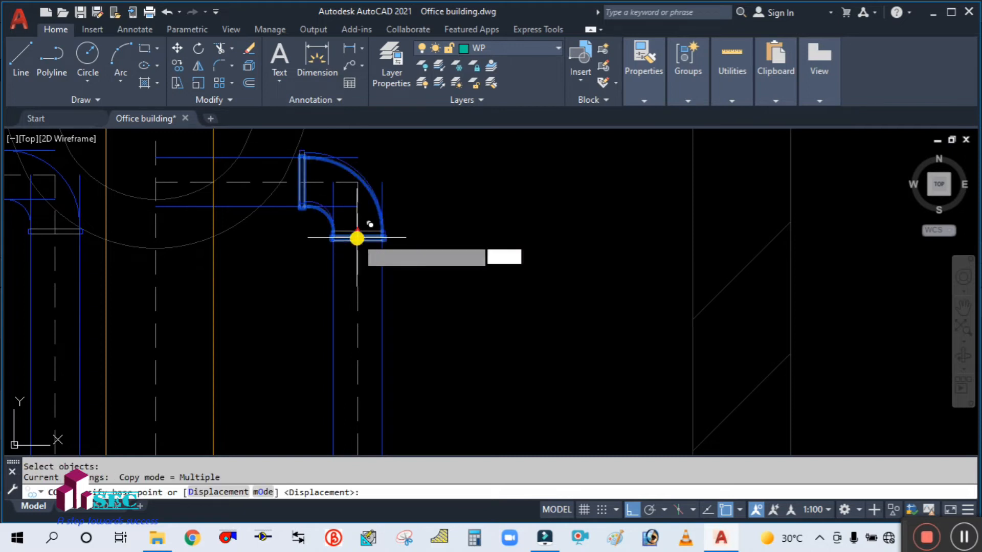
left_click(356, 238)
scroll(356, 238, "down", 3)
scroll(582, 237, "up", 5)
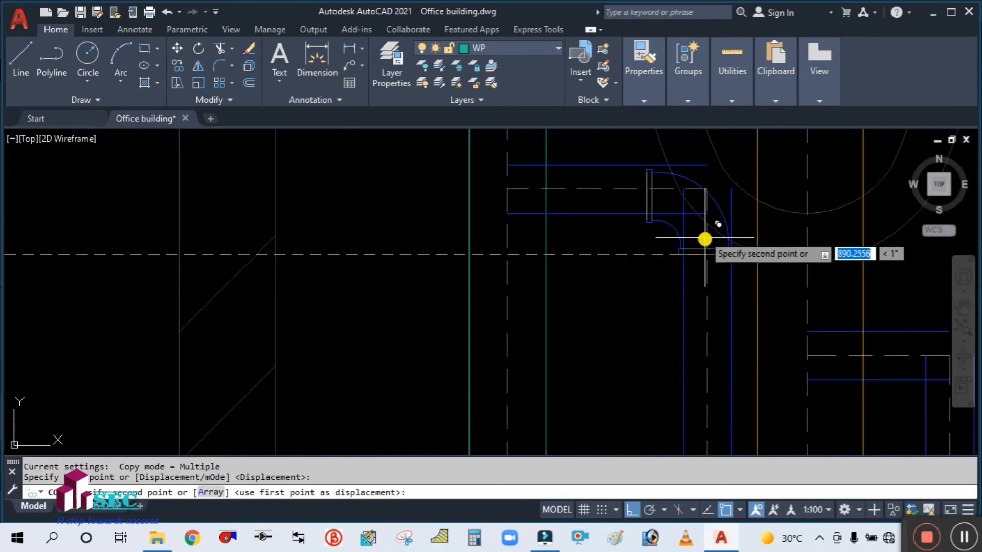
left_click(710, 250)
key("Escape")
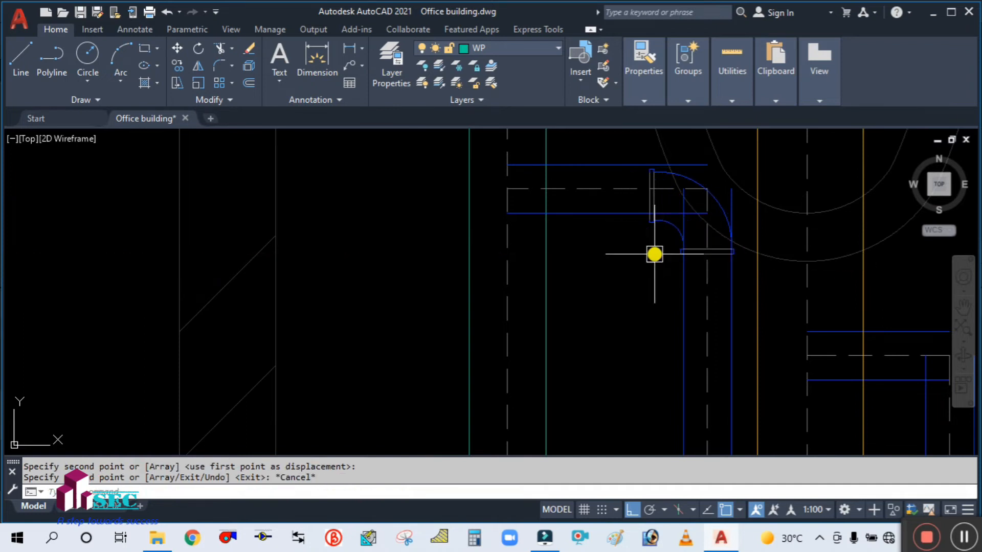
Move the fifth branch's elbow north so its west socket is centred on the horizontal pipe's centreline.
middle_click_drag(652, 254, 646, 291)
type("m")
key("Return")
scroll(646, 241, "up", 4)
left_click(630, 252)
key("Return")
key("Escape")
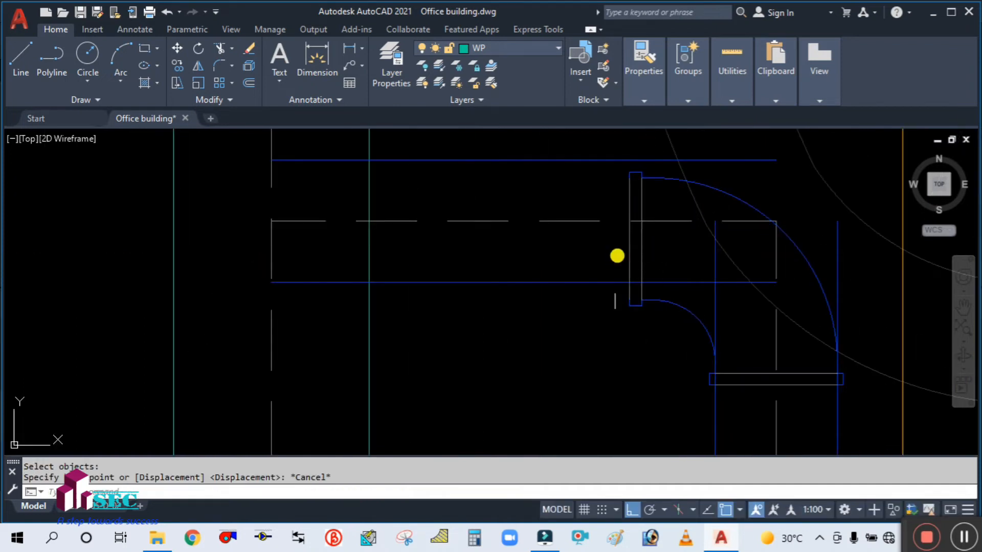
left_click(628, 249)
key("Return")
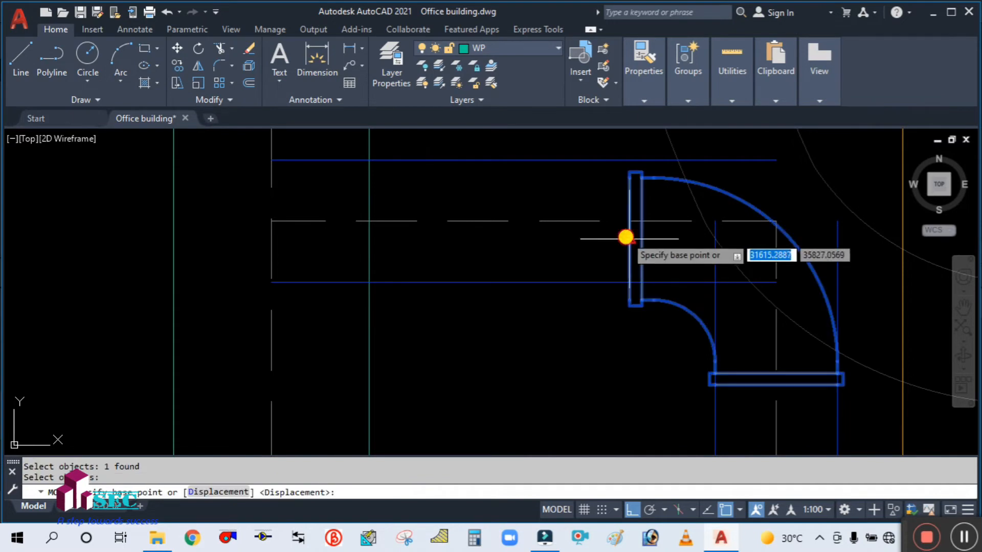
left_click(626, 237)
Copy the fifth branch's elbow onto the shorter easternmost branch, with its west socket centred on the horizontal pipe's centreline.
scroll(613, 231, "down", 5)
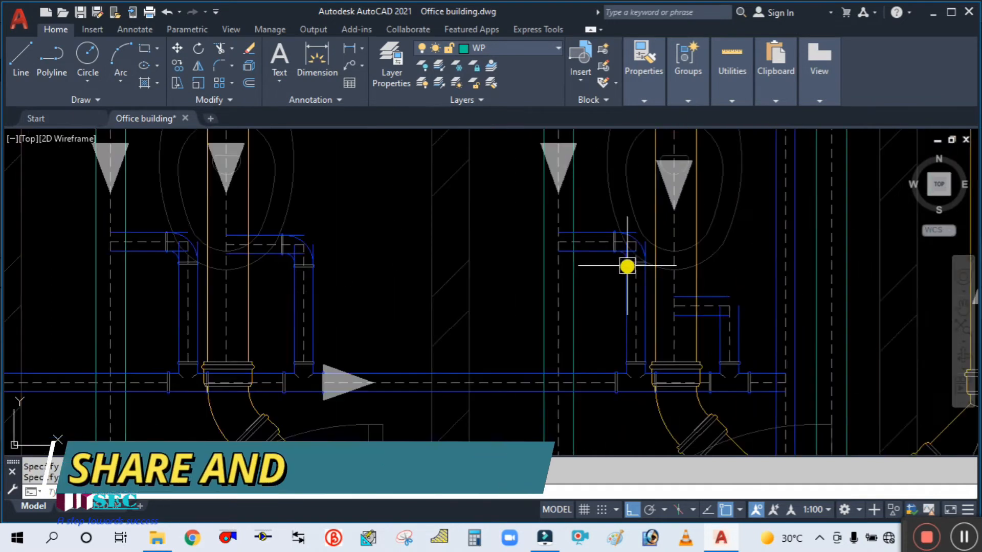
scroll(626, 266, "up", 2)
key("Return")
scroll(531, 235, "up", 3)
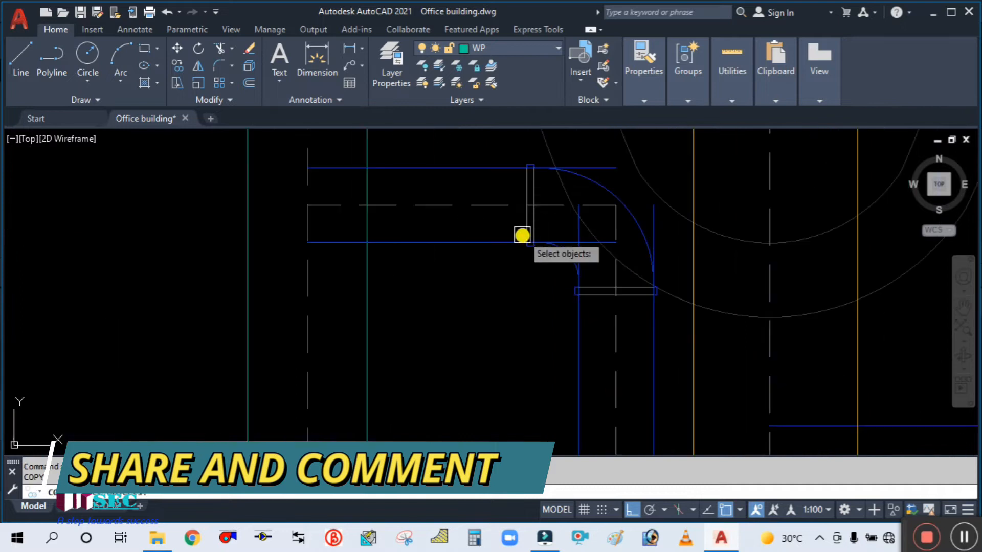
left_click(530, 223)
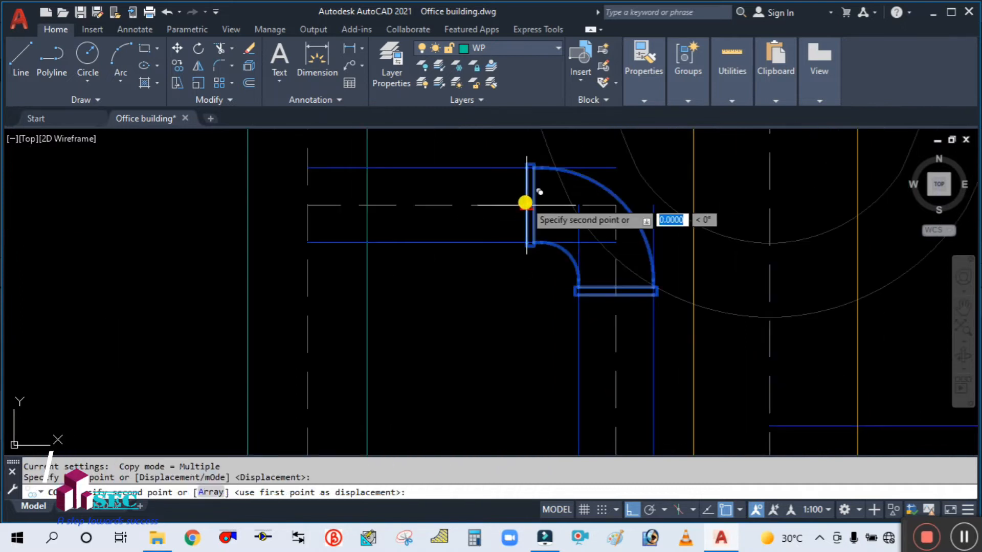
scroll(562, 256, "down", 5)
scroll(614, 286, "up", 4)
left_click(720, 285)
key("Escape")
Move the shorter easternmost branch's elbow east so its south socket is centred on the vertical pipe's centreline.
type("m")
key("Return")
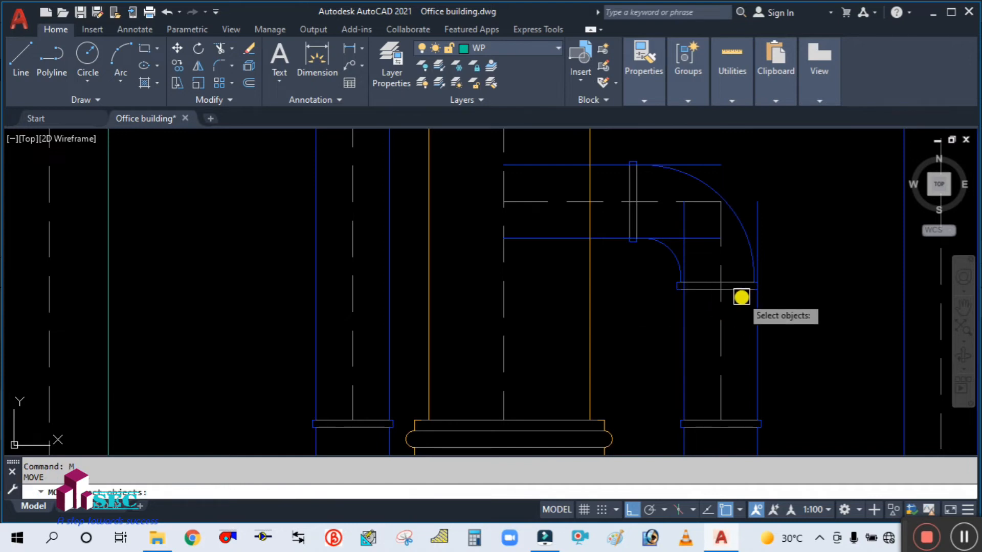
left_click(736, 288)
scroll(733, 292, "up", 2)
key("Return")
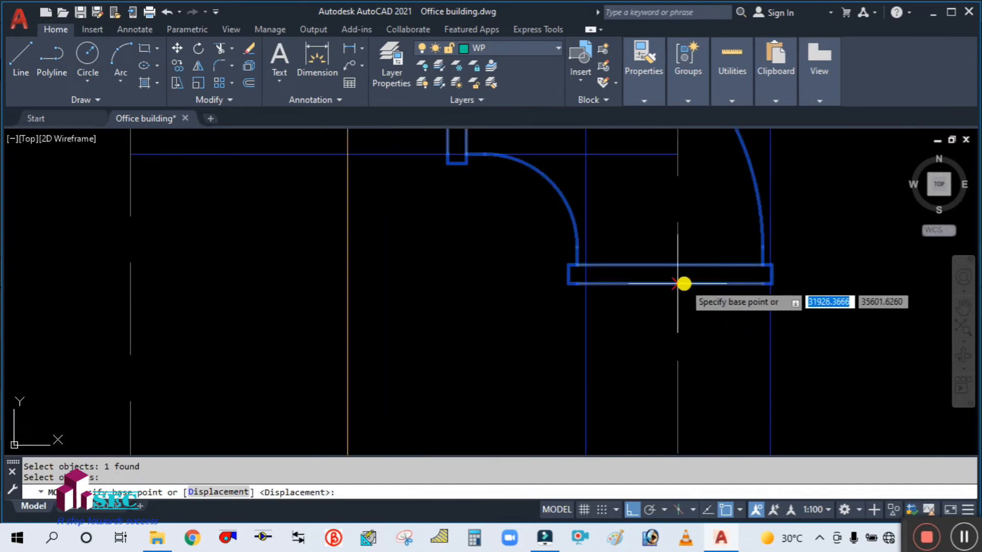
scroll(683, 284, "up", 3)
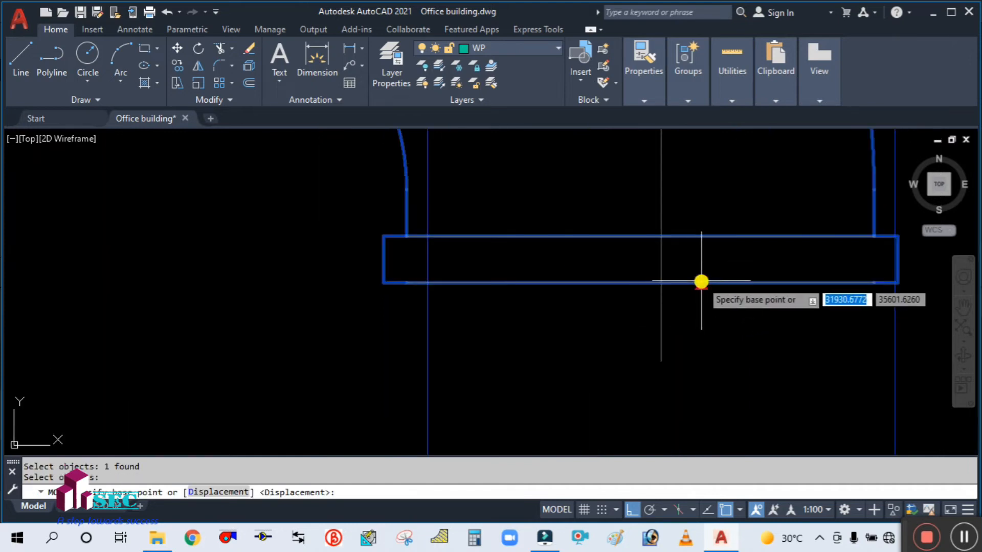
left_click(643, 284)
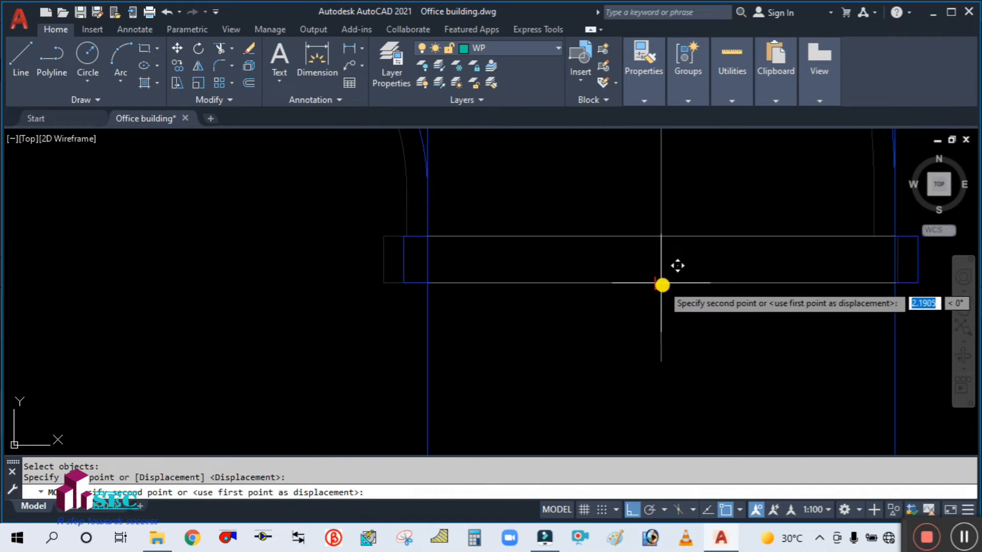
left_click(661, 285)
Look over the vent pipe layout from the toilet branches down to the washbasin vent stub.
scroll(620, 304, "down", 10)
scroll(596, 261, "up", 5)
scroll(551, 251, "down", 5)
scroll(551, 251, "down", 5)
middle_click_drag(573, 245, 572, 331)
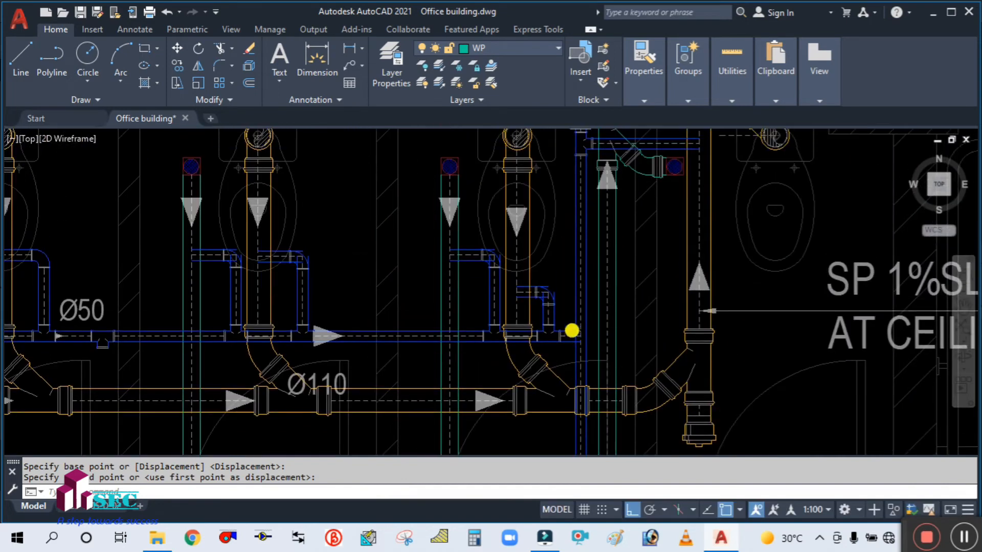
scroll(571, 330, "up", 4)
scroll(583, 243, "down", 5)
scroll(588, 220, "up", 5)
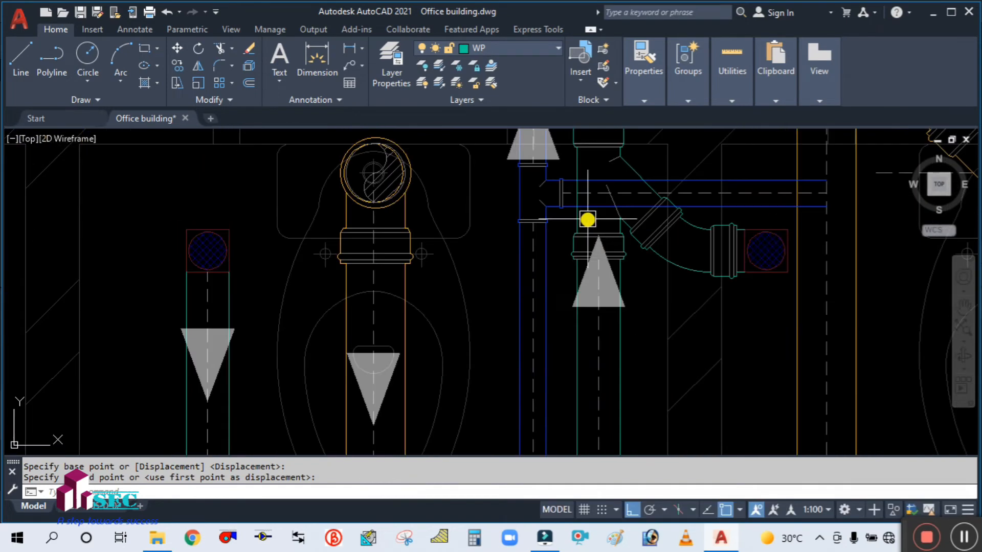
scroll(546, 259, "down", 4)
scroll(573, 158, "down", 6)
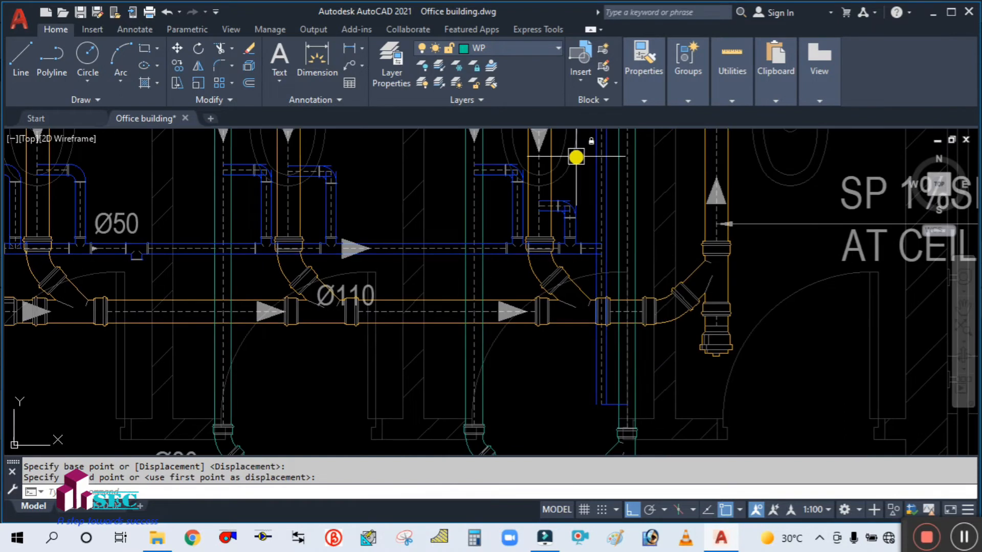
scroll(468, 285, "up", 5)
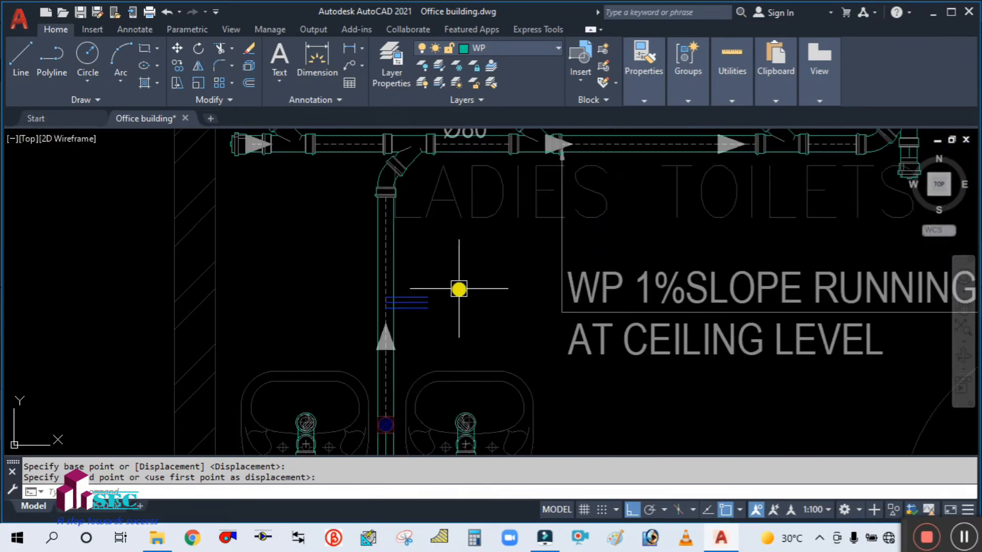
scroll(459, 288, "down", 2)
scroll(468, 286, "down", 3)
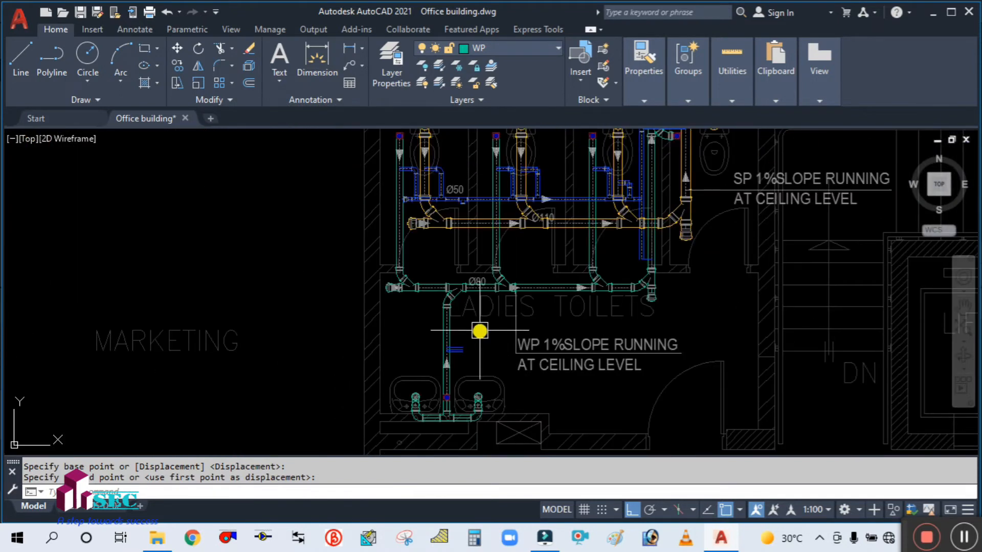
scroll(466, 209, "up", 4)
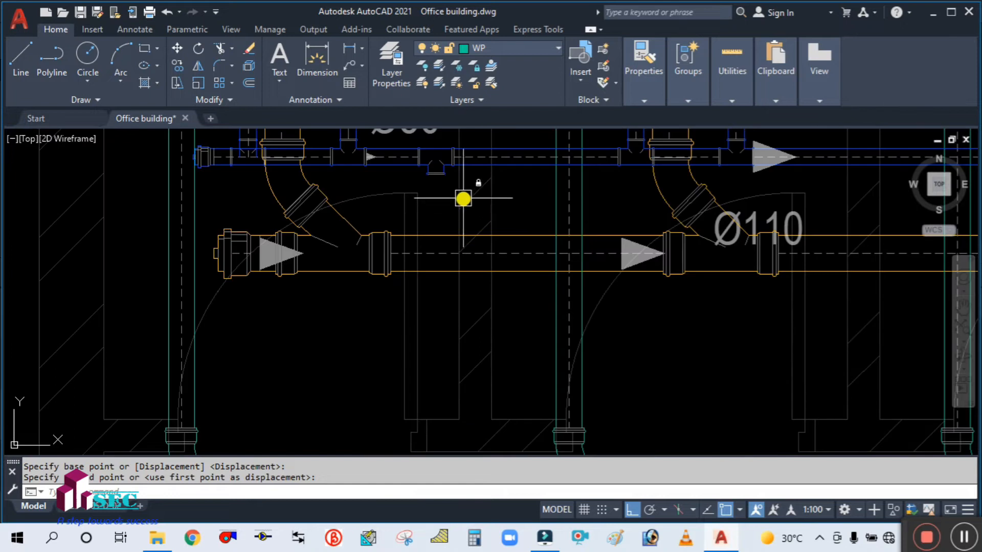
Draw a vertical line from the middle of the vent main's south-facing tee outlet down past the washbasin vent stub's east end.
type("L")
key("Return")
scroll(432, 179, "up", 5)
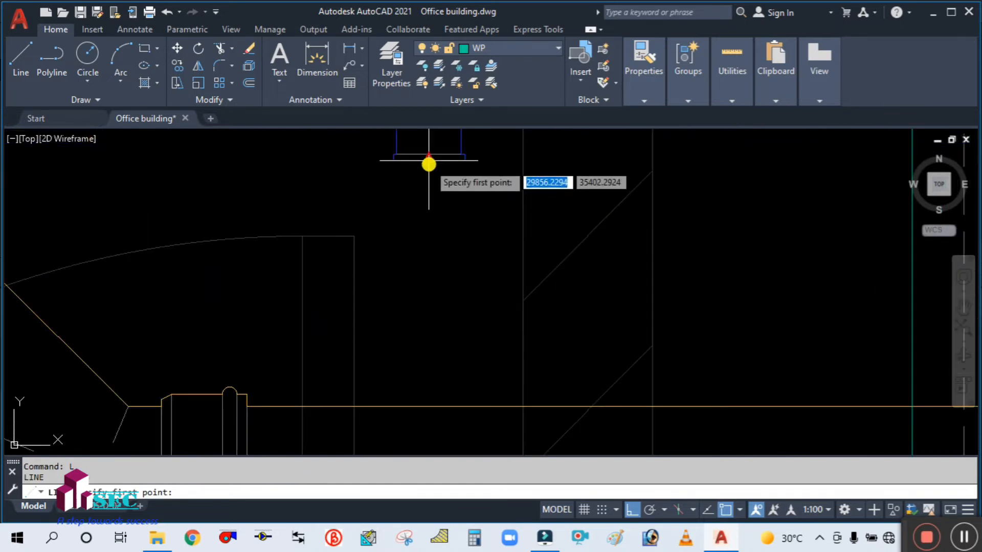
scroll(429, 164, "down", 4)
left_click(434, 220)
scroll(443, 327, "up", 1)
scroll(438, 336, "up", 2)
middle_click_drag(438, 336, 376, 146)
scroll(401, 336, "up", 2)
scroll(401, 324, "down", 2)
middle_click_drag(404, 362, 463, 333)
scroll(397, 372, "up", 2)
key("Escape")
Offset the new vertical line by 25 to both its east and west sides.
type("o")
key("Return")
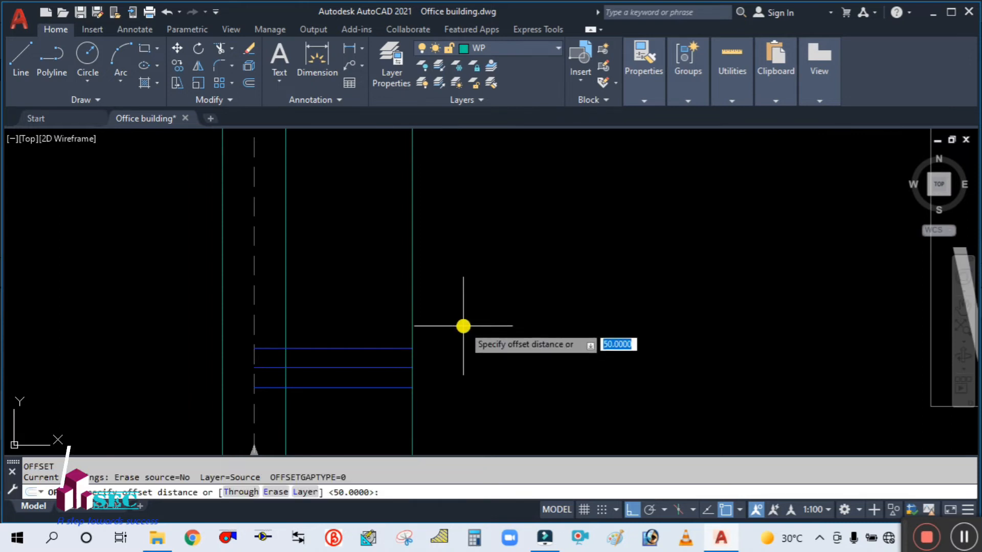
type("25")
key("Return")
left_click(412, 307)
left_click(492, 310)
left_click(411, 298)
left_click(351, 296)
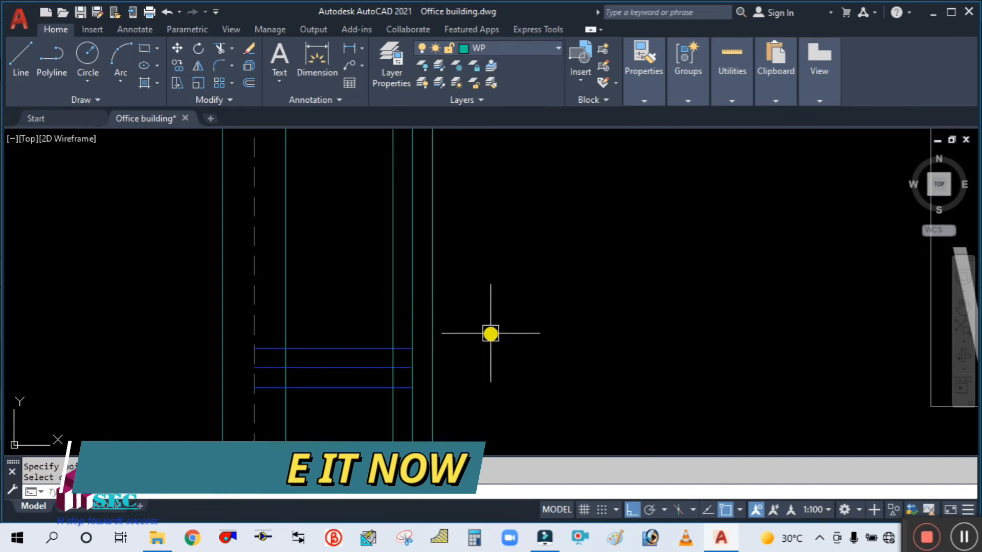
key("Escape")
Match the washbasin stub's middle line and the new vertical pipe's middle line to the dashed waste pipe centreline.
type("MA")
key("Return")
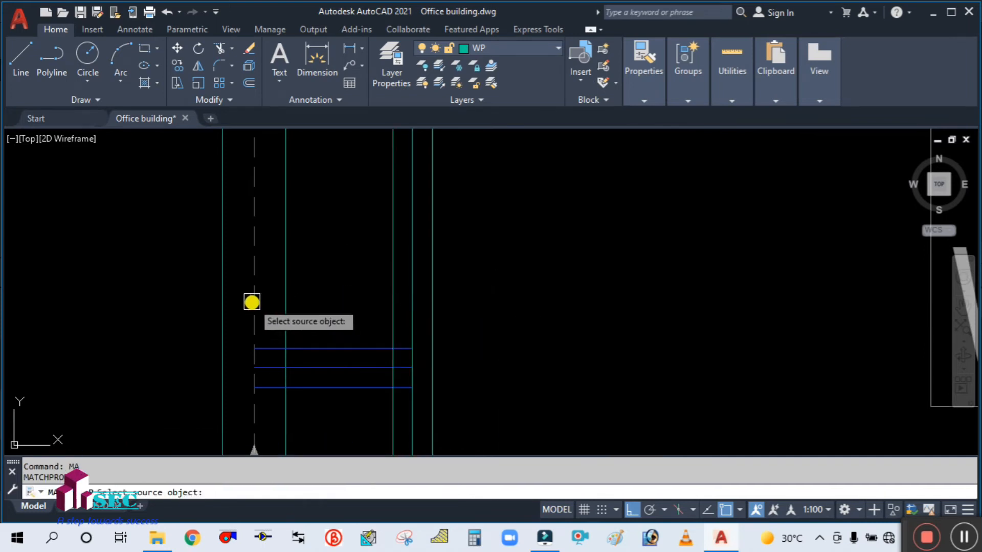
left_click(251, 302)
left_click(348, 366)
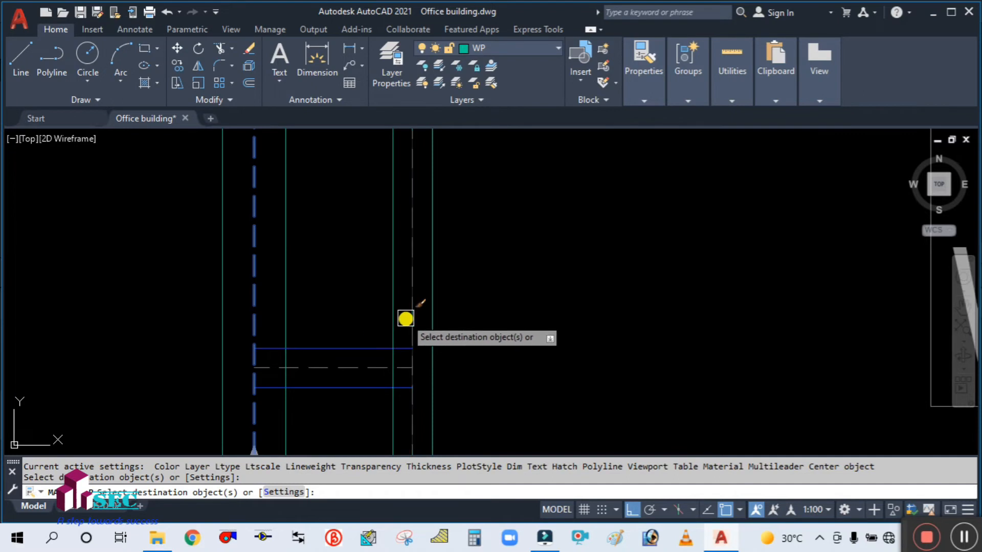
key("Escape")
Match the properties of the new vertical pipe's two edge lines to the blue vent main edge line.
scroll(456, 336, "down", 5)
middle_click_drag(450, 303, 455, 401)
middle_click_drag(441, 364, 438, 409)
middle_click_drag(438, 249, 439, 383)
scroll(454, 276, "up", 6)
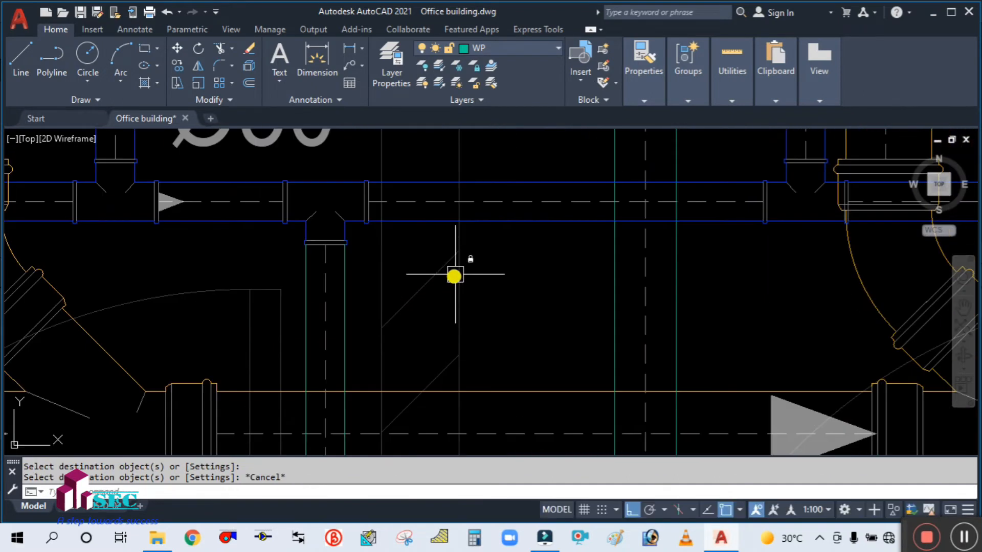
key("Return")
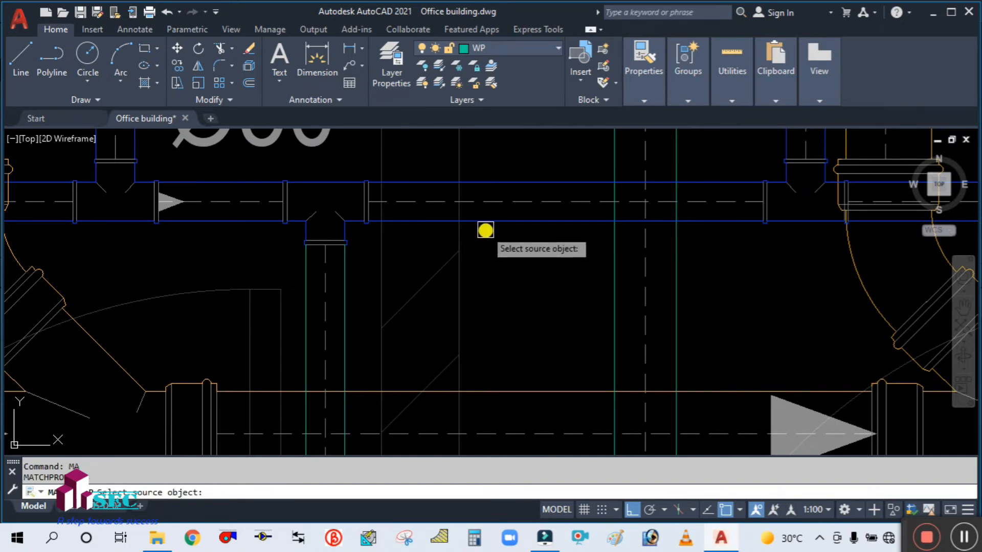
left_click(483, 221)
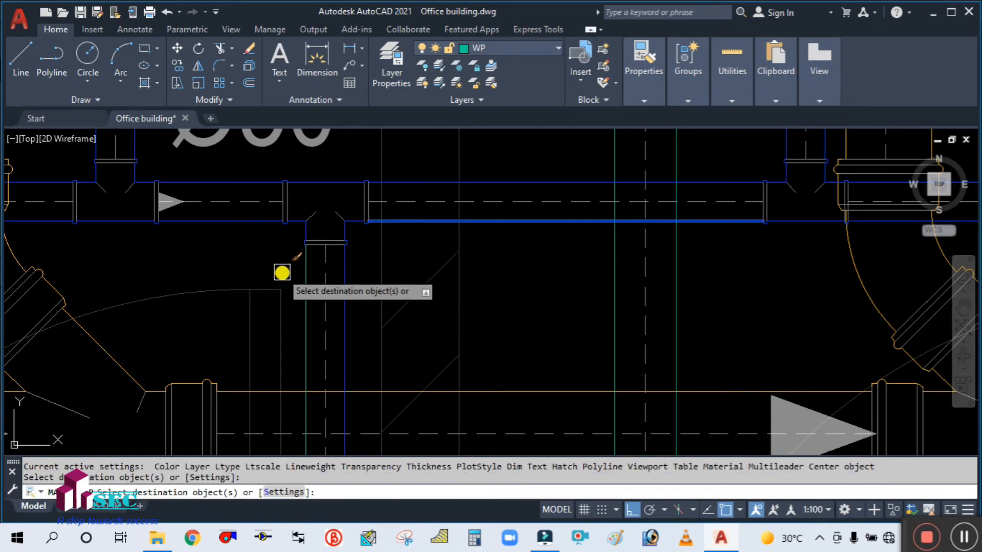
key("Escape")
Copy the shorter easternmost branch's elbow into the empty space below the WP slope note near the washbasins.
scroll(298, 287, "down", 5)
scroll(390, 254, "down", 2)
scroll(511, 212, "up", 3)
scroll(472, 256, "up", 2)
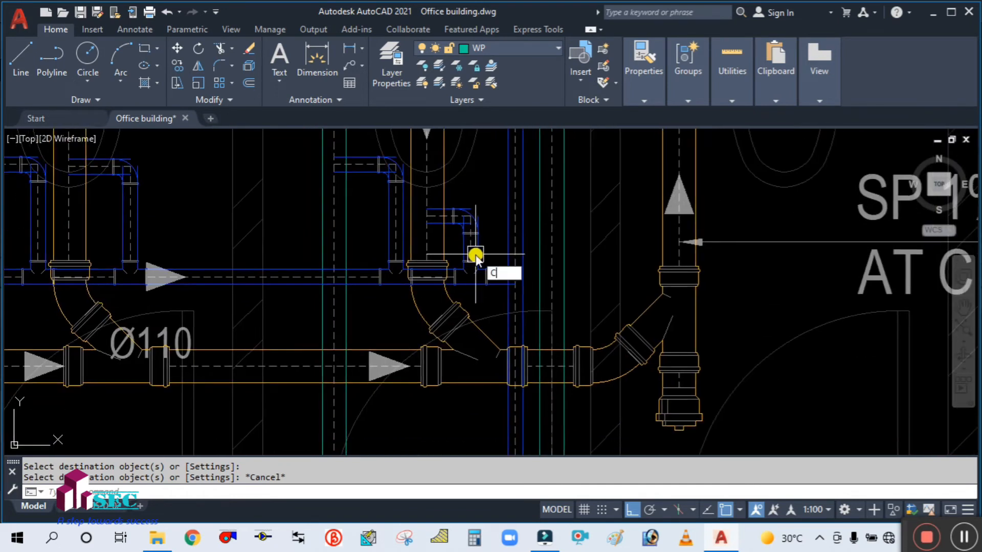
type("co")
key("Return")
scroll(464, 228, "up", 2)
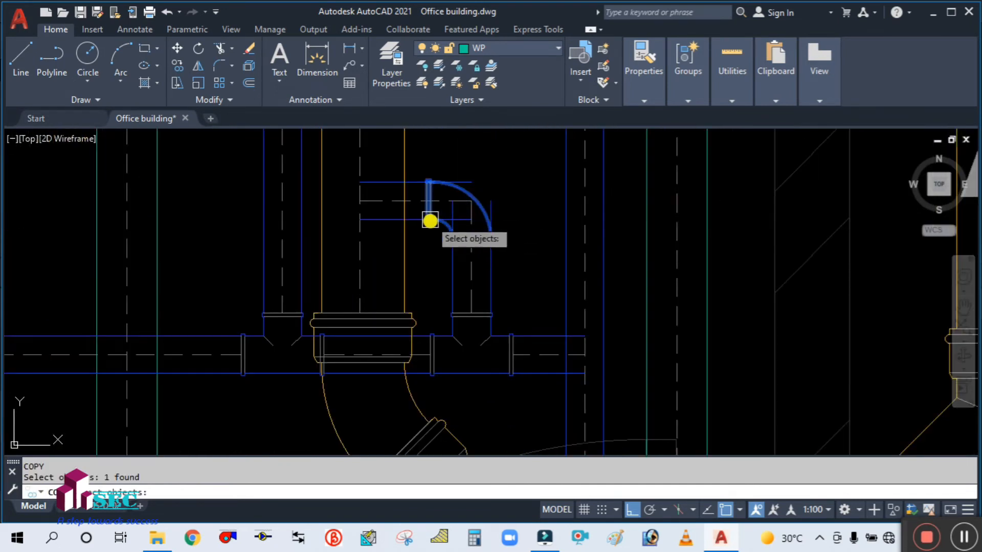
left_click(429, 242)
scroll(428, 250, "down", 5)
middle_click_drag(403, 381, 436, 181)
scroll(430, 188, "down", 4)
scroll(381, 325, "up", 4)
left_click(454, 288)
key("Escape")
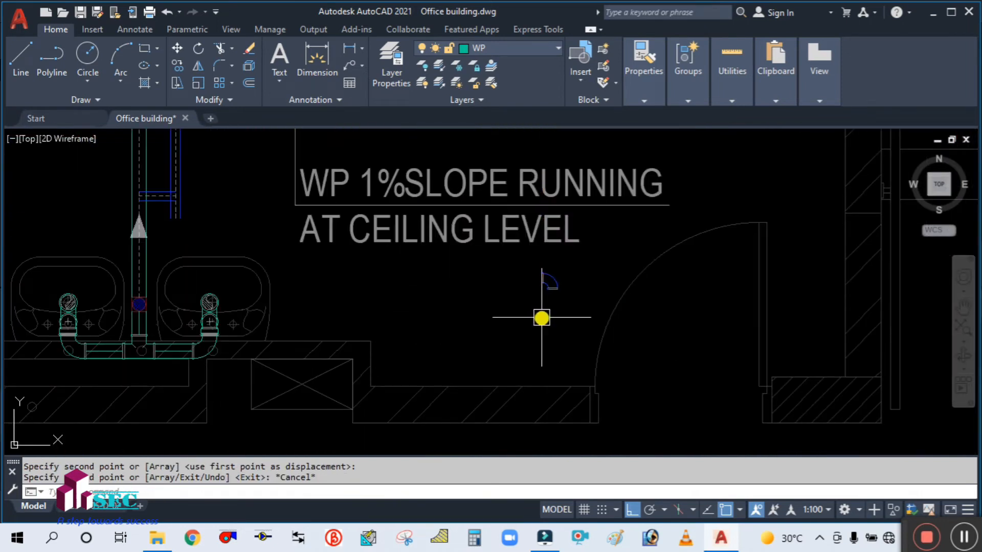
Move the copied elbow west, close to the washbasin vent stub.
key("Return")
left_click(566, 315)
left_click(534, 267)
key("Return")
left_click(535, 306)
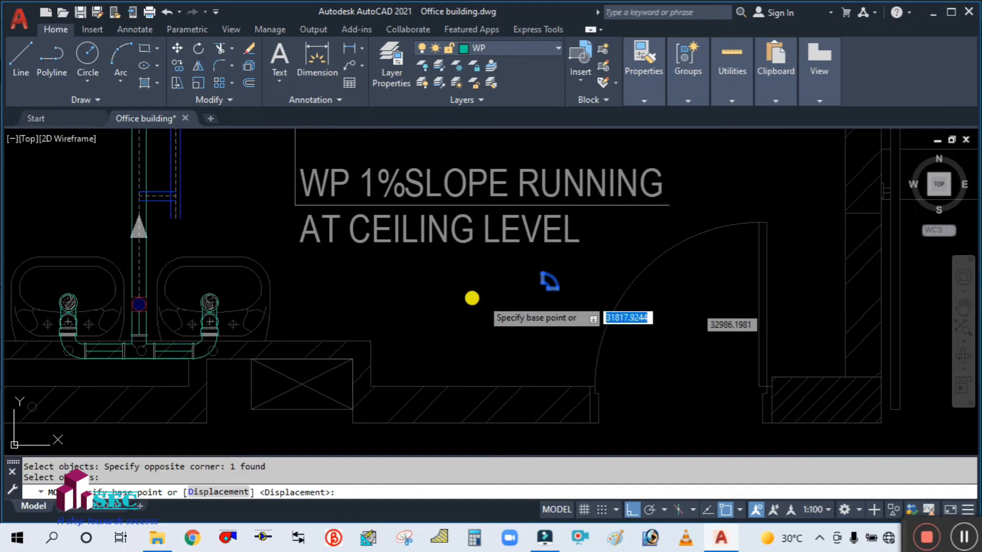
left_click(217, 256)
scroll(219, 277, "up", 4)
scroll(258, 237, "down", 6)
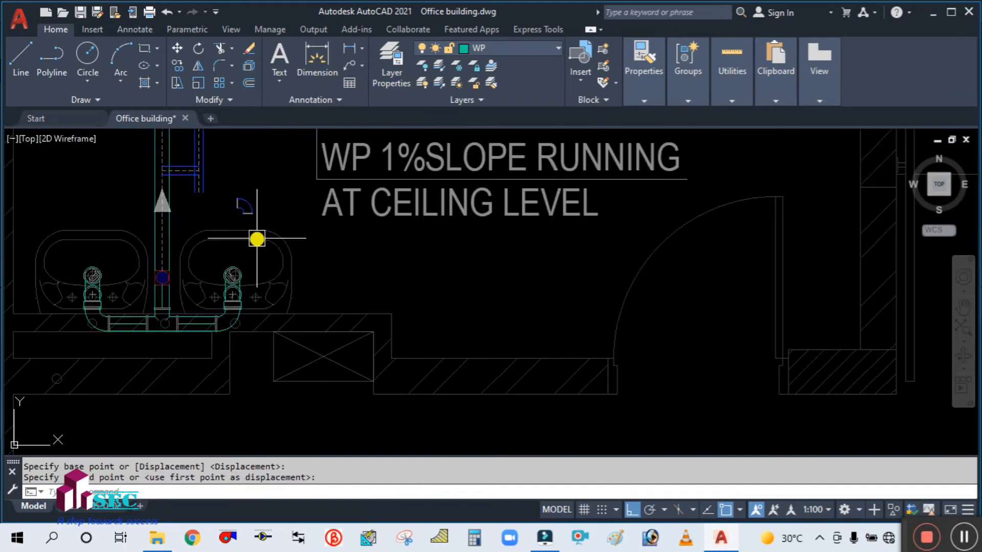
Rotate the copied elbow 90 degrees clockwise so its sockets face west and north.
scroll(270, 231, "up", 5)
key("Return")
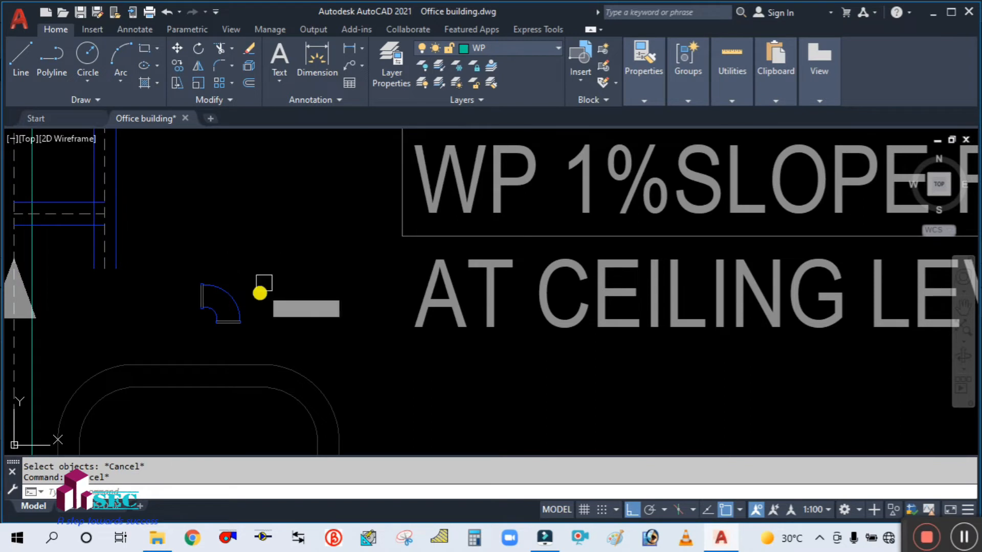
type("ro")
key("Return")
left_click(239, 307)
key("Return")
left_click(250, 233)
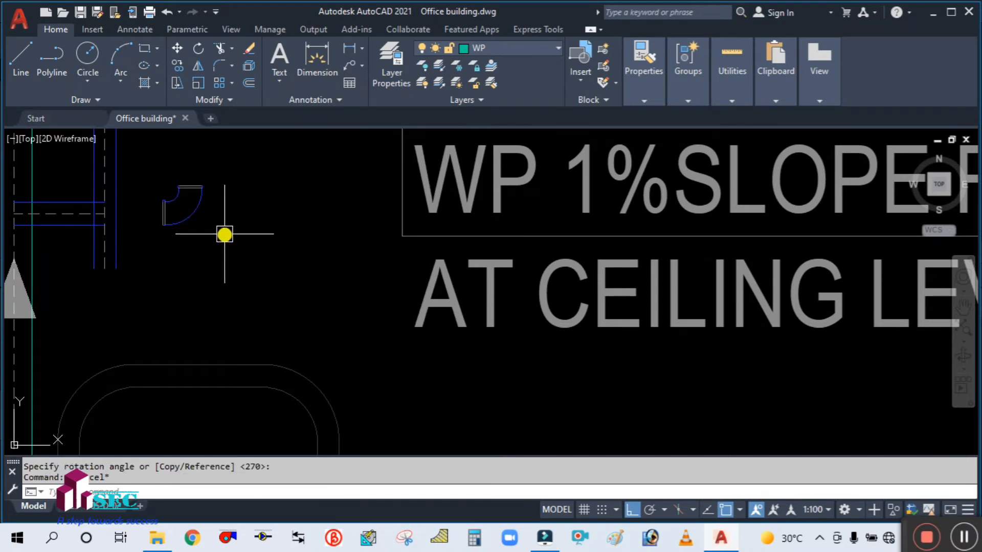
Move the rotated elbow onto the washbasin vent corner, centring its north socket on the vertical pipe's centreline.
middle_click_drag(224, 234, 275, 297)
left_click(264, 291)
left_click(226, 252)
scroll(235, 248, "up", 4)
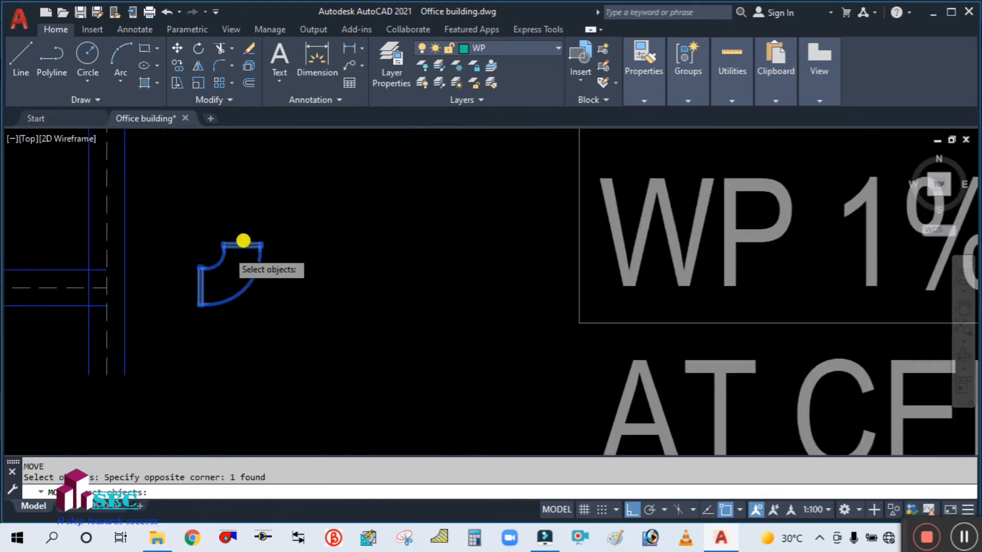
key("Return")
left_click(255, 232)
scroll(250, 237, "down", 3)
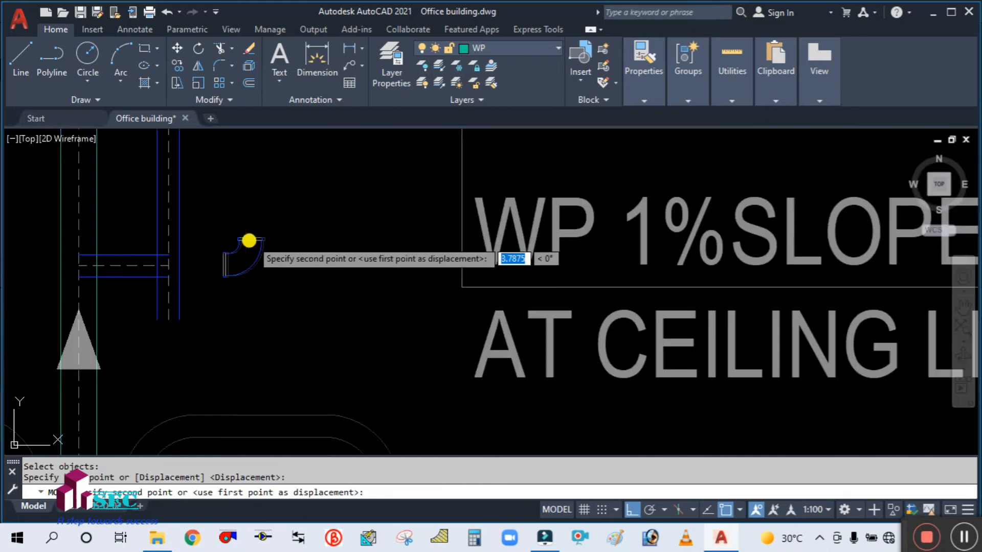
scroll(195, 230, "up", 3)
left_click(158, 223)
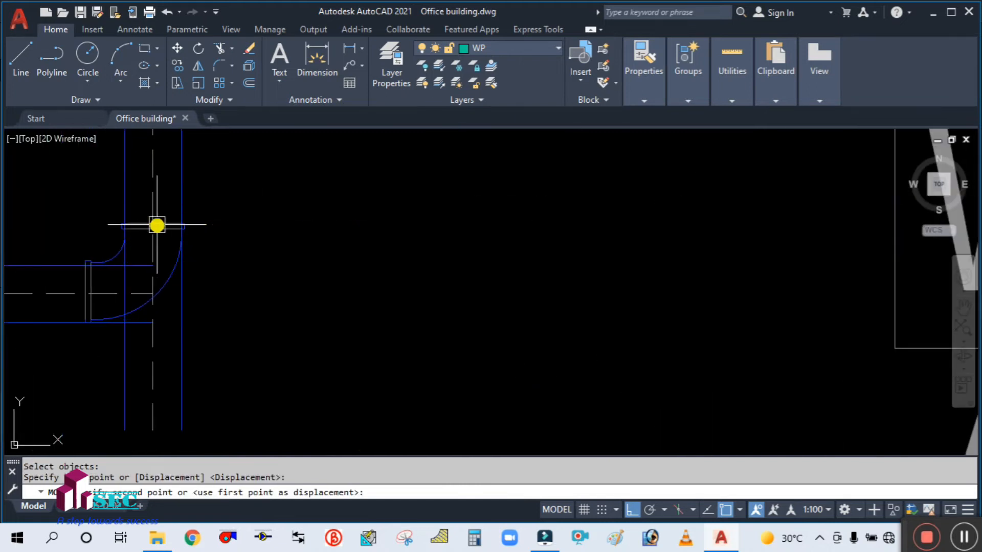
Move the washbasin vent's elbow vertically so its west socket is centred on the horizontal stub's centreline.
scroll(153, 230, "down", 3)
scroll(211, 237, "up", 2)
scroll(234, 218, "up", 2)
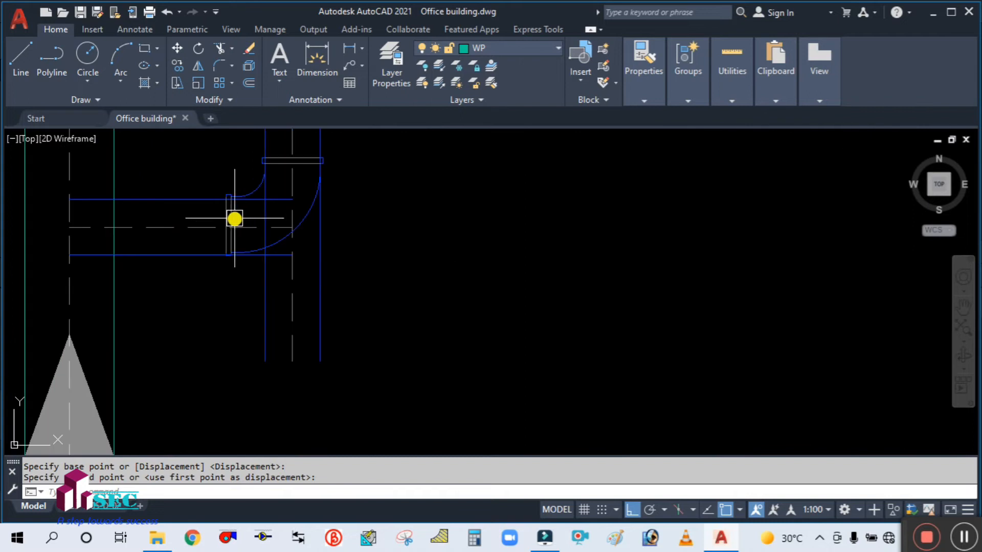
left_click(227, 245)
scroll(210, 228, "up", 4)
key("Return")
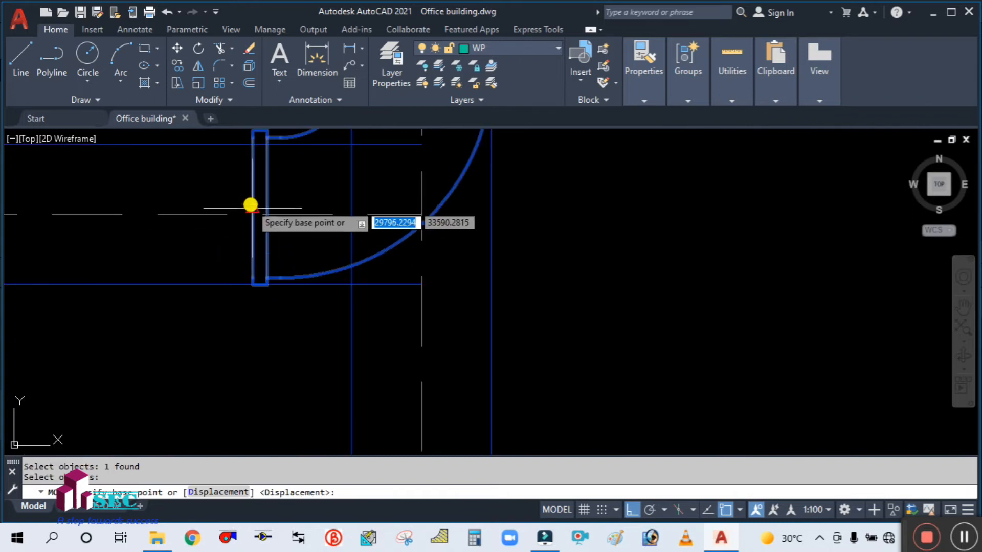
left_click(250, 205)
scroll(250, 213, "up", 4)
middle_click_drag(298, 250, 382, 288)
Trim the pipe lines inside and beyond the washbasin vent's elbow, using its socket edges as cutting edges.
type("tr")
key("Return")
type("t")
key("Return")
scroll(263, 240, "up", 4)
scroll(326, 244, "up", 4)
left_click(313, 241)
scroll(310, 237, "down", 2)
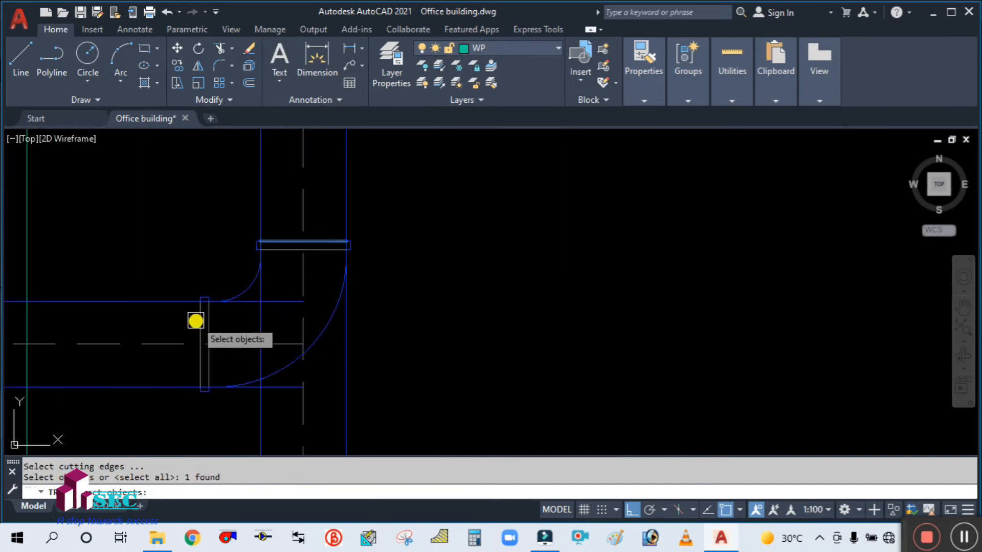
key("Return")
left_click(416, 310)
left_click(208, 253)
left_click(249, 403)
key("Return")
scroll(427, 296, "down", 6)
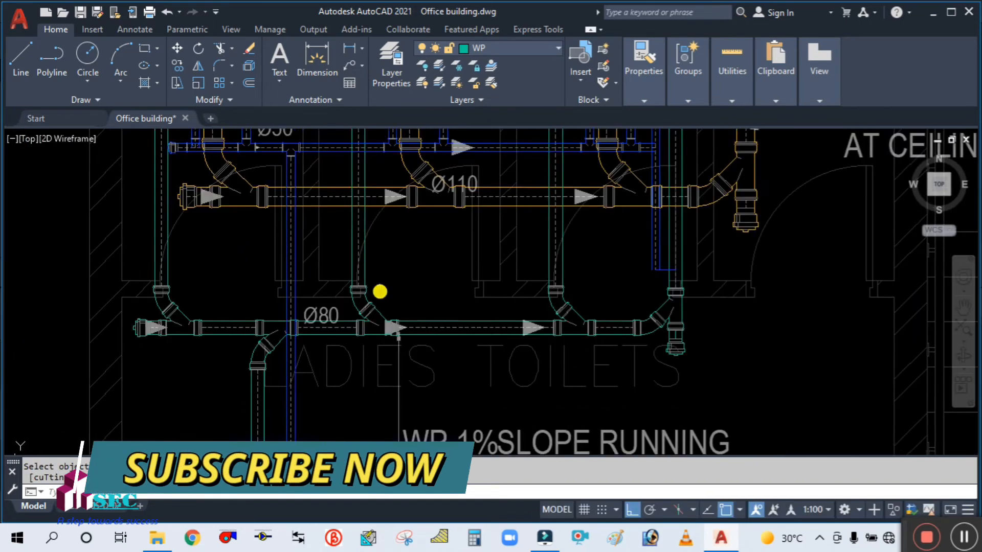
Start copying a fitting from the vent main at the shorter easternmost branch.
middle_click_drag(380, 291, 366, 358)
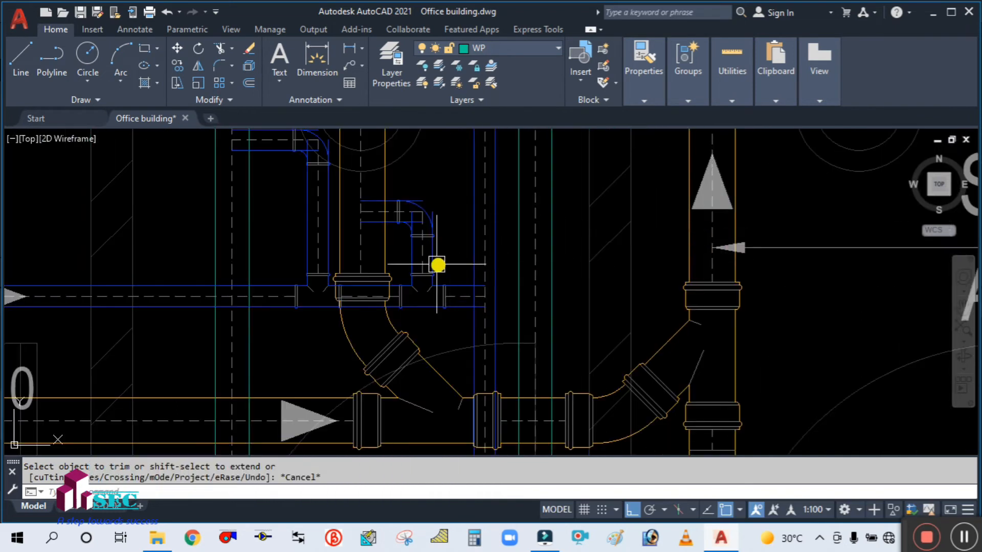
scroll(438, 263, "up", 2)
key("Return")
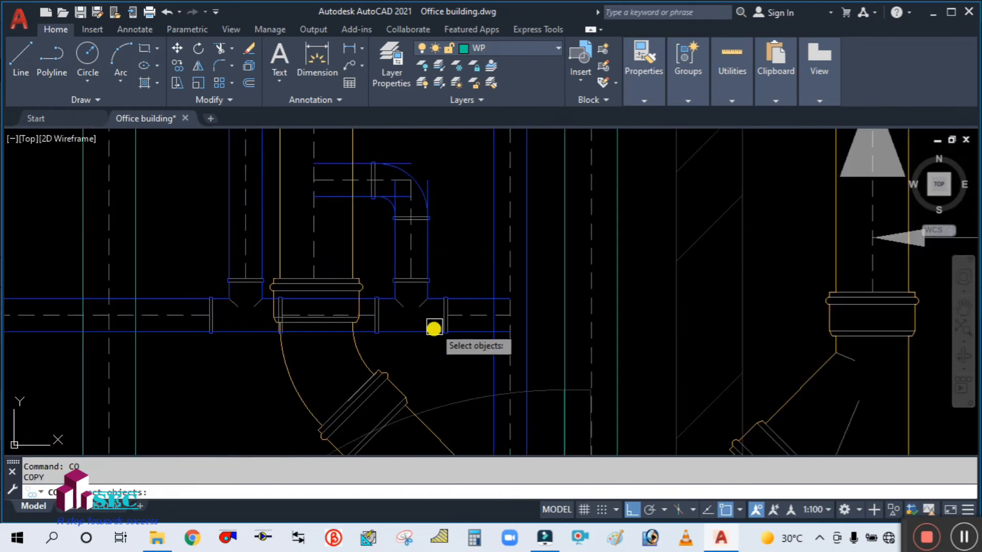